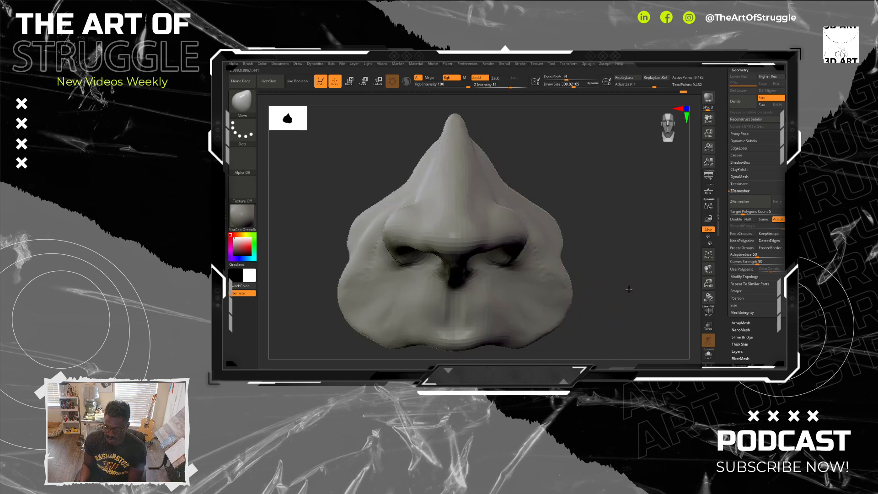
{"action": "right_click_drag", "start_coordinate": [618, 292], "coordinate": [603, 242], "text": "ctrl"}
{"action": "left_click_drag", "start_coordinate": [567, 232], "coordinate": [560, 258], "text": "alt"}
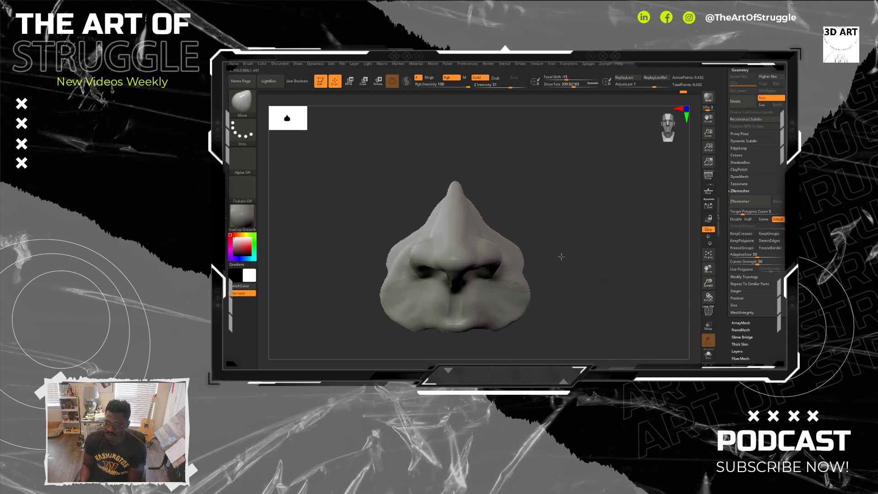
{"action": "mouse_move", "coordinate": [352, 288]}
{"action": "left_mouse_down"}
{"action": "mouse_move", "coordinate": [341, 247]}
{"action": "mouse_move", "coordinate": [329, 287]}
{"action": "mouse_move", "coordinate": [372, 284]}
{"action": "mouse_move", "coordinate": [366, 302]}
{"action": "left_mouse_up"}
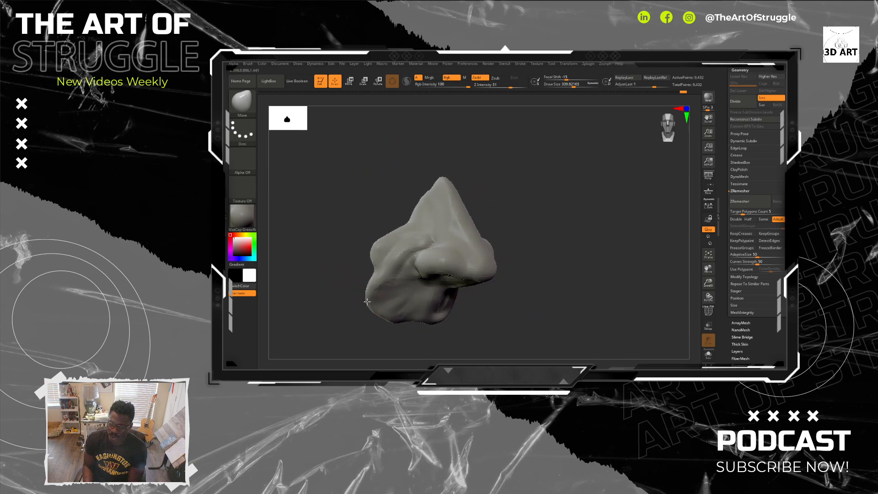
{"action": "mouse_move", "coordinate": [544, 268]}
{"action": "left_mouse_down"}
{"action": "mouse_move", "coordinate": [517, 270]}
{"action": "mouse_move", "coordinate": [550, 258]}
{"action": "left_mouse_up"}
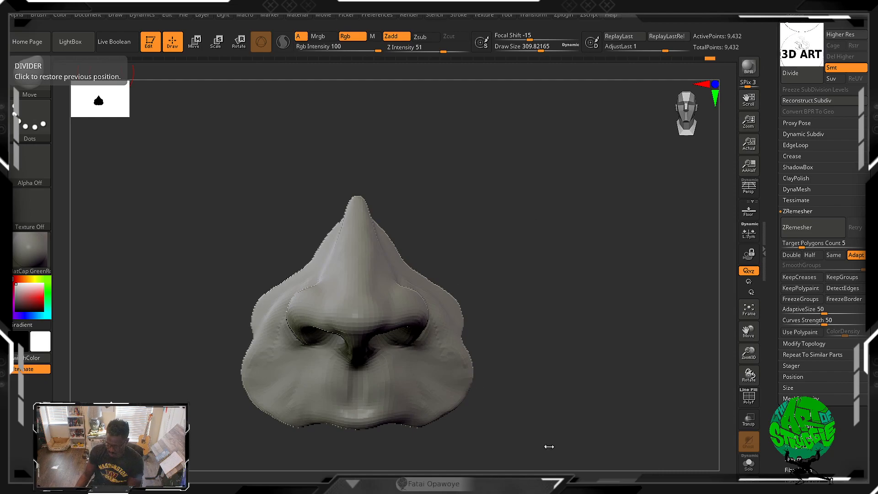
Step: Bring up the NohBoard keyboard window, and return to the nose sculpt
{"action": "key", "text": "super"}
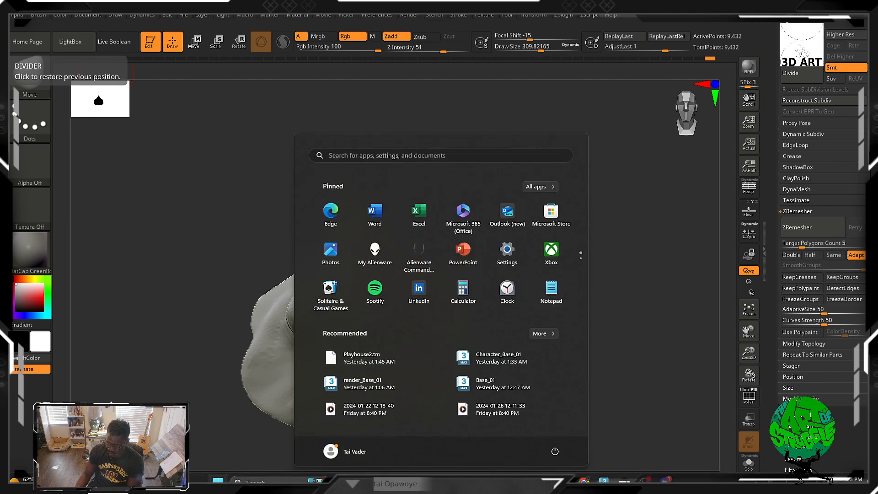
{"action": "left_click", "coordinate": [523, 482]}
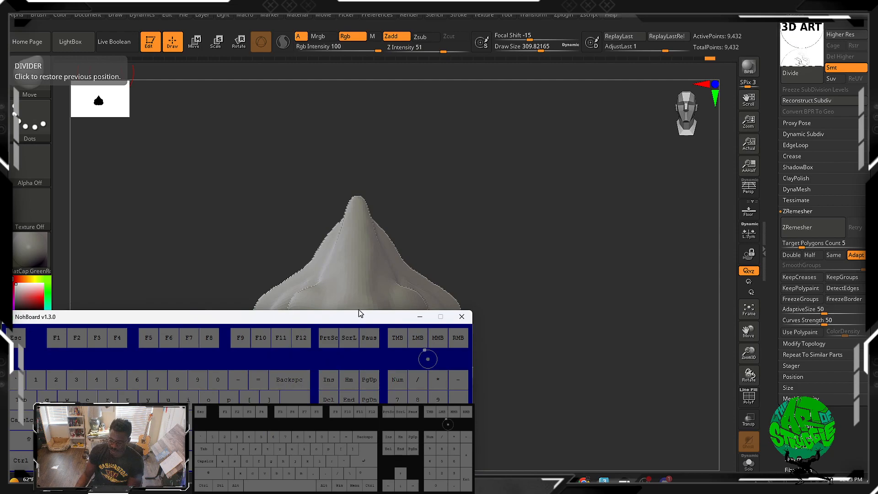
{"action": "left_click", "coordinate": [523, 481]}
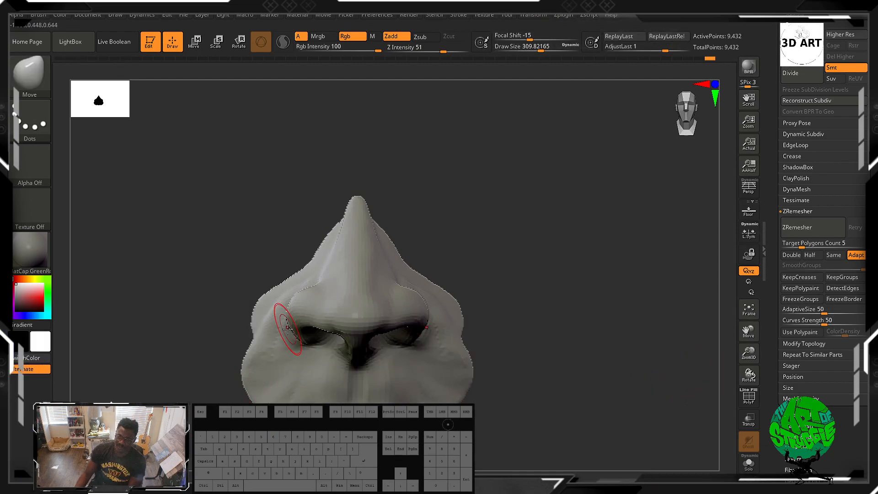
{"action": "left_click_drag", "start_coordinate": [485, 282], "coordinate": [539, 257]}
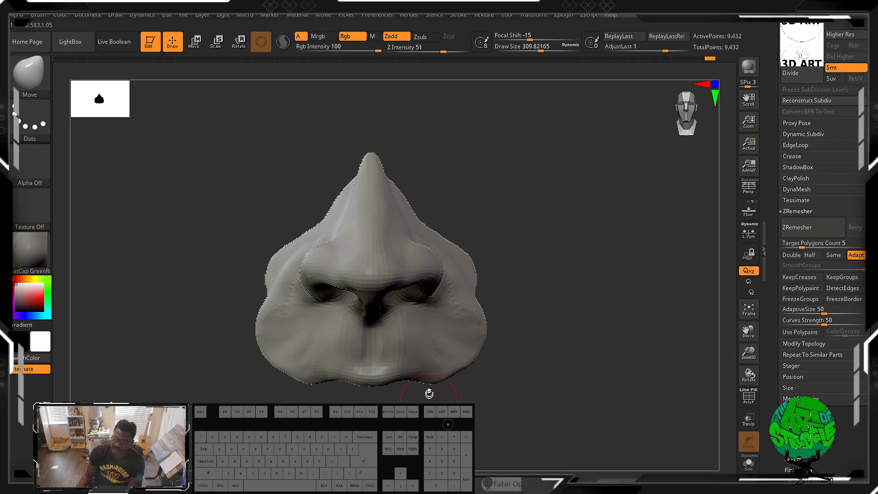
{"action": "left_click_drag", "start_coordinate": [400, 179], "coordinate": [447, 198]}
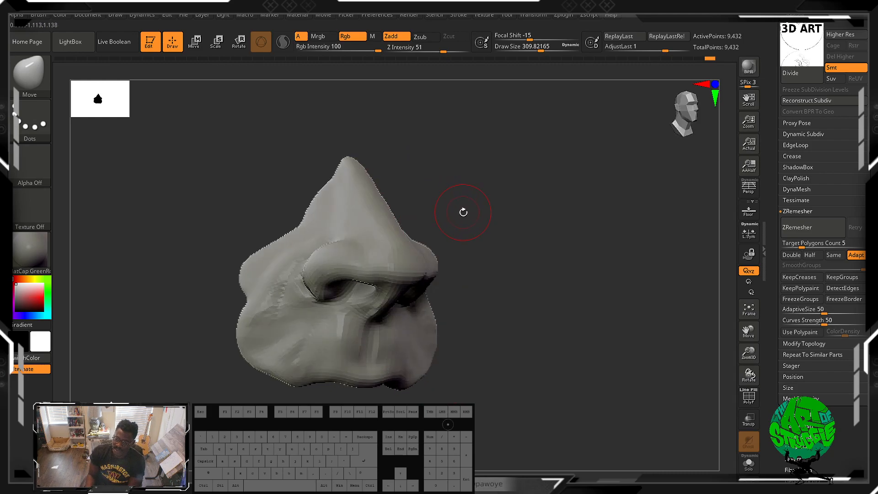
{"action": "left_click_drag", "start_coordinate": [492, 251], "coordinate": [479, 253], "text": "shift"}
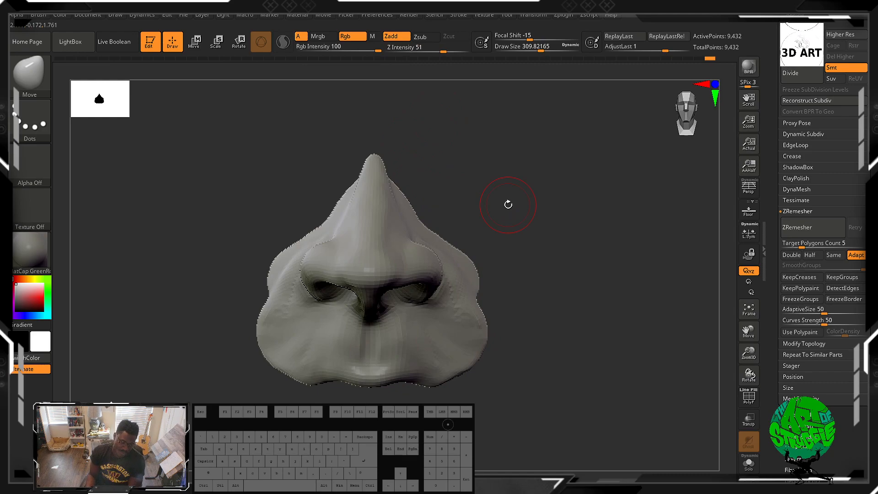
{"action": "mouse_move", "coordinate": [547, 307]}
{"action": "left_mouse_down", "text": "alt"}
{"action": "mouse_move", "coordinate": [561, 276]}
{"action": "mouse_move", "coordinate": [560, 304]}
{"action": "left_mouse_up", "text": "alt"}
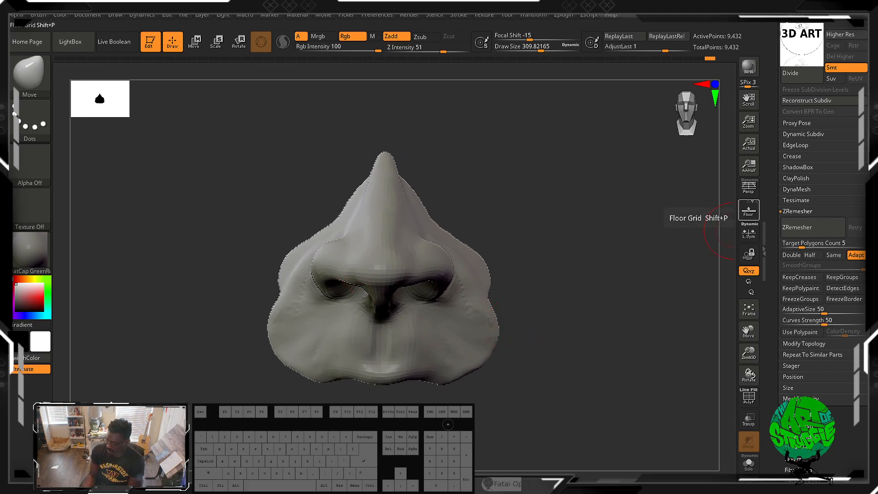
Step: Open the Subtool settings of the nose sculpt, and expand the Extract options after viewing Split
{"action": "left_click_drag", "start_coordinate": [861, 33], "coordinate": [860, 161]}
{"action": "left_click", "coordinate": [796, 145]}
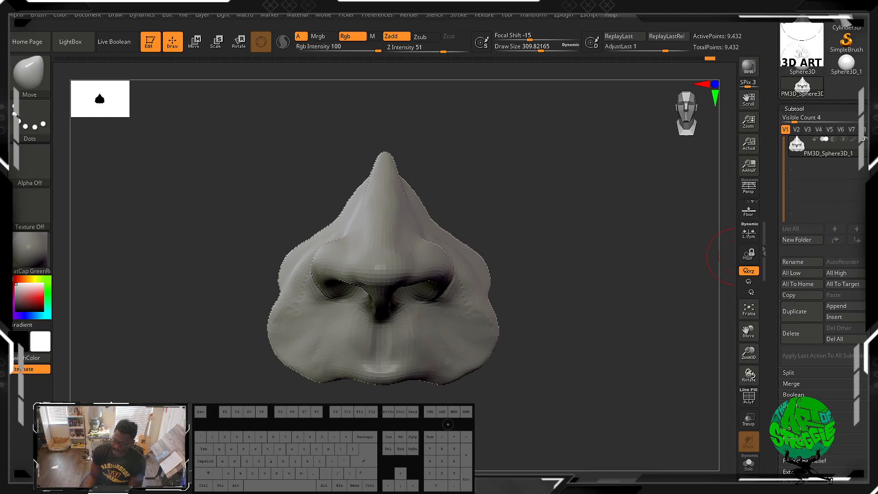
{"action": "left_click_drag", "start_coordinate": [848, 254], "coordinate": [849, 229]}
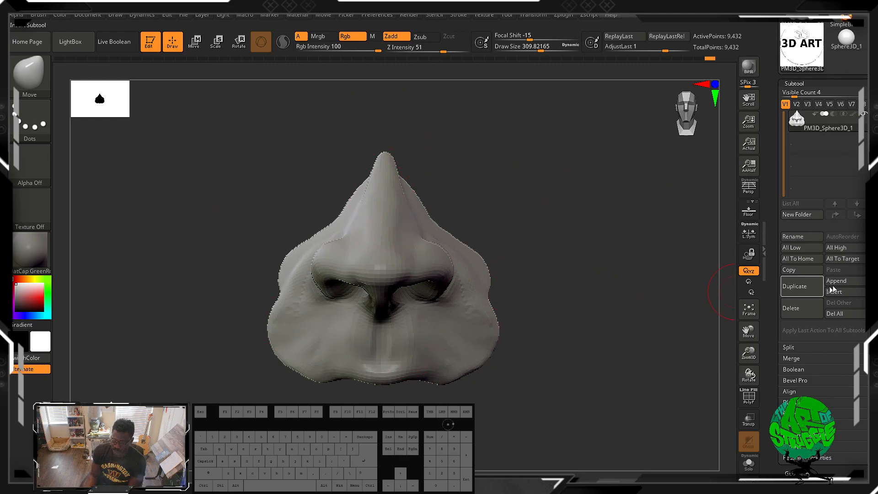
{"action": "left_click_drag", "start_coordinate": [867, 292], "coordinate": [867, 223]}
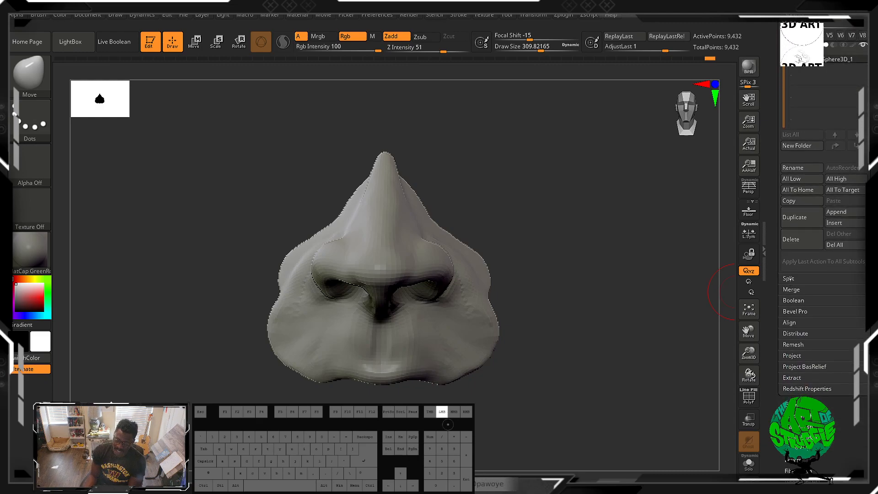
{"action": "left_click", "coordinate": [790, 279]}
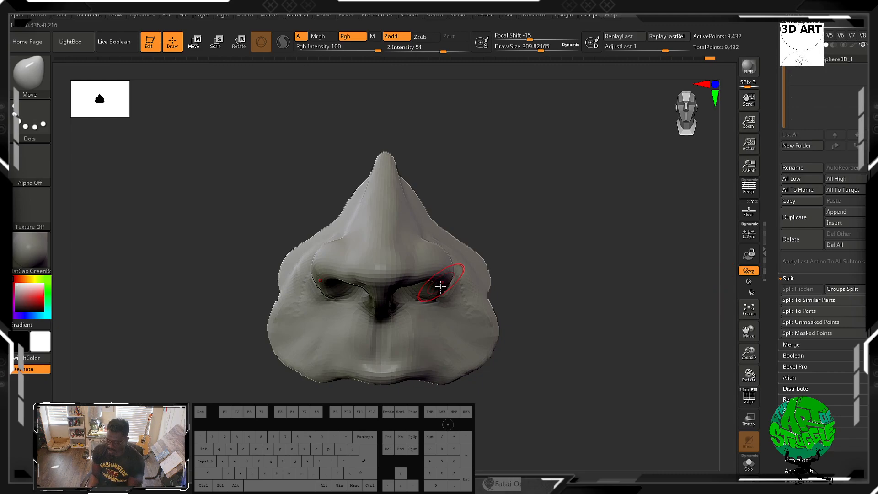
{"action": "left_click", "coordinate": [788, 278]}
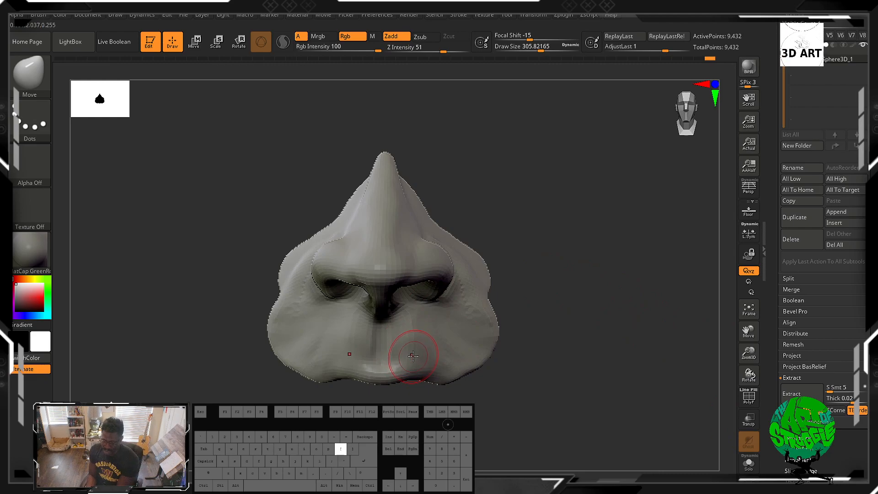
Step: Mask the areas below both nostrils using a Draw Size of about 214, and preview an extraction from the mask
{"action": "key", "text": "["}
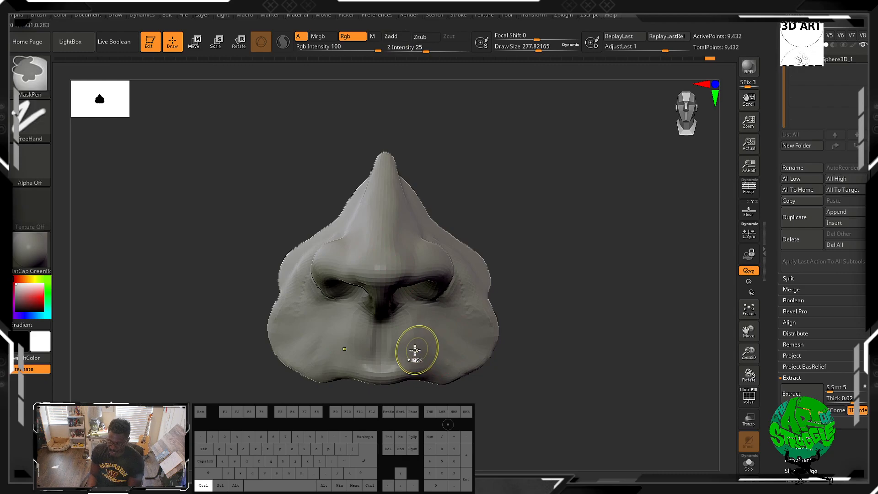
{"action": "key", "text": "["}
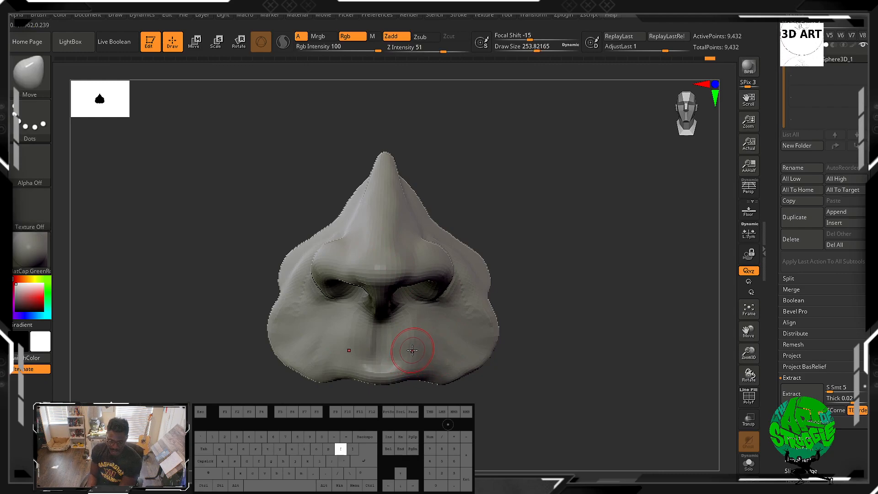
{"action": "left_click", "coordinate": [427, 340], "text": "ctrl"}
{"action": "mouse_move", "coordinate": [441, 341]}
{"action": "left_mouse_down", "text": "ctrl"}
{"action": "mouse_move", "coordinate": [417, 343]}
{"action": "mouse_move", "coordinate": [448, 343]}
{"action": "mouse_move", "coordinate": [435, 353]}
{"action": "mouse_move", "coordinate": [418, 347]}
{"action": "mouse_move", "coordinate": [418, 338]}
{"action": "mouse_move", "coordinate": [473, 345]}
{"action": "mouse_move", "coordinate": [446, 357]}
{"action": "left_mouse_up", "text": "ctrl"}
{"action": "left_click", "coordinate": [812, 395]}
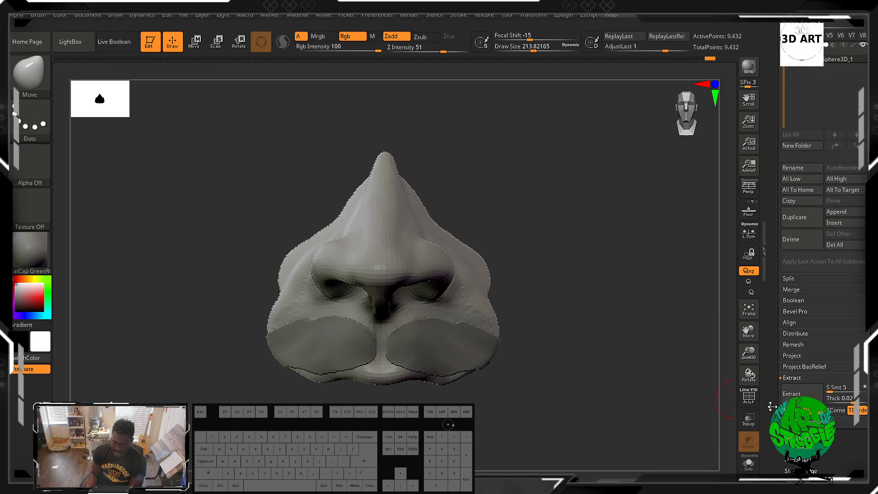
Step: Preview the extraction with Thick set to 0.06599, and clear the mask from the sculpt
{"action": "left_click", "coordinate": [852, 400]}
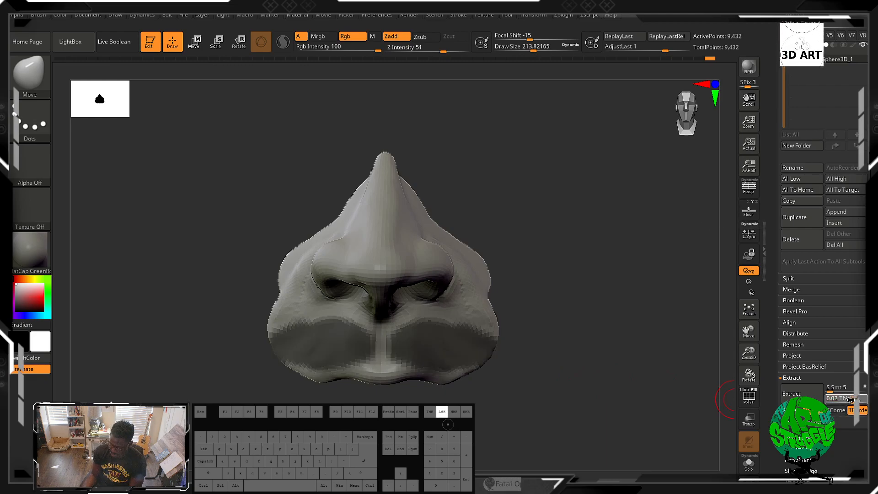
{"action": "left_click", "coordinate": [858, 401]}
{"action": "left_click", "coordinate": [540, 339]}
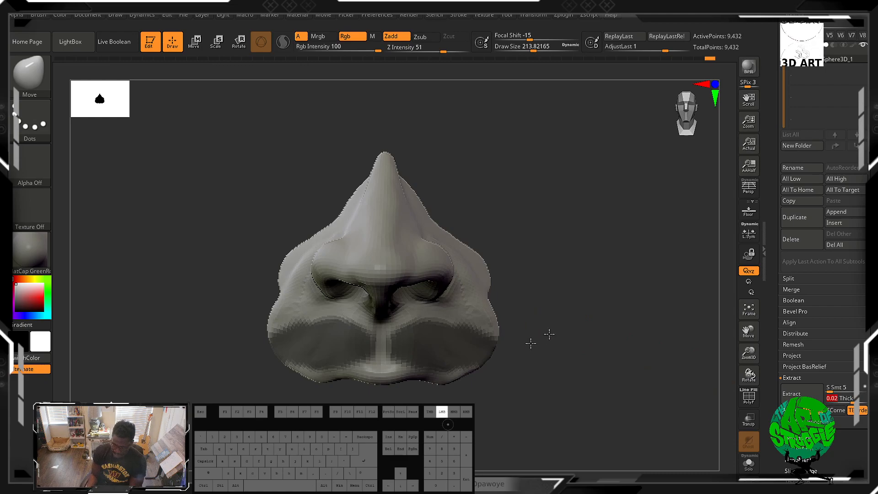
{"action": "left_click_drag", "start_coordinate": [544, 290], "coordinate": [580, 311]}
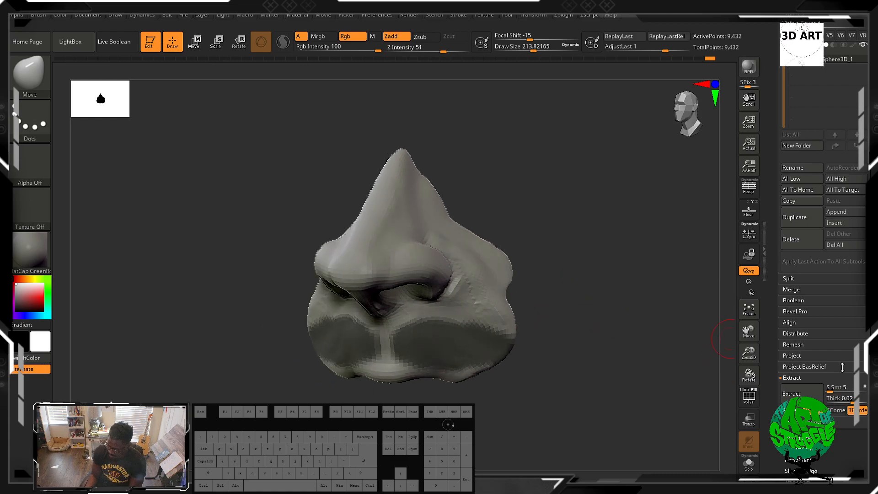
{"action": "left_click_drag", "start_coordinate": [845, 398], "coordinate": [843, 398]}
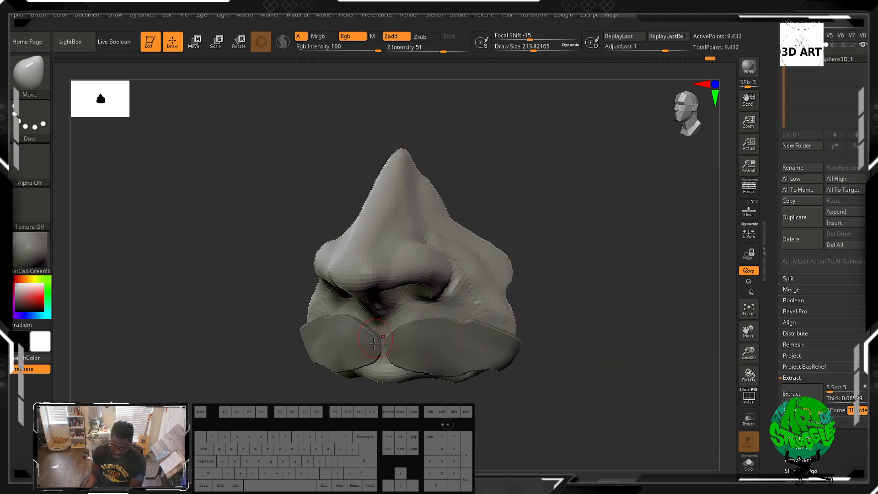
{"action": "left_click_drag", "start_coordinate": [628, 376], "coordinate": [554, 353]}
{"action": "left_click", "coordinate": [516, 348], "text": "ctrl"}
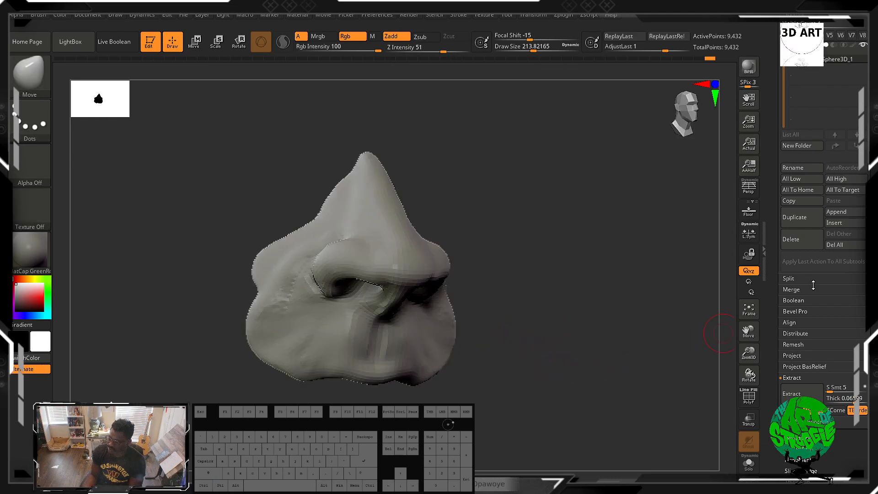
Step: Review the Subtool list and its controls, and open the mesh choices for appending a subtool
{"action": "left_click_drag", "start_coordinate": [858, 157], "coordinate": [859, 255]}
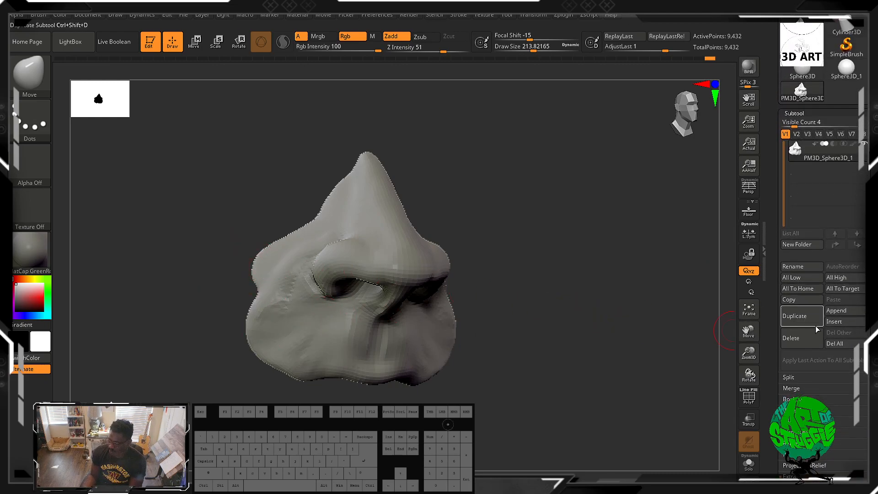
{"action": "left_click_drag", "start_coordinate": [830, 337], "coordinate": [830, 288]}
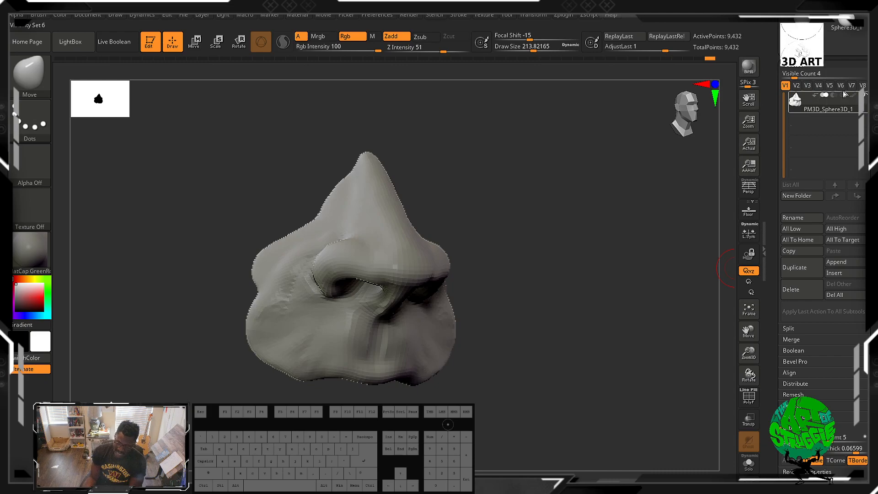
{"action": "mouse_move", "coordinate": [812, 105]}
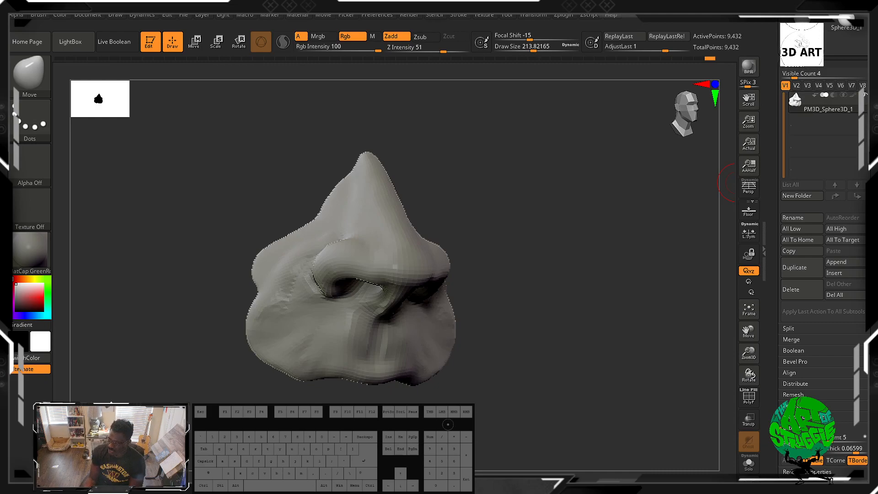
{"action": "left_click_drag", "start_coordinate": [864, 62], "coordinate": [864, 131]}
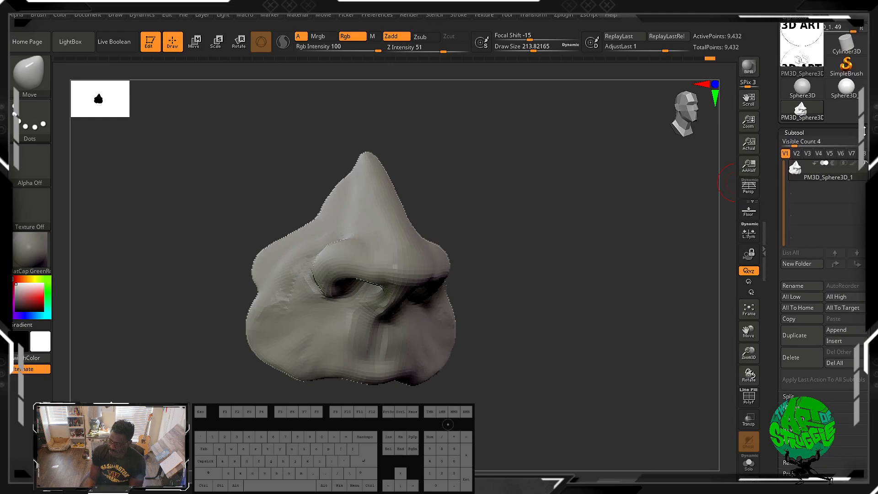
{"action": "left_click", "coordinate": [844, 334]}
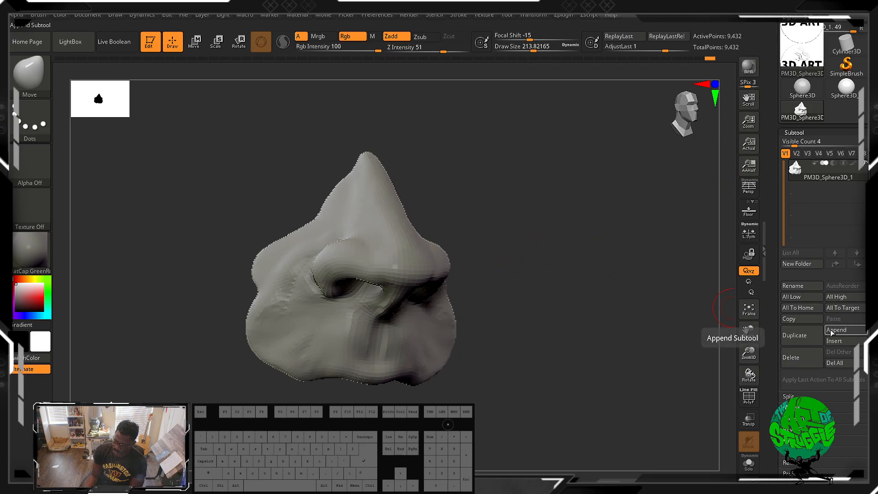
{"action": "left_click", "coordinate": [832, 332]}
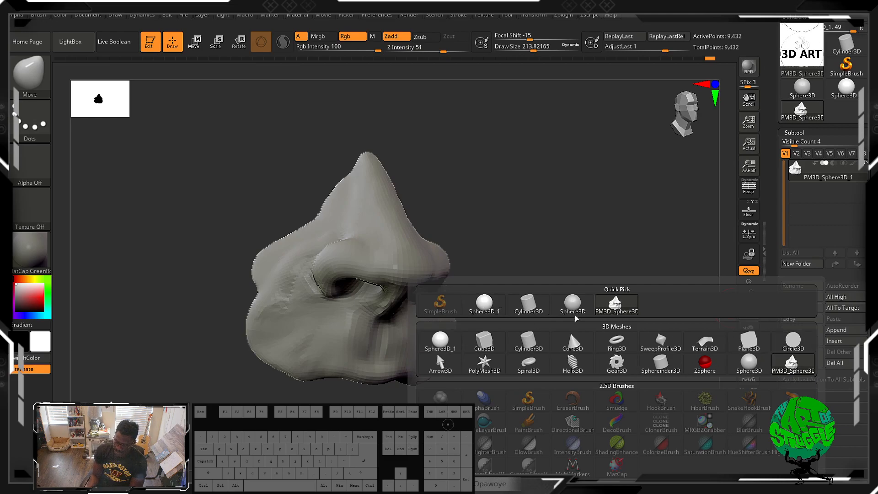
Step: Open the current tool's mesh and brush choices, and preview 3D meshes such as Sphere3D_1, Cylinder3D and SweepProfile3D
{"action": "left_click_drag", "start_coordinate": [854, 135], "coordinate": [854, 224]}
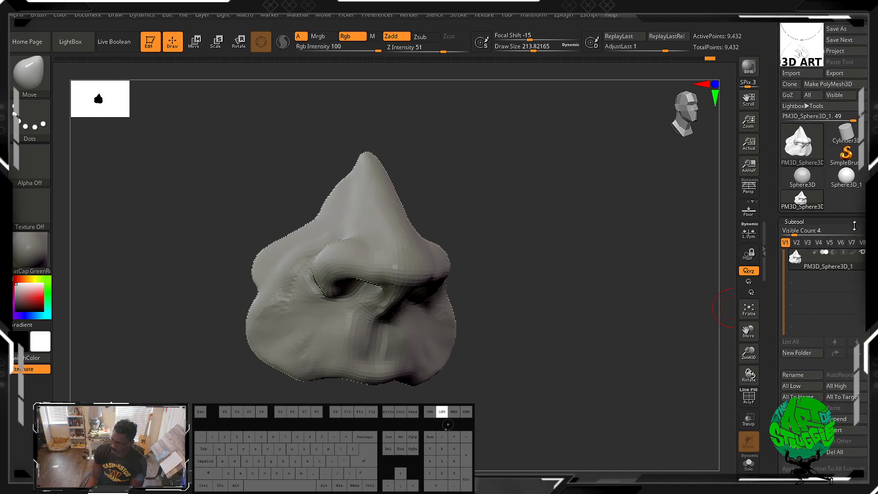
{"action": "left_click", "coordinate": [800, 151]}
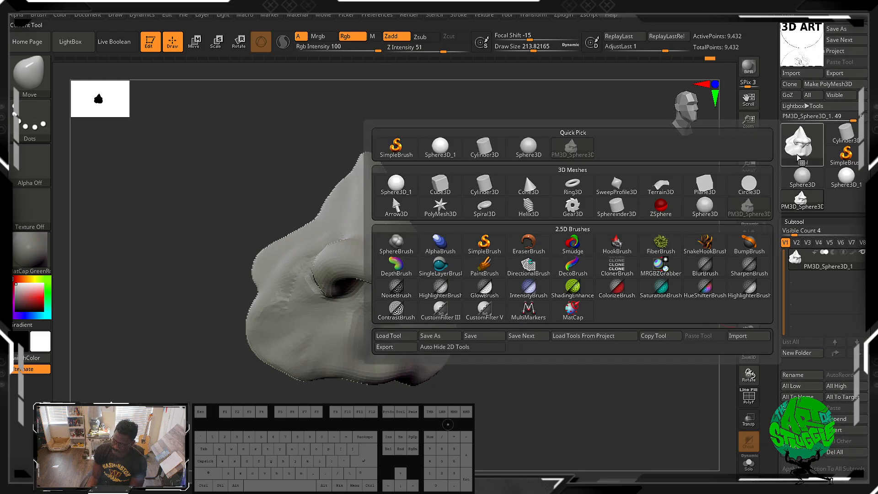
{"action": "left_click", "coordinate": [805, 135]}
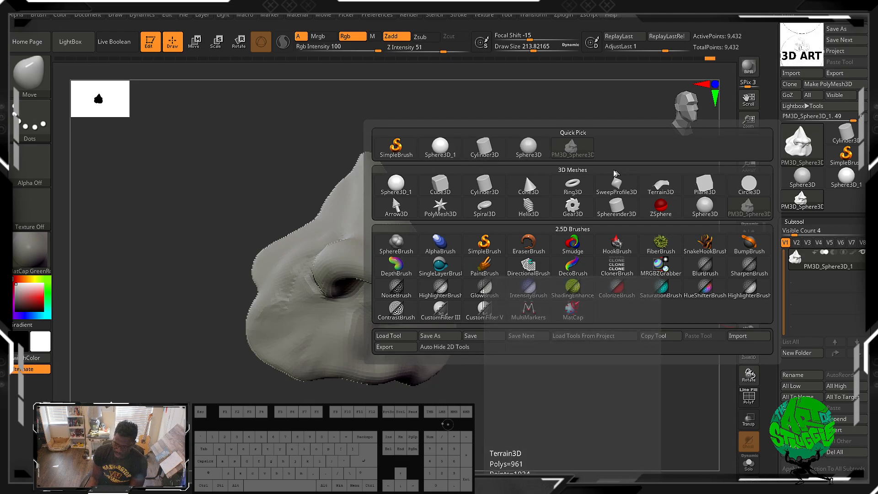
{"action": "mouse_move", "coordinate": [387, 193]}
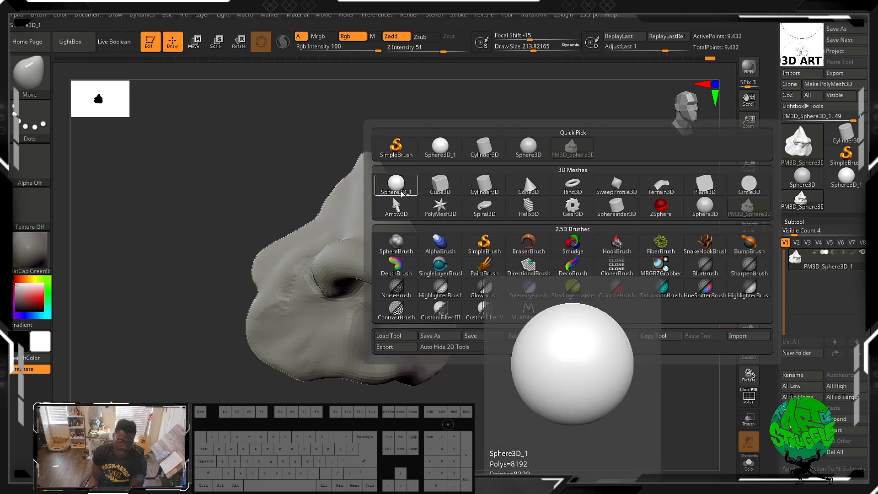
{"action": "mouse_move", "coordinate": [472, 186]}
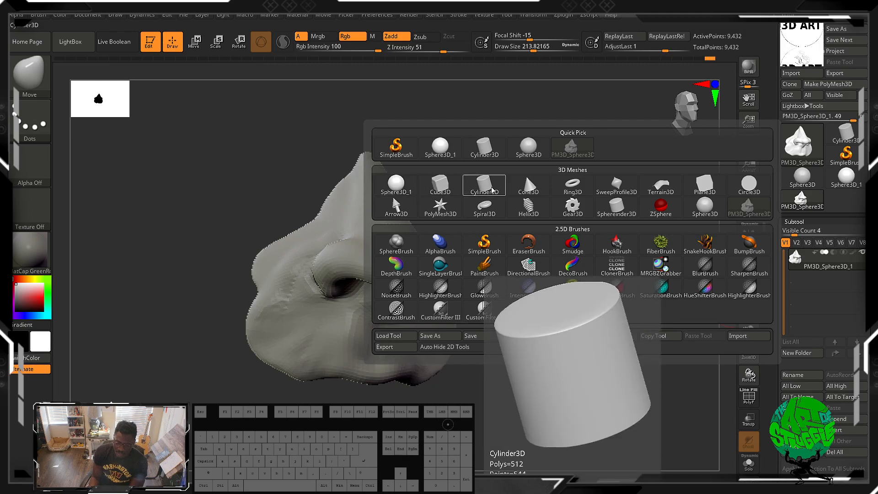
{"action": "mouse_move", "coordinate": [722, 197]}
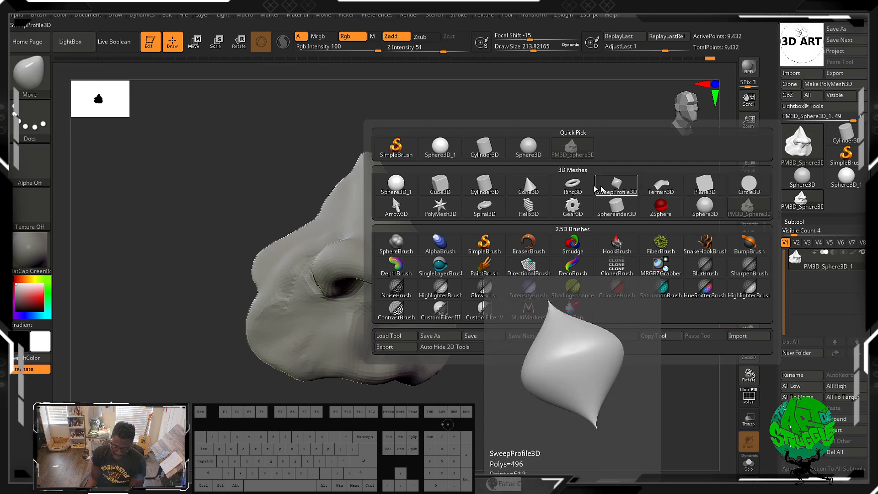
Step: Preview further 3D meshes among the tool choices, including Gear3D
{"action": "mouse_move", "coordinate": [460, 213]}
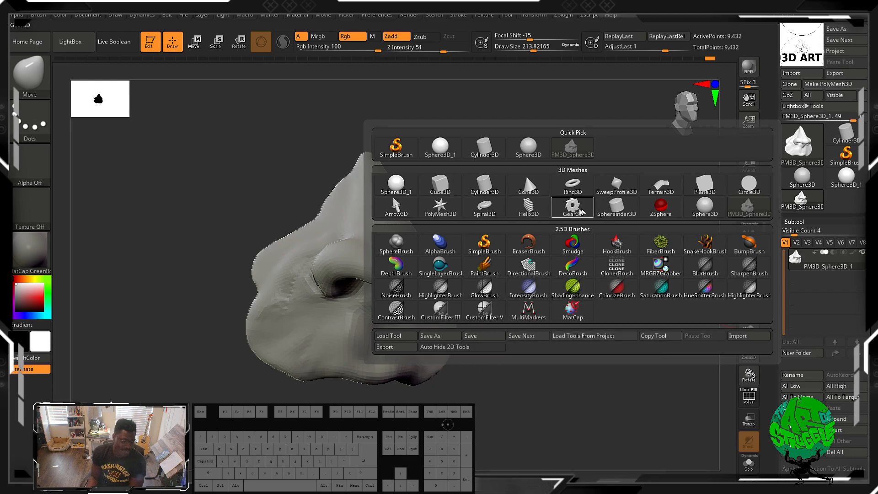
{"action": "mouse_move", "coordinate": [605, 207]}
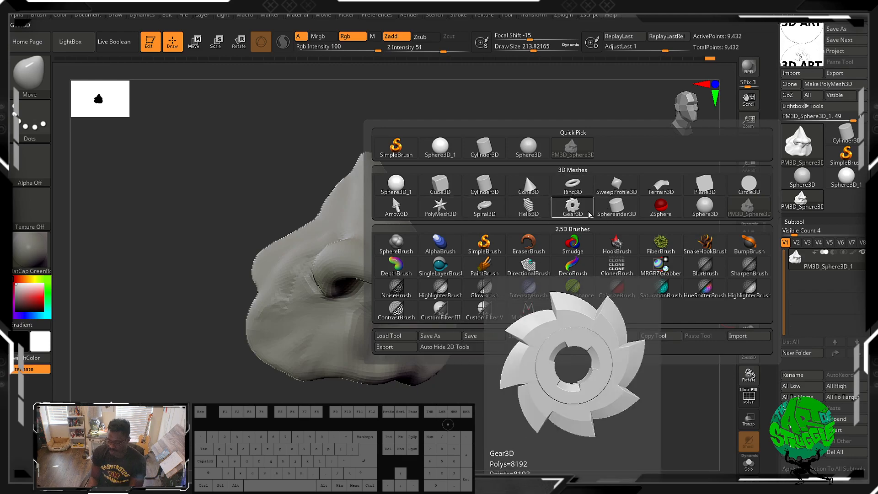
{"action": "mouse_move", "coordinate": [536, 210]}
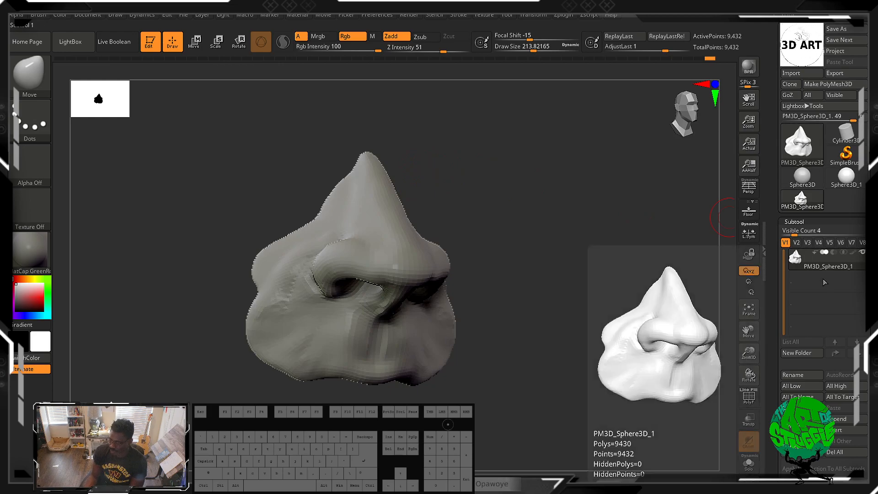
Step: Append a Sphere3D_1 mesh to the nose as a new subtool and make the sphere the active subtool
{"action": "scroll", "coordinate": [823, 238], "scroll_direction": "down", "scroll_amount": 5}
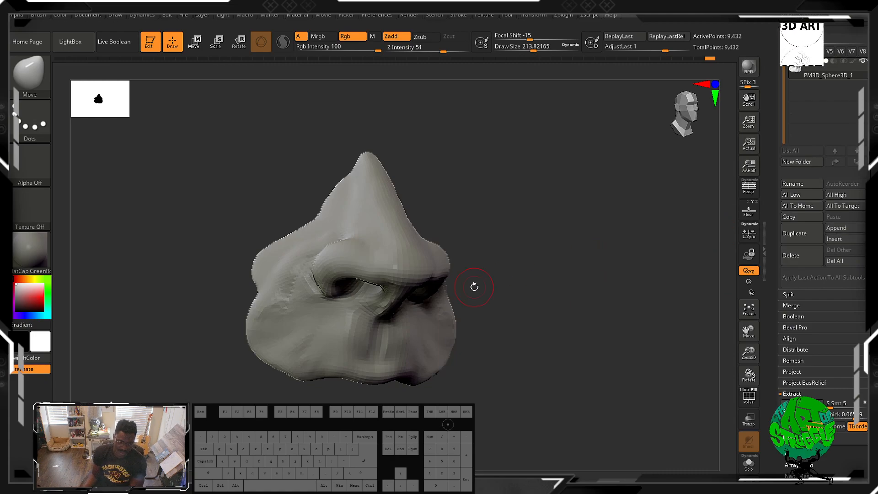
{"action": "left_click", "coordinate": [837, 230]}
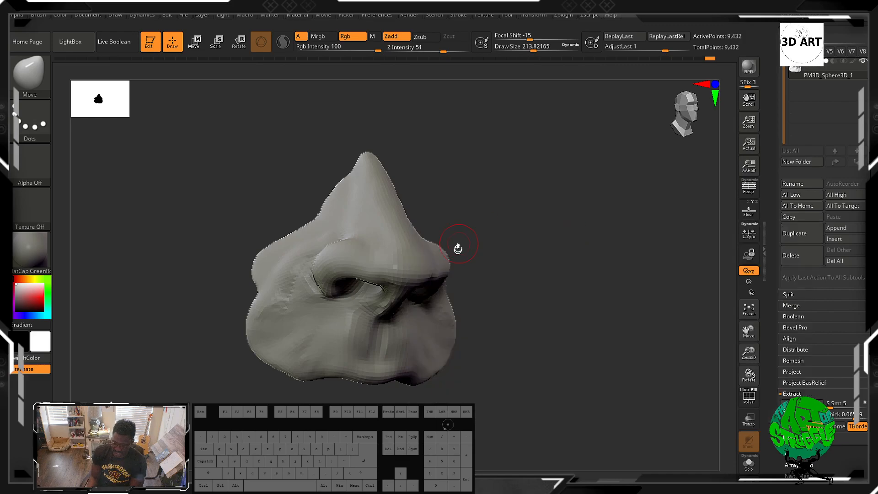
{"action": "left_click", "coordinate": [836, 228]}
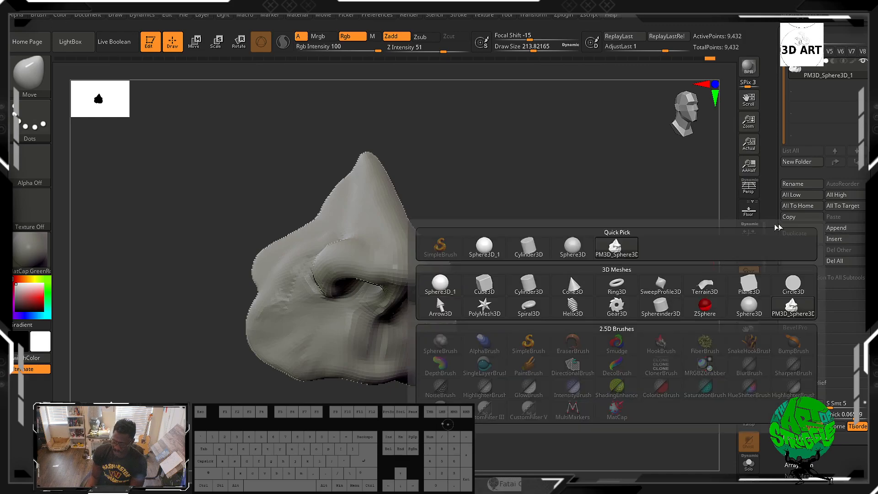
{"action": "left_click", "coordinate": [440, 283]}
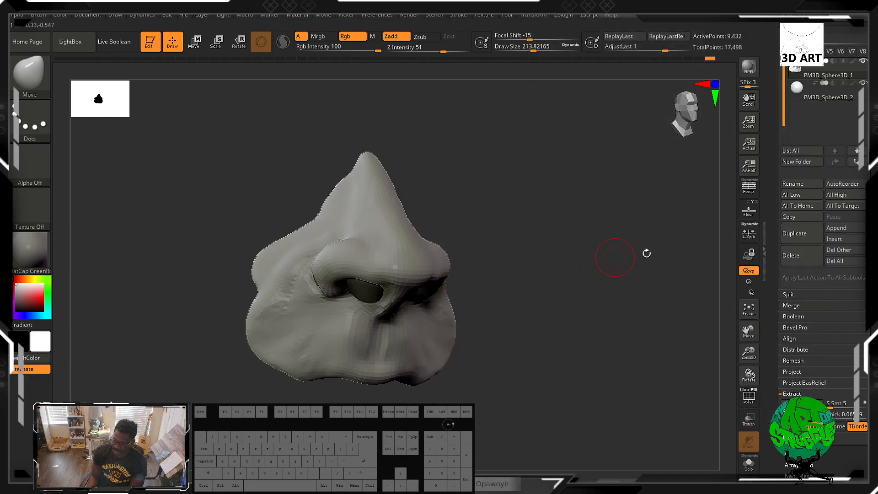
{"action": "left_click", "coordinate": [829, 97]}
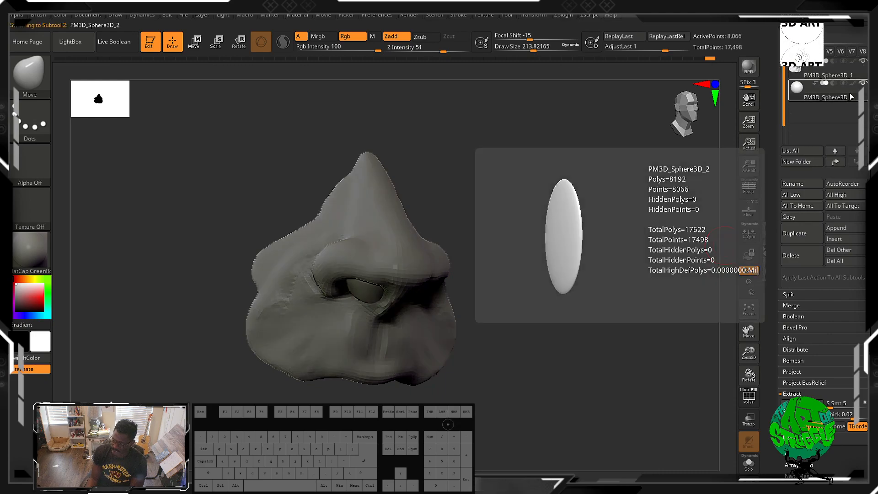
Step: Turn the nose to a front view and hide the nose subtool so that only the sphere shows
{"action": "left_click_drag", "start_coordinate": [637, 146], "coordinate": [530, 247]}
{"action": "left_click_drag", "start_coordinate": [529, 198], "coordinate": [640, 219], "text": "alt"}
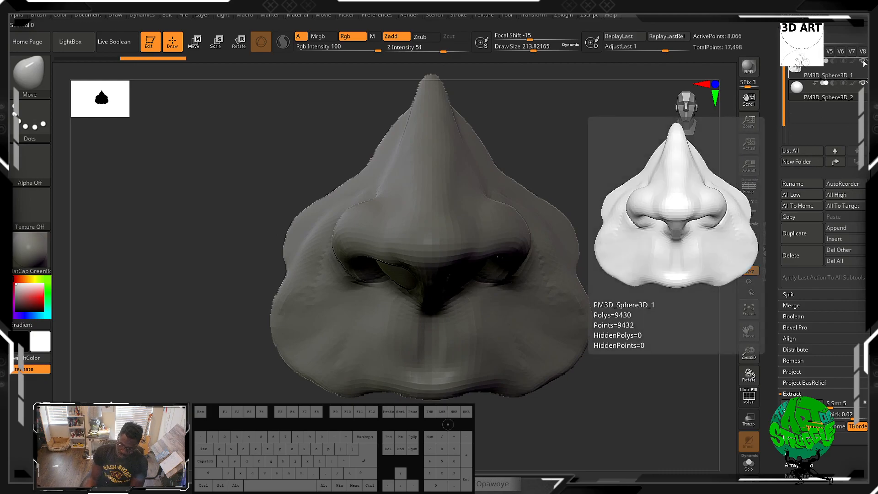
{"action": "mouse_move", "coordinate": [852, 96]}
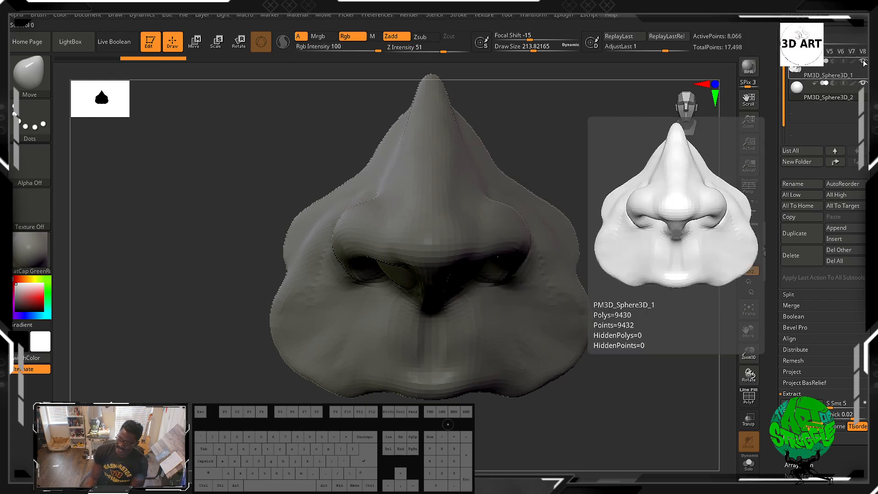
{"action": "left_click", "coordinate": [864, 62]}
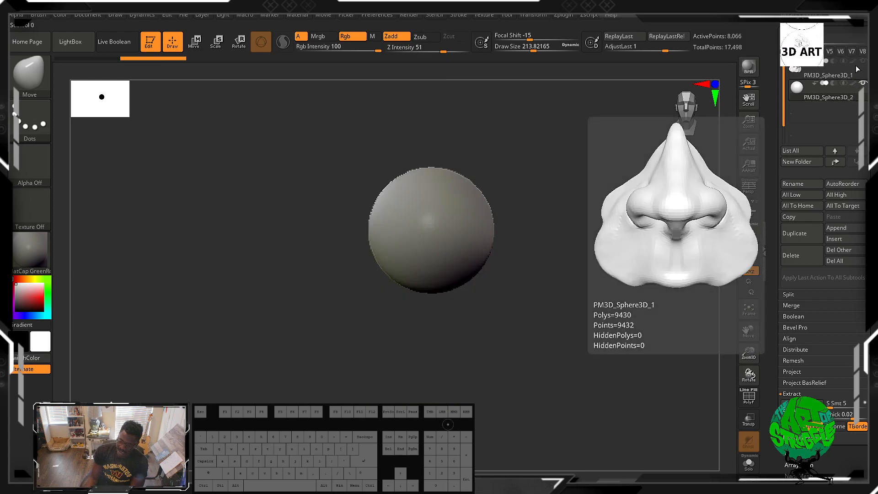
Step: Switch the active subtool back and forth between the nose and the sphere, ending on the sphere, to compare how each displays
{"action": "left_click", "coordinate": [832, 77]}
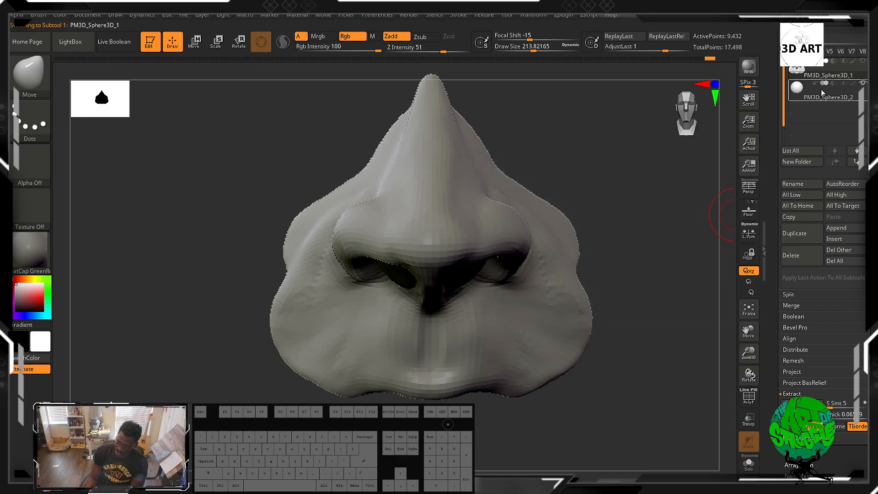
{"action": "mouse_move", "coordinate": [821, 74]}
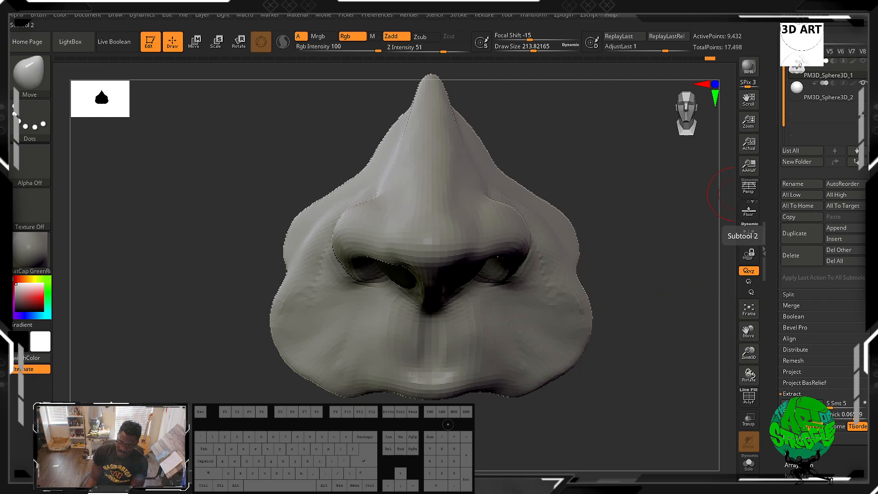
{"action": "left_click", "coordinate": [839, 98]}
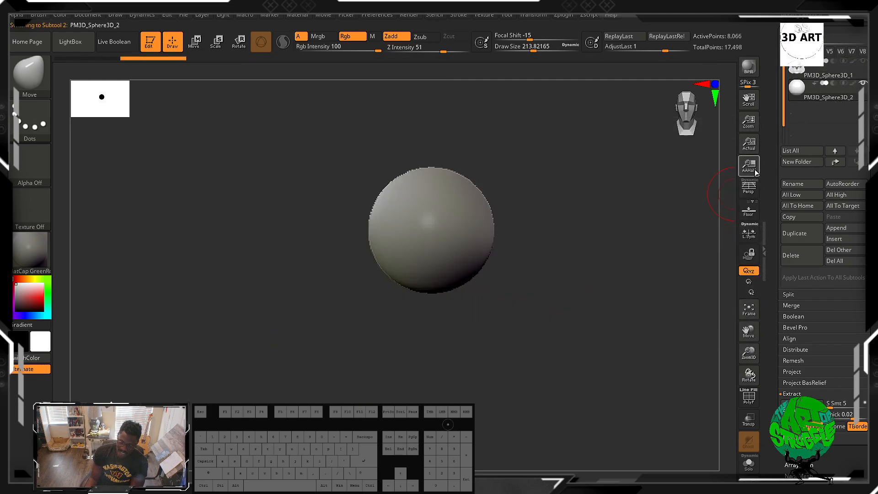
{"action": "left_click_drag", "start_coordinate": [539, 197], "coordinate": [560, 315], "text": "alt"}
{"action": "left_click_drag", "start_coordinate": [609, 219], "coordinate": [581, 275], "text": "alt"}
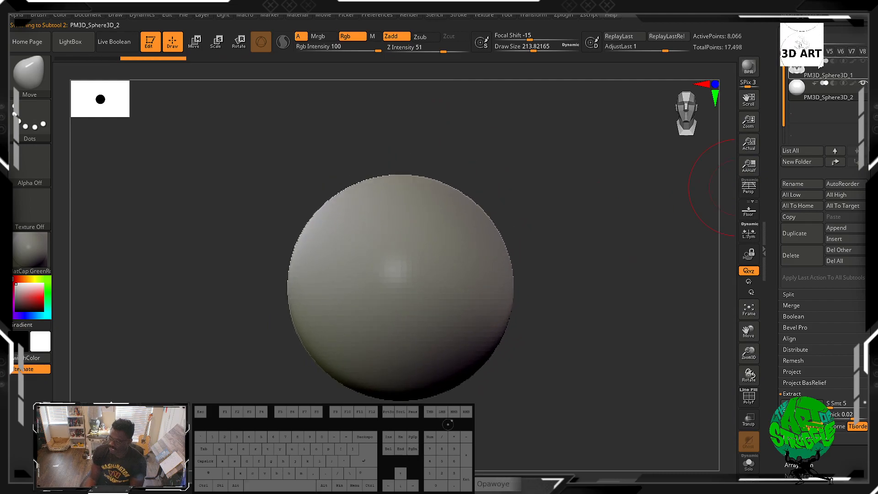
{"action": "mouse_move", "coordinate": [835, 78]}
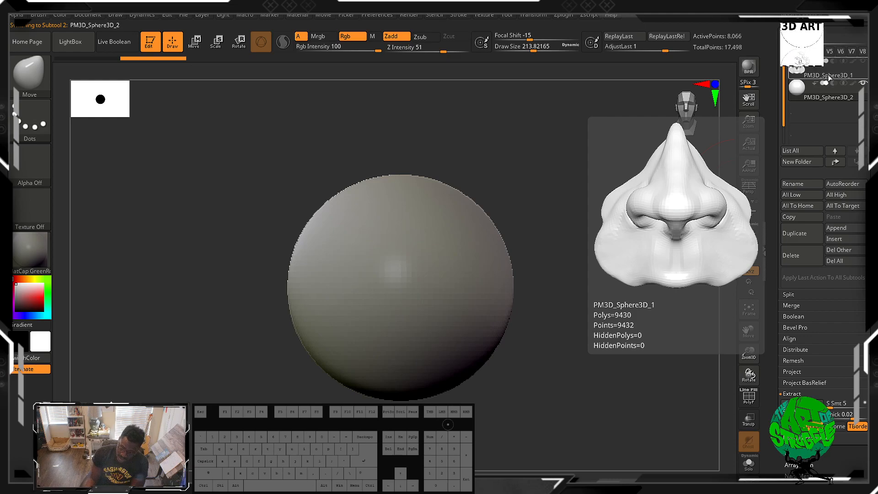
{"action": "left_click", "coordinate": [827, 74]}
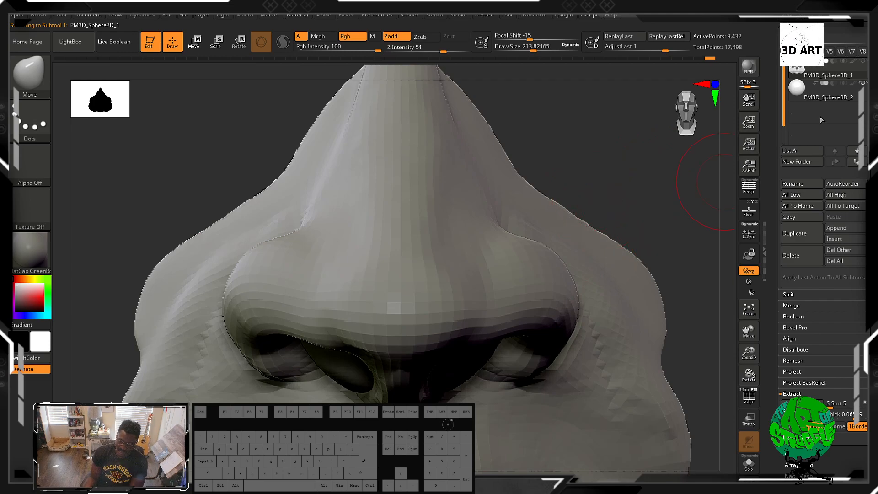
{"action": "left_click", "coordinate": [827, 94]}
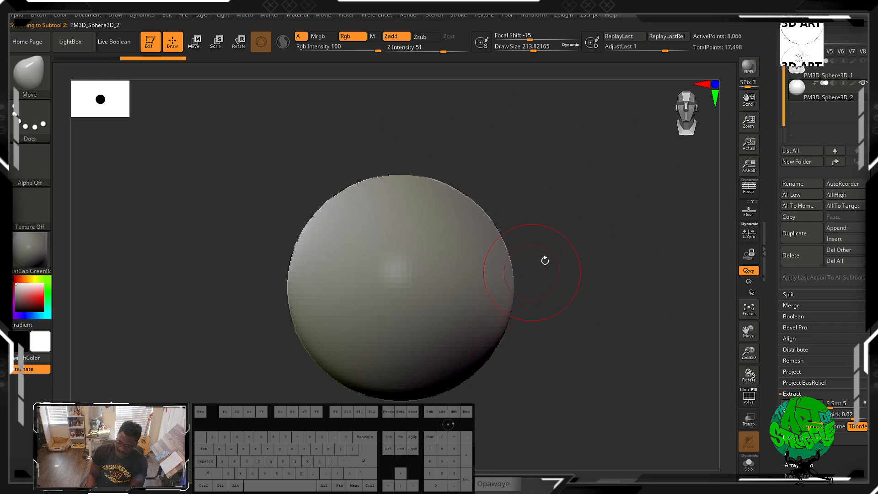
{"action": "left_click_drag", "start_coordinate": [550, 234], "coordinate": [539, 218]}
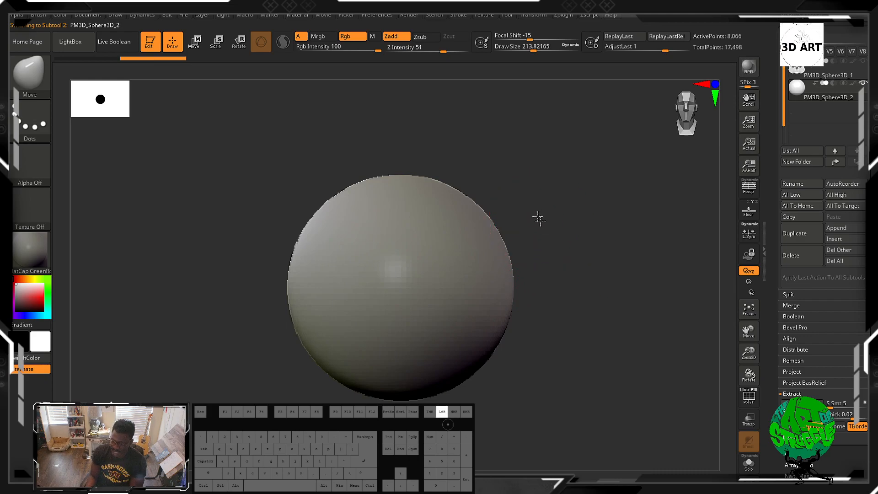
{"action": "left_click_drag", "start_coordinate": [549, 271], "coordinate": [547, 242]}
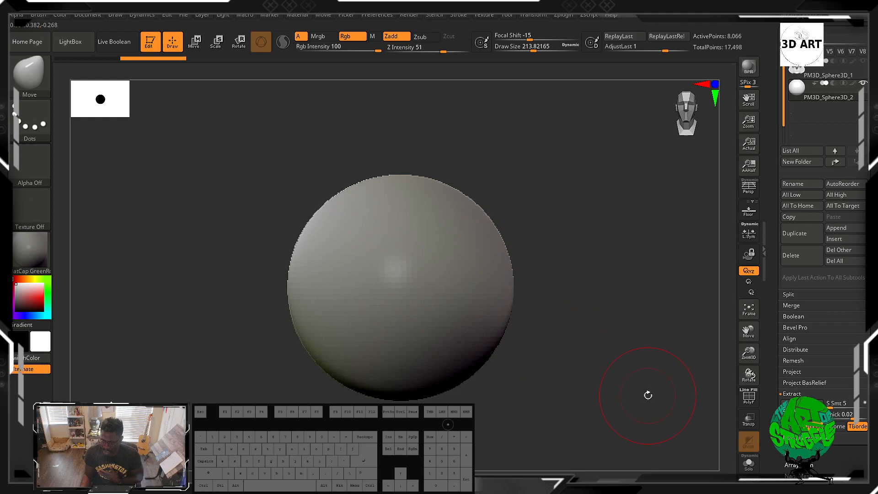
Step: Switch to Discord, open the anatomy-for-sculptors channel and find the nose and mouth reference sheets
{"action": "key", "text": "super"}
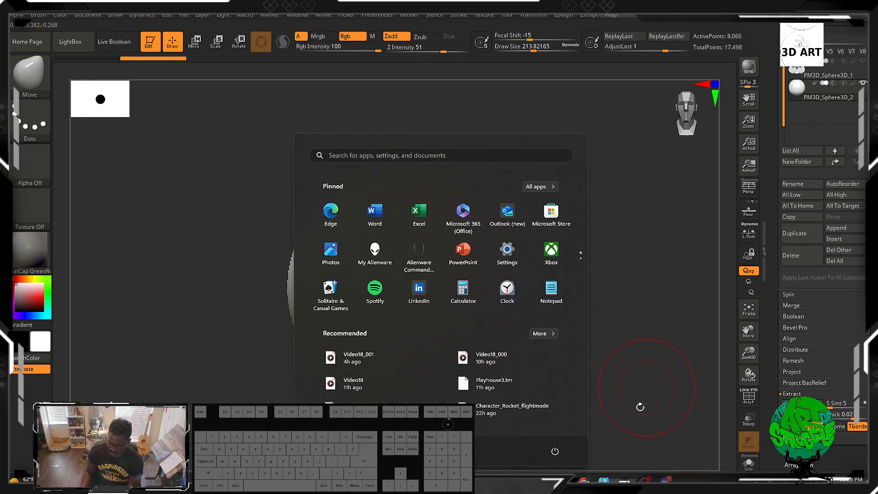
{"action": "left_click", "coordinate": [663, 480]}
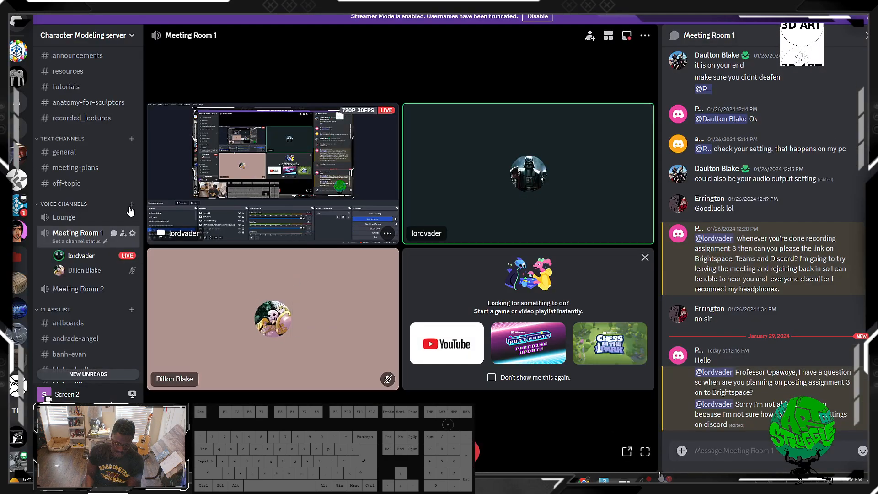
{"action": "left_click", "coordinate": [98, 103]}
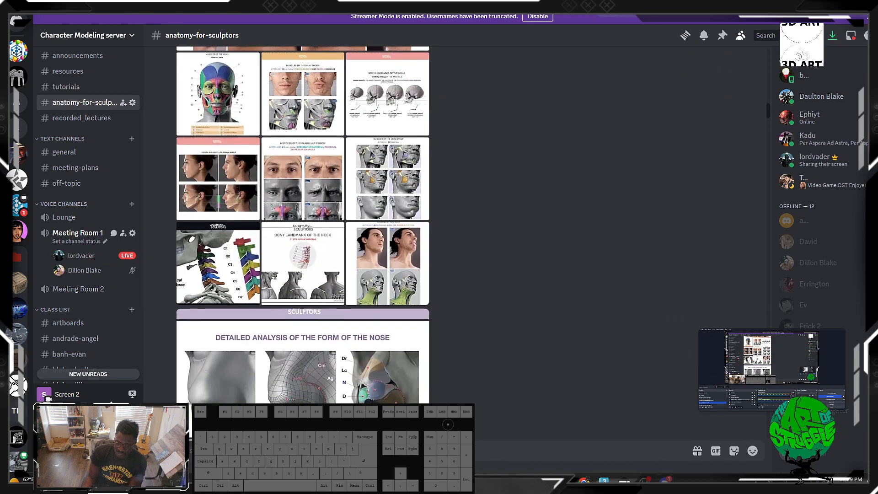
{"action": "scroll", "coordinate": [303, 225], "scroll_direction": "up", "scroll_amount": 5}
{"action": "scroll", "coordinate": [666, 127], "scroll_direction": "down", "scroll_amount": 8}
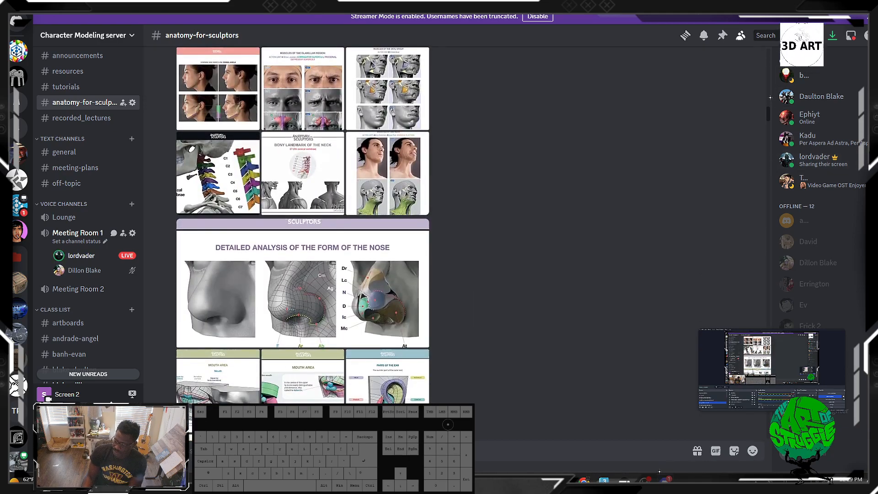
{"action": "scroll", "coordinate": [705, 101], "scroll_direction": "down", "scroll_amount": 2}
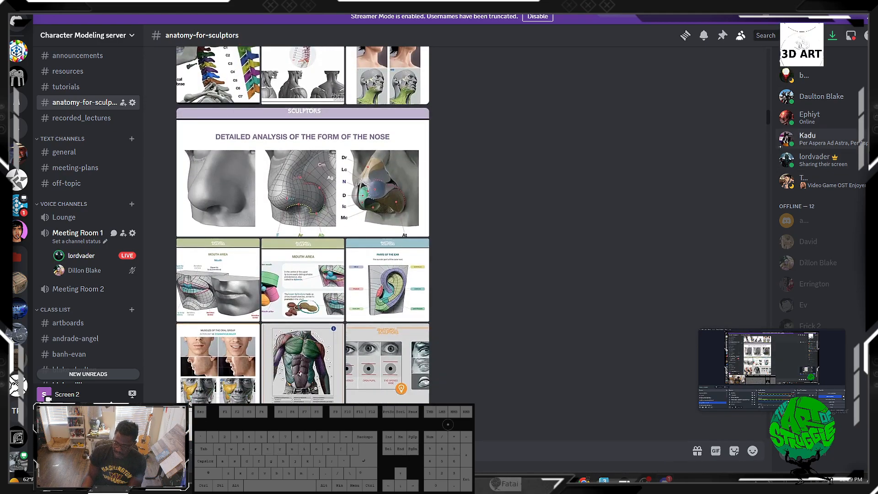
{"action": "scroll", "coordinate": [769, 119], "scroll_direction": "down", "scroll_amount": 2}
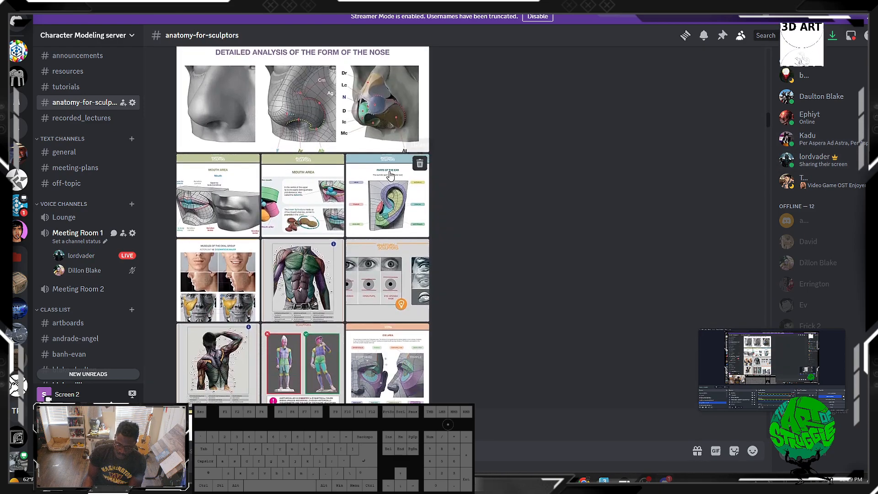
Step: Examine the Mouth Area diagram at full size, close it and look through the neck and hand references below
{"action": "left_click", "coordinate": [245, 213]}
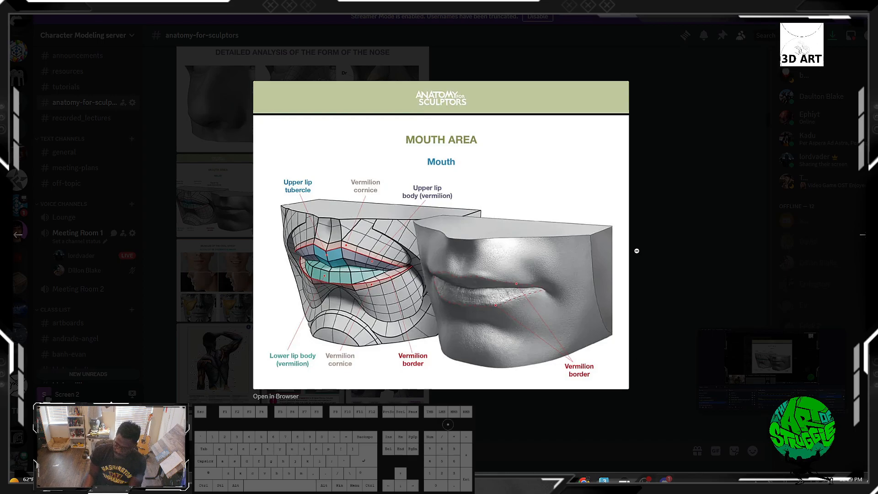
{"action": "left_click", "coordinate": [683, 228]}
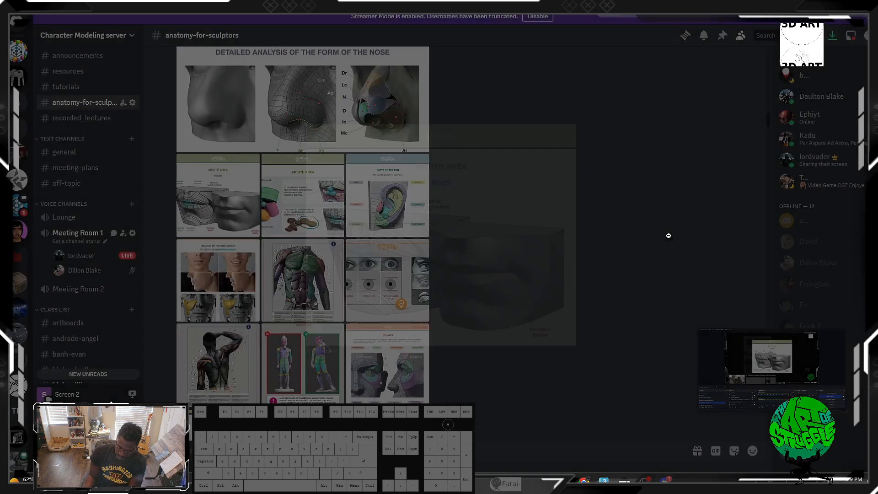
{"action": "scroll", "coordinate": [670, 235], "scroll_direction": "down", "scroll_amount": 5}
{"action": "scroll", "coordinate": [303, 220], "scroll_direction": "down", "scroll_amount": 5}
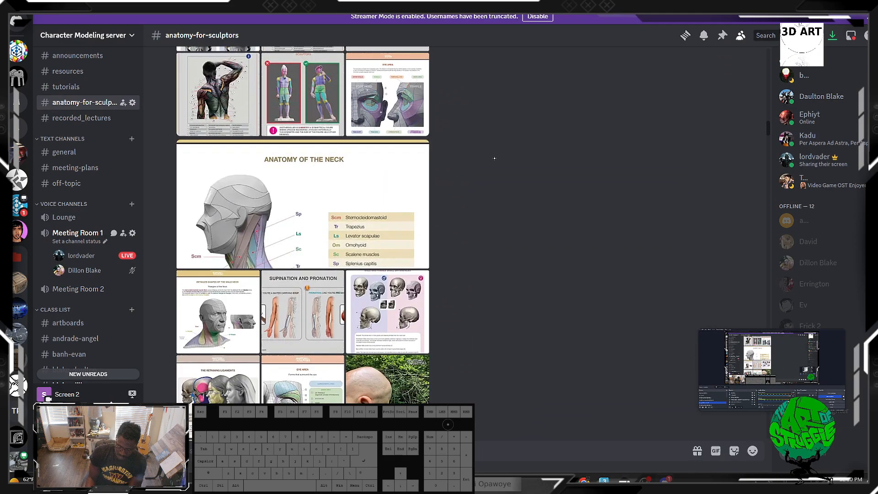
{"action": "scroll", "coordinate": [303, 220], "scroll_direction": "down", "scroll_amount": 6}
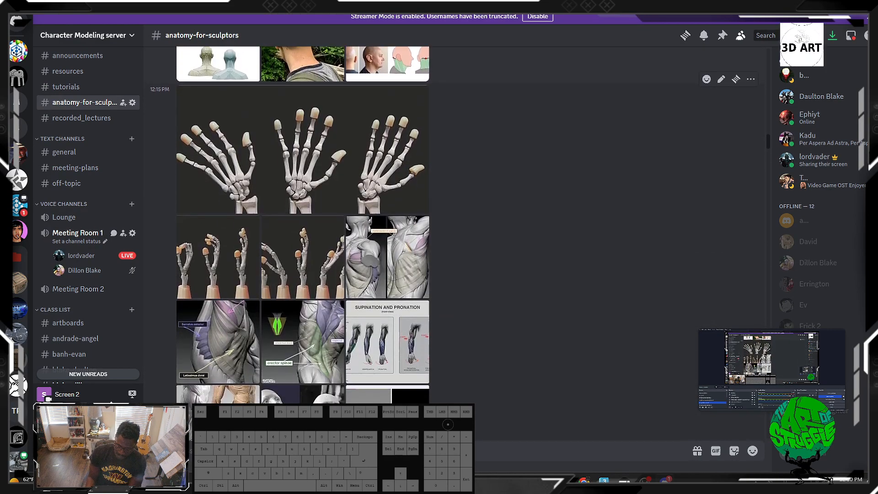
Step: Return to the first Mouth Area diagram, enlarge it again and advance to the next reference image
{"action": "scroll", "coordinate": [467, 258], "scroll_direction": "up", "scroll_amount": 5}
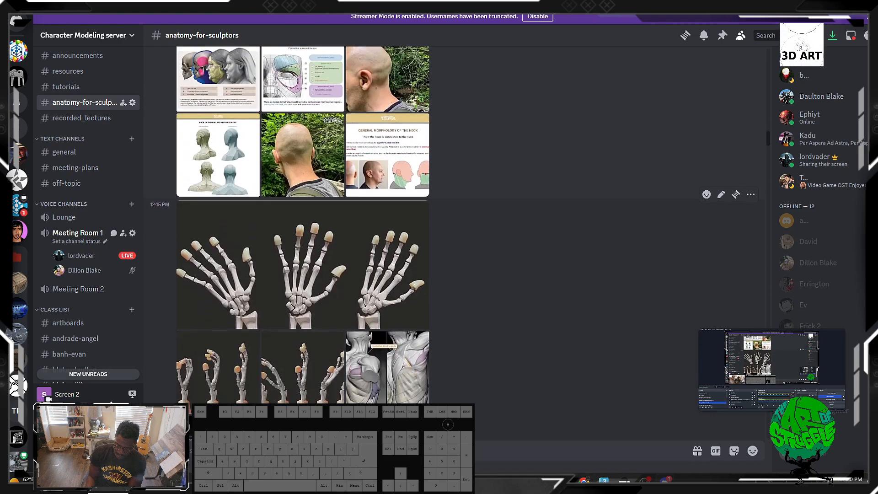
{"action": "scroll", "coordinate": [366, 192], "scroll_direction": "up", "scroll_amount": 4}
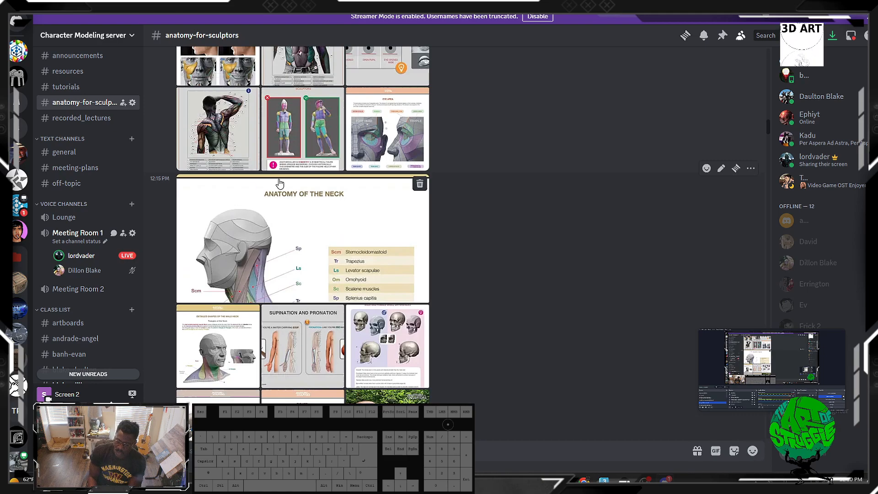
{"action": "scroll", "coordinate": [269, 184], "scroll_direction": "up", "scroll_amount": 1}
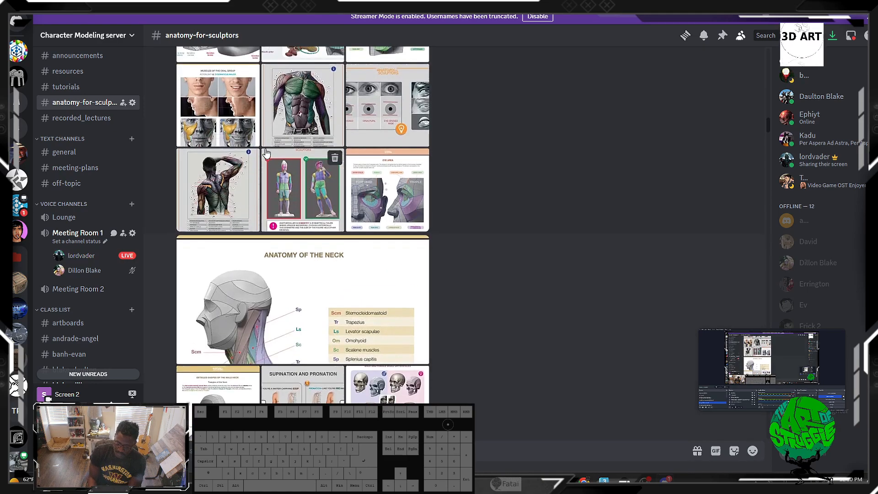
{"action": "scroll", "coordinate": [265, 153], "scroll_direction": "up", "scroll_amount": 2}
{"action": "scroll", "coordinate": [213, 213], "scroll_direction": "up", "scroll_amount": 1}
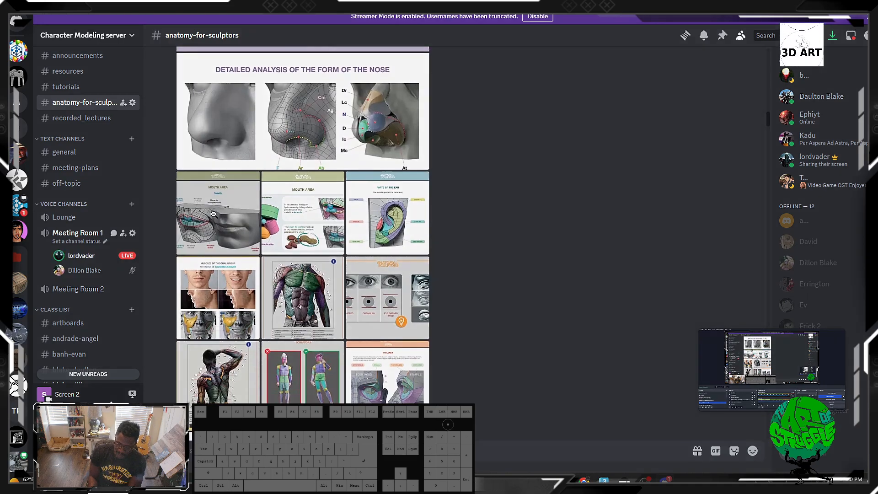
{"action": "left_click", "coordinate": [214, 214]}
{"action": "left_click", "coordinate": [855, 237]}
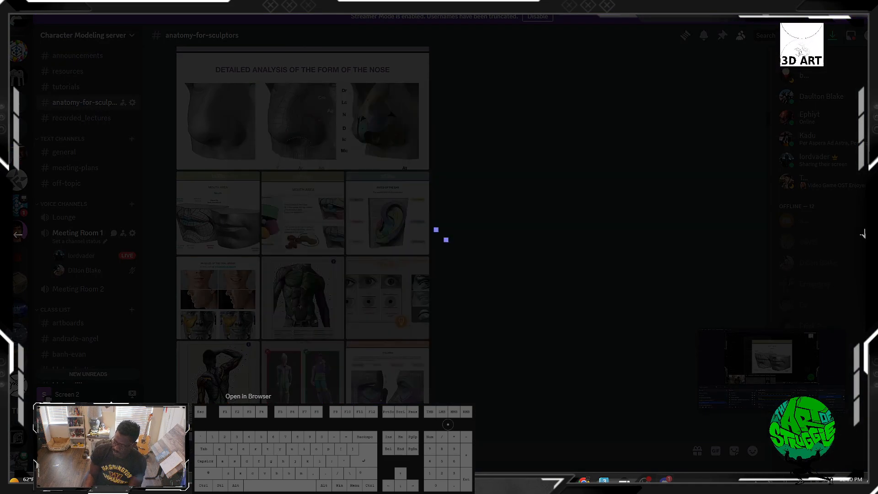
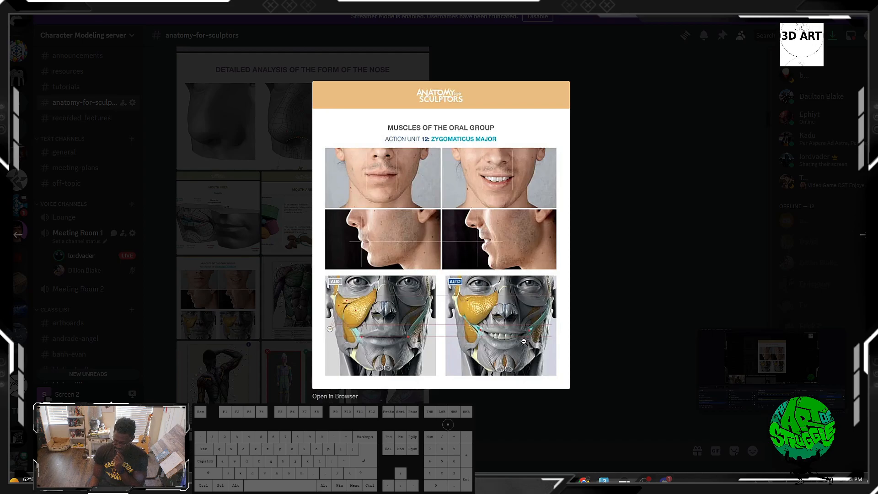
Step: Close the enlarged oral-muscle reference image and switch back to ZBrush with the sphere subtool in view
{"action": "left_click", "coordinate": [597, 262]}
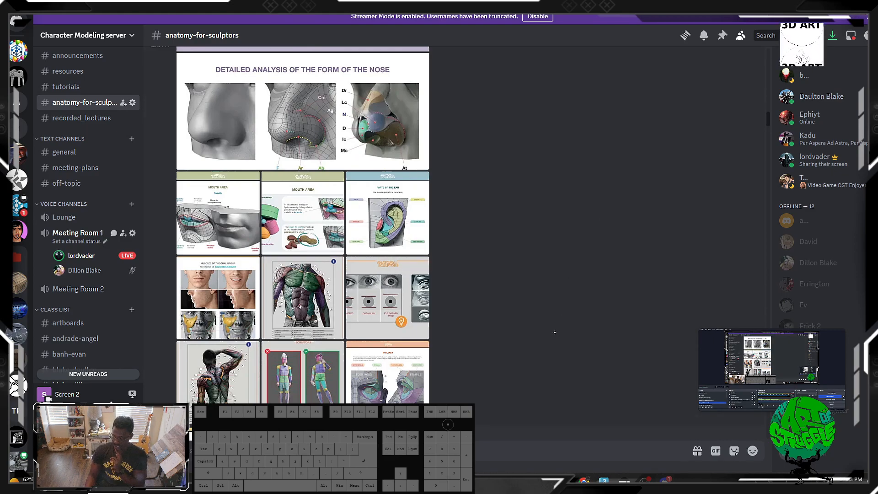
{"action": "mouse_move", "coordinate": [564, 480]}
{"action": "left_click", "coordinate": [567, 445]}
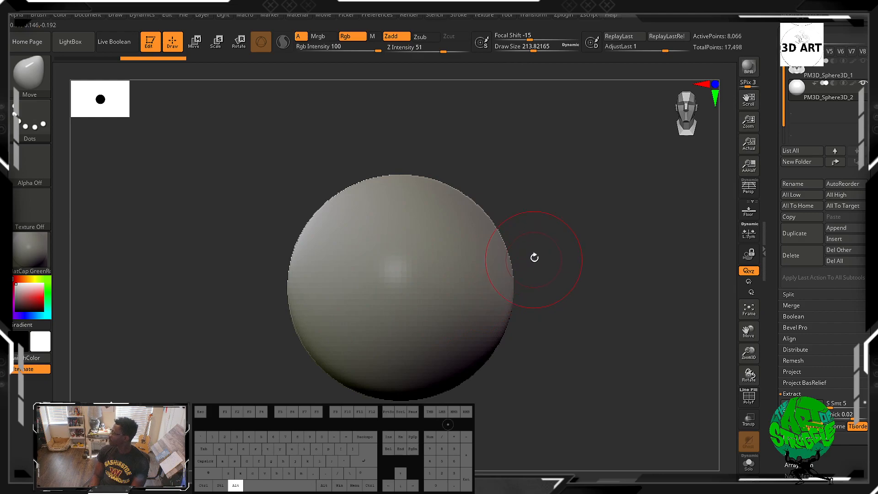
{"action": "left_click_drag", "start_coordinate": [535, 247], "coordinate": [509, 251], "text": "alt"}
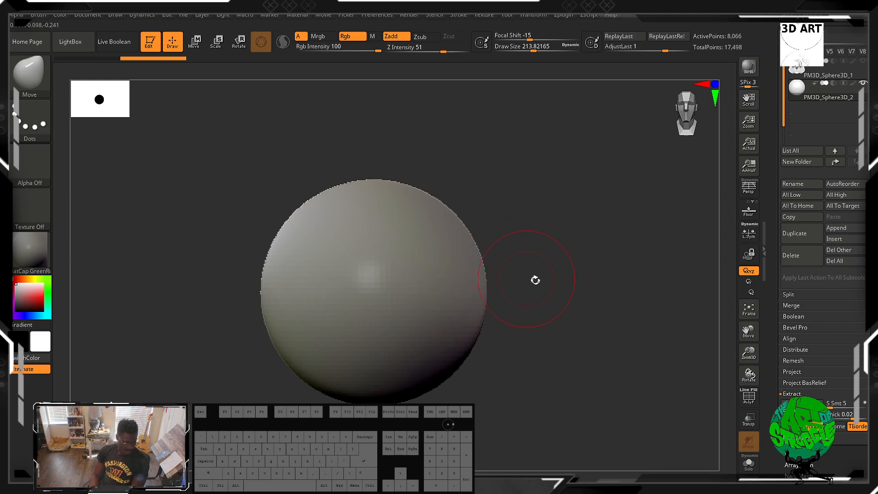
{"action": "mouse_move", "coordinate": [539, 295]}
{"action": "left_mouse_down"}
{"action": "mouse_move", "coordinate": [514, 298]}
{"action": "mouse_move", "coordinate": [528, 319]}
{"action": "mouse_move", "coordinate": [574, 290]}
{"action": "mouse_move", "coordinate": [516, 295]}
{"action": "mouse_move", "coordinate": [531, 294]}
{"action": "left_mouse_up"}
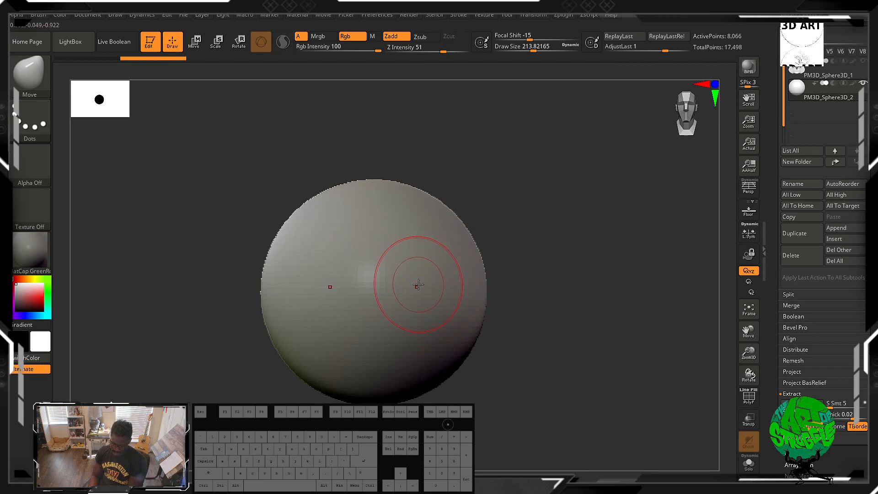
Step: Select the ClayBuildup brush for sculpting on the sphere
{"action": "key", "text": "b"}
{"action": "key", "text": "c"}
{"action": "key", "text": "b"}
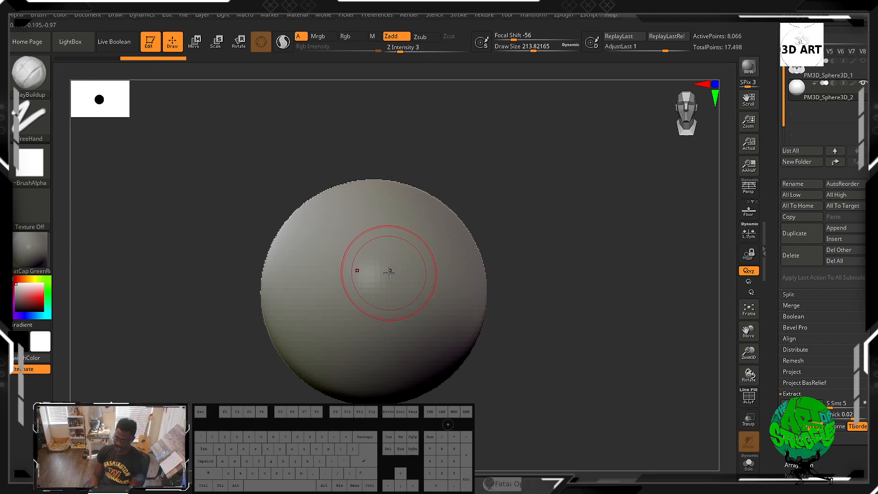
{"action": "key", "text": "b"}
{"action": "key", "text": "c"}
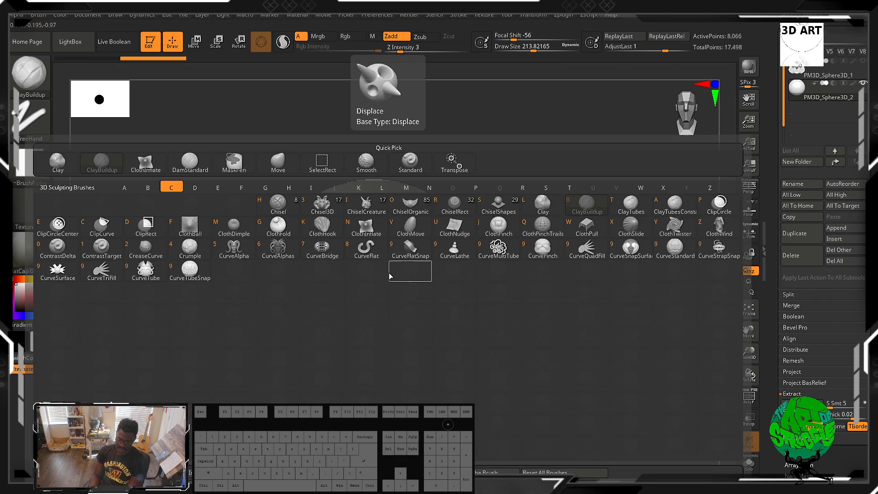
{"action": "key", "text": "b"}
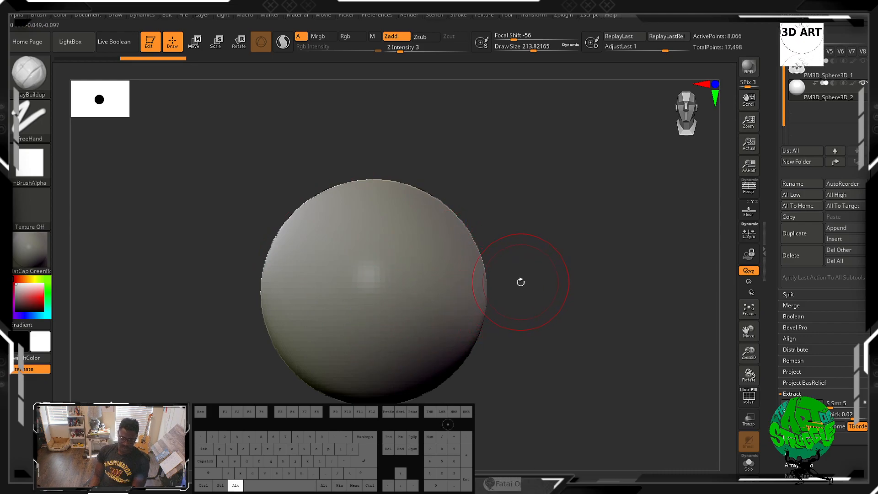
{"action": "left_click_drag", "start_coordinate": [520, 282], "coordinate": [551, 335], "text": "alt"}
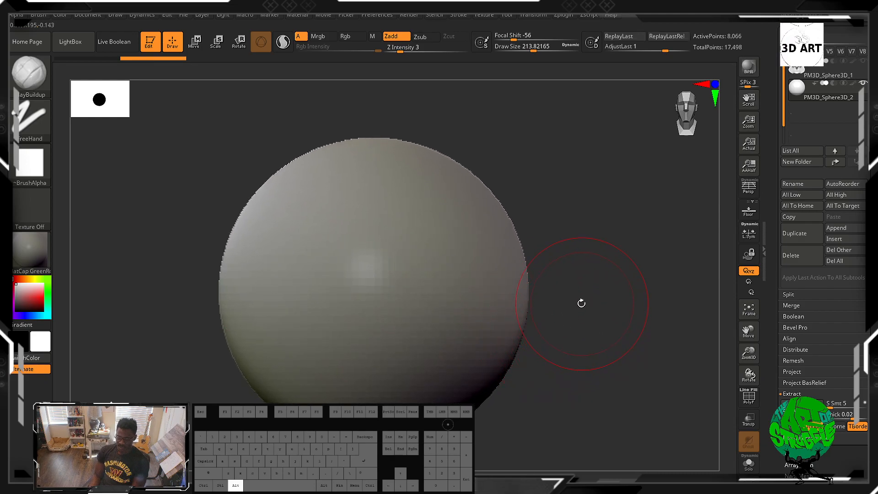
{"action": "mouse_move", "coordinate": [581, 304]}
{"action": "left_mouse_down", "text": "alt"}
{"action": "mouse_move", "coordinate": [568, 306]}
{"action": "mouse_move", "coordinate": [569, 288]}
{"action": "mouse_move", "coordinate": [570, 302]}
{"action": "mouse_move", "coordinate": [541, 284]}
{"action": "left_mouse_up", "text": "alt"}
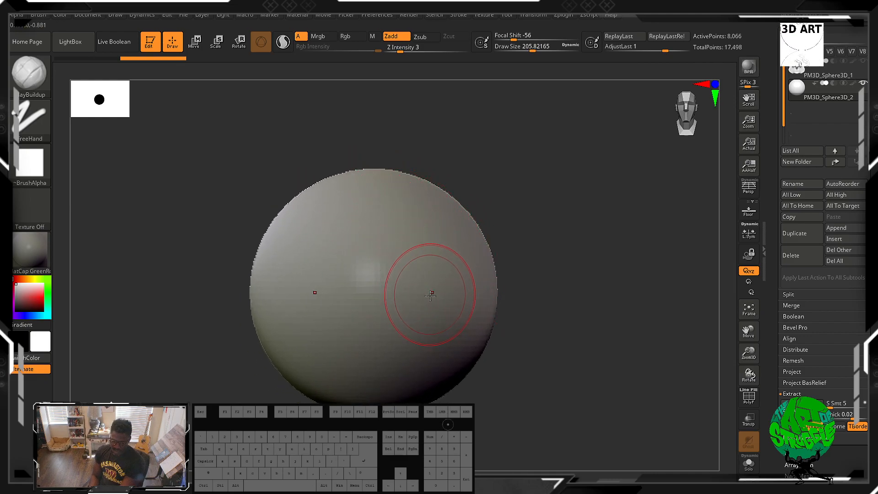
Step: Build up a broad rounded mouth mound across the front of the sphere with ClayBuildup and smooth its surface
{"action": "mouse_move", "coordinate": [432, 302]}
{"action": "left_mouse_down"}
{"action": "mouse_move", "coordinate": [419, 300]}
{"action": "mouse_move", "coordinate": [418, 284]}
{"action": "mouse_move", "coordinate": [437, 316]}
{"action": "mouse_move", "coordinate": [407, 257]}
{"action": "mouse_move", "coordinate": [413, 292]}
{"action": "mouse_move", "coordinate": [451, 307]}
{"action": "mouse_move", "coordinate": [422, 260]}
{"action": "mouse_move", "coordinate": [402, 299]}
{"action": "mouse_move", "coordinate": [371, 272]}
{"action": "mouse_move", "coordinate": [432, 288]}
{"action": "mouse_move", "coordinate": [354, 299]}
{"action": "mouse_move", "coordinate": [361, 278]}
{"action": "mouse_move", "coordinate": [413, 257]}
{"action": "mouse_move", "coordinate": [321, 265]}
{"action": "left_mouse_up"}
{"action": "key", "text": "ctrl+z"}
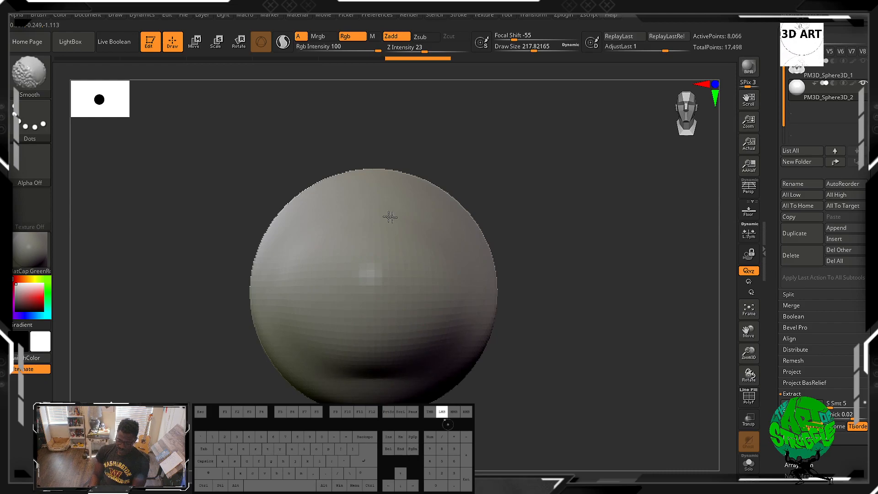
{"action": "left_click_drag", "start_coordinate": [390, 217], "coordinate": [301, 260], "text": "shift"}
{"action": "mouse_move", "coordinate": [565, 260]}
{"action": "left_mouse_down"}
{"action": "mouse_move", "coordinate": [508, 274]}
{"action": "mouse_move", "coordinate": [577, 261]}
{"action": "left_mouse_up"}
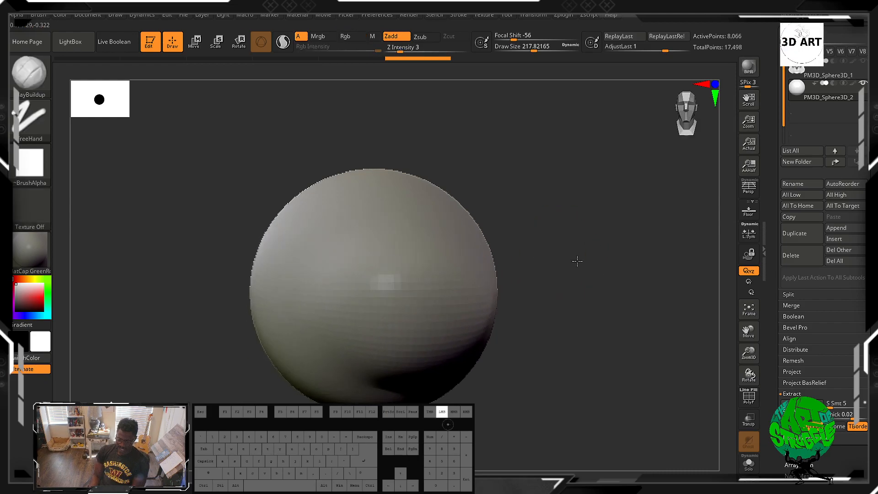
{"action": "mouse_move", "coordinate": [548, 294]}
{"action": "left_mouse_down"}
{"action": "mouse_move", "coordinate": [279, 316]}
{"action": "mouse_move", "coordinate": [333, 353]}
{"action": "mouse_move", "coordinate": [453, 320]}
{"action": "mouse_move", "coordinate": [398, 194]}
{"action": "mouse_move", "coordinate": [334, 196]}
{"action": "mouse_move", "coordinate": [357, 272]}
{"action": "mouse_move", "coordinate": [377, 271]}
{"action": "mouse_move", "coordinate": [316, 298]}
{"action": "mouse_move", "coordinate": [409, 248]}
{"action": "mouse_move", "coordinate": [332, 314]}
{"action": "mouse_move", "coordinate": [316, 362]}
{"action": "mouse_move", "coordinate": [290, 197]}
{"action": "left_mouse_up"}
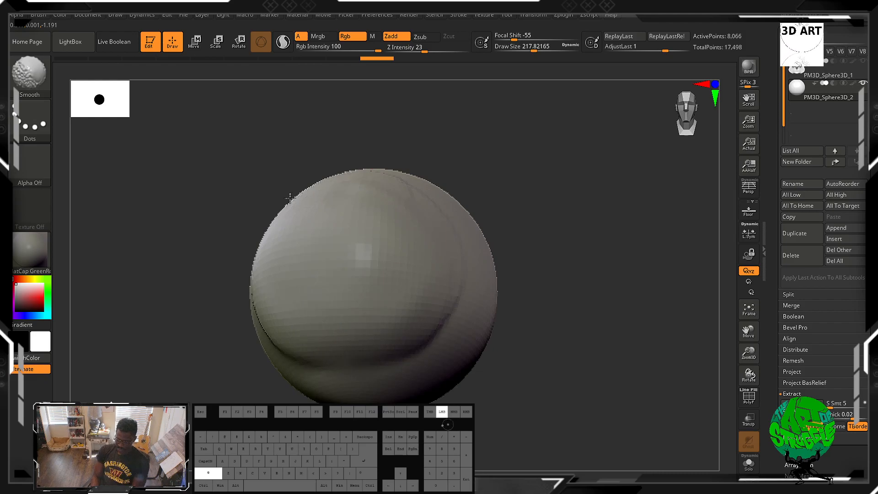
{"action": "left_click_drag", "start_coordinate": [402, 203], "coordinate": [377, 182], "text": "shift"}
{"action": "mouse_move", "coordinate": [526, 213]}
{"action": "left_mouse_down"}
{"action": "mouse_move", "coordinate": [572, 215]}
{"action": "mouse_move", "coordinate": [569, 195]}
{"action": "mouse_move", "coordinate": [487, 264]}
{"action": "left_mouse_up"}
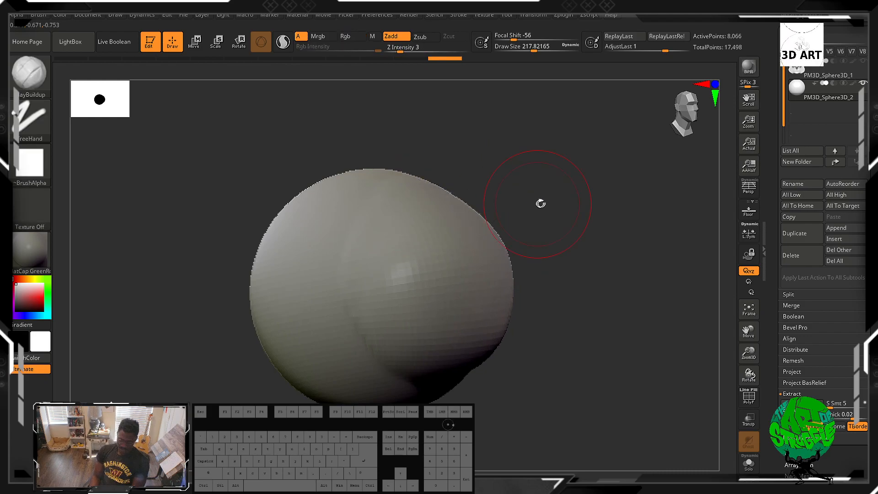
{"action": "mouse_move", "coordinate": [541, 202]}
{"action": "left_mouse_down"}
{"action": "mouse_move", "coordinate": [464, 234]}
{"action": "mouse_move", "coordinate": [486, 223]}
{"action": "left_mouse_up"}
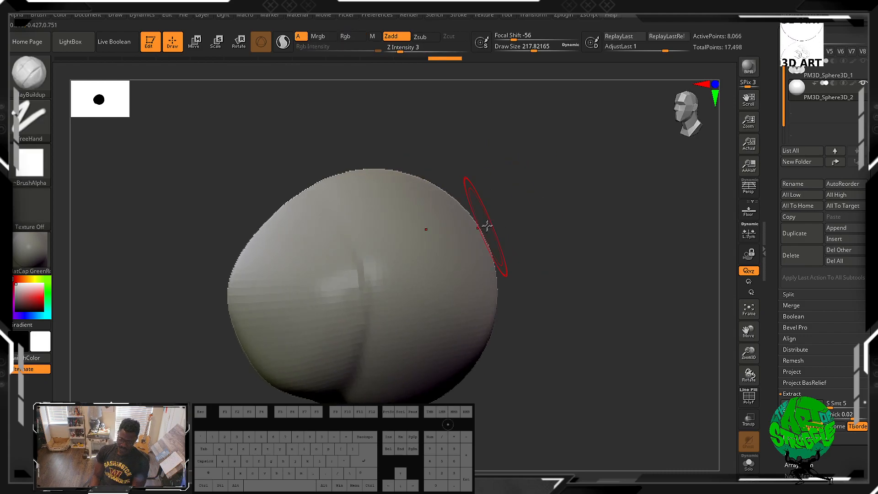
Step: Enlarge the draw size to about 354, switch to the Move brush and pull the top of the sphere up into a peak
{"action": "key", "text": "bracketright"}
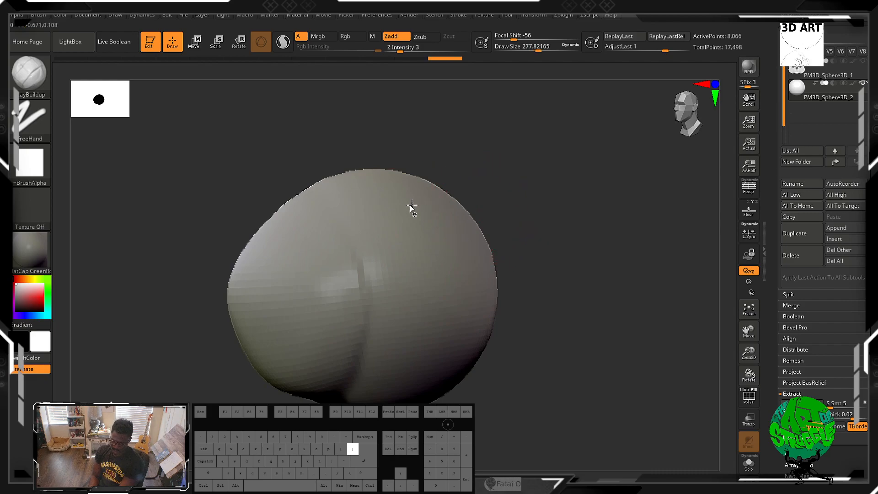
{"action": "key", "text": "bracketright"}
{"action": "key", "text": "bracketright"}
{"action": "key", "text": "bracketright"}
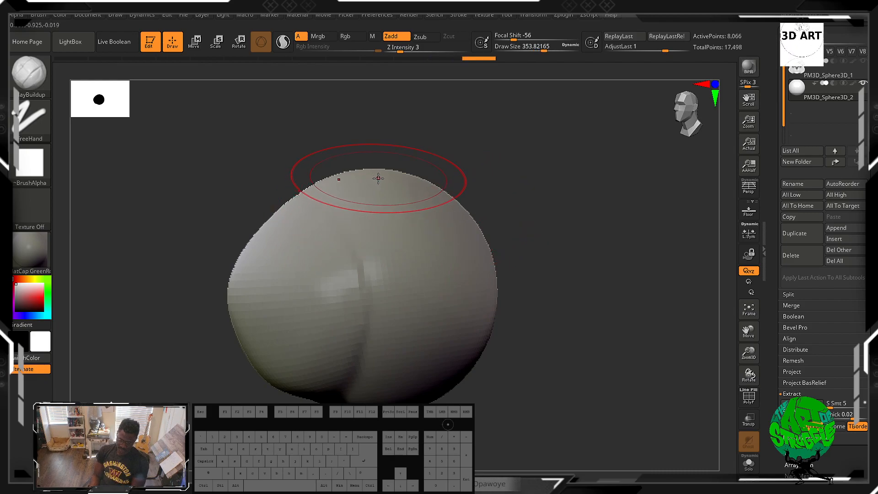
{"action": "key", "text": "b"}
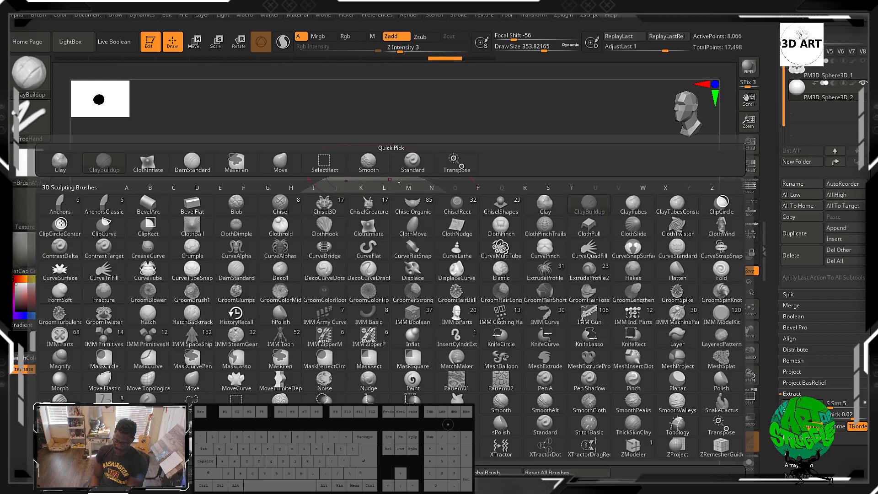
{"action": "key", "text": "m"}
{"action": "key", "text": "v"}
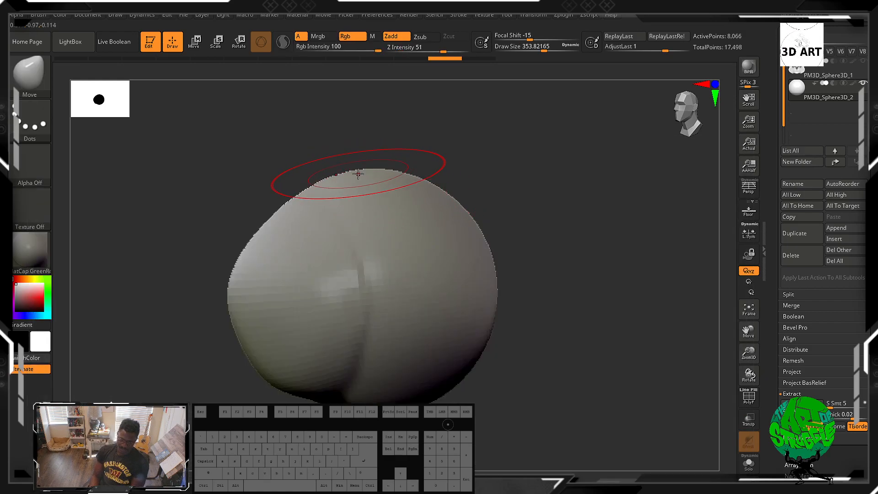
{"action": "mouse_move", "coordinate": [429, 160]}
{"action": "left_mouse_down", "text": "shift"}
{"action": "mouse_move", "coordinate": [373, 173]}
{"action": "mouse_move", "coordinate": [374, 119]}
{"action": "left_mouse_up", "text": "shift"}
{"action": "mouse_move", "coordinate": [450, 211]}
{"action": "left_mouse_down"}
{"action": "mouse_move", "coordinate": [467, 181]}
{"action": "mouse_move", "coordinate": [474, 182]}
{"action": "left_mouse_up"}
{"action": "left_click_drag", "start_coordinate": [469, 223], "coordinate": [501, 227]}
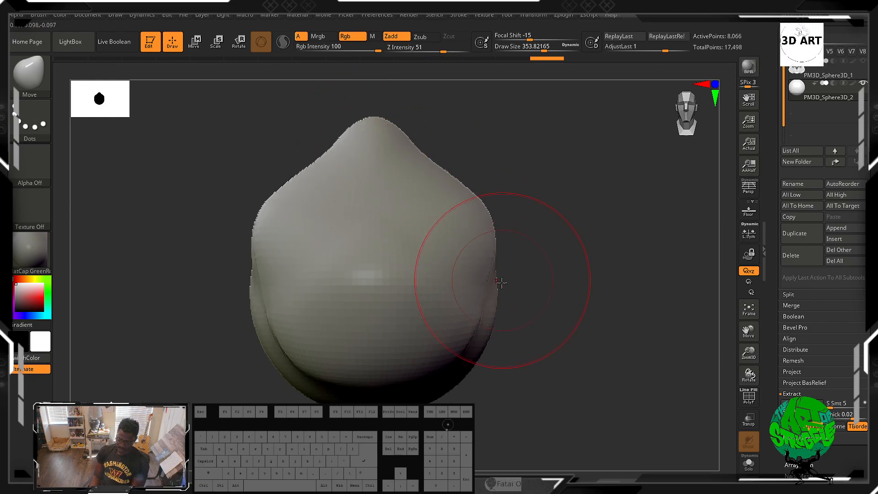
Step: Reshape the lower front and sides of the mouth form with the Move brush, pushing the cheeks and chin outward
{"action": "left_click_drag", "start_coordinate": [558, 348], "coordinate": [551, 276], "text": "alt"}
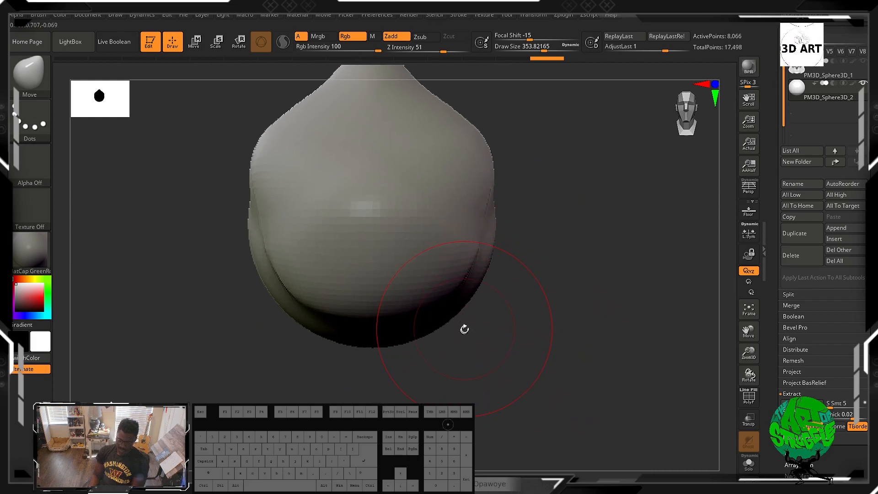
{"action": "mouse_move", "coordinate": [518, 336]}
{"action": "left_mouse_down"}
{"action": "mouse_move", "coordinate": [494, 294]}
{"action": "mouse_move", "coordinate": [459, 324]}
{"action": "left_mouse_up"}
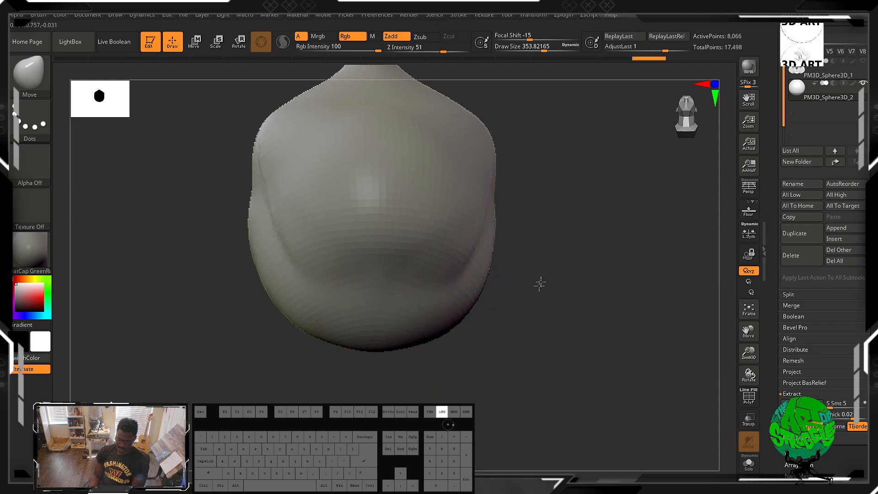
{"action": "left_click_drag", "start_coordinate": [539, 284], "coordinate": [489, 306]}
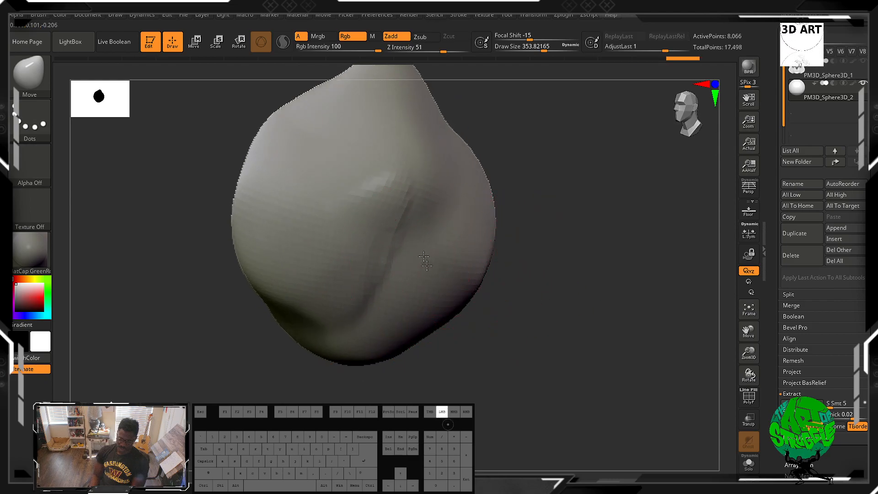
{"action": "left_click_drag", "start_coordinate": [536, 295], "coordinate": [562, 294]}
{"action": "left_click_drag", "start_coordinate": [498, 295], "coordinate": [509, 274], "text": "shift"}
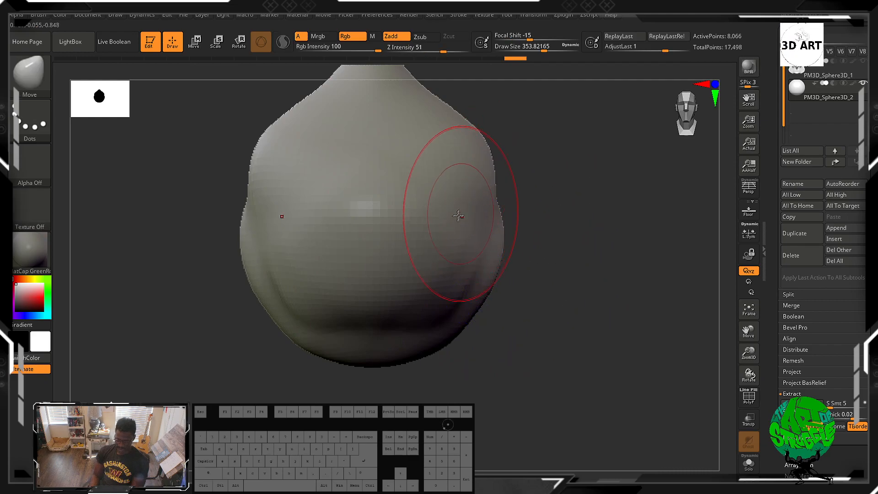
Step: Switch to the ClayBuildup brush and reduce its draw size to about 66
{"action": "key", "text": "b"}
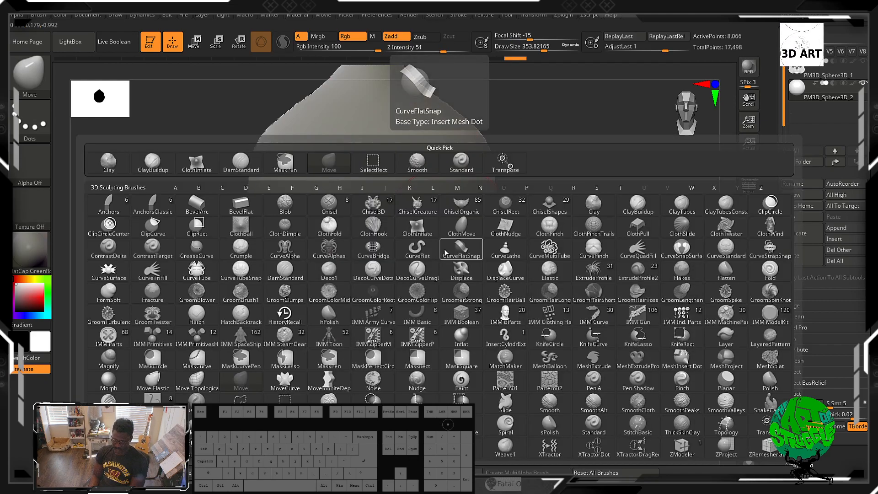
{"action": "key", "text": "c"}
{"action": "key", "text": "b"}
{"action": "key", "text": "bracketleft"}
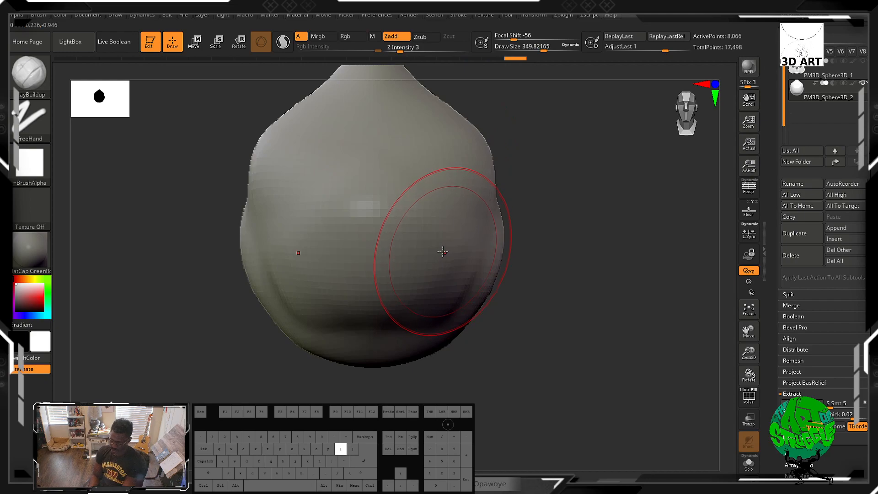
{"action": "key", "text": "bracketleft"}
{"action": "key", "text": "bracketleft"}
{"action": "key", "text": "bracketleft"}
{"action": "key", "text": "bracketleft"}
{"action": "key", "text": "bracketleft"}
{"action": "key", "text": "bracketleft"}
{"action": "key", "text": "bracketleft"}
{"action": "key", "text": "bracketleft"}
{"action": "key", "text": "bracketleft"}
{"action": "key", "text": "bracketleft"}
{"action": "key", "text": "bracketleft"}
{"action": "key", "text": "bracketleft"}
{"action": "key", "text": "bracketleft"}
{"action": "key", "text": "bracketleft"}
{"action": "key", "text": "bracketleft"}
{"action": "key", "text": "bracketleft"}
{"action": "key", "text": "bracketleft"}
{"action": "key", "text": "bracketleft"}
{"action": "key", "text": "bracketleft"}
{"action": "key", "text": "bracketleft"}
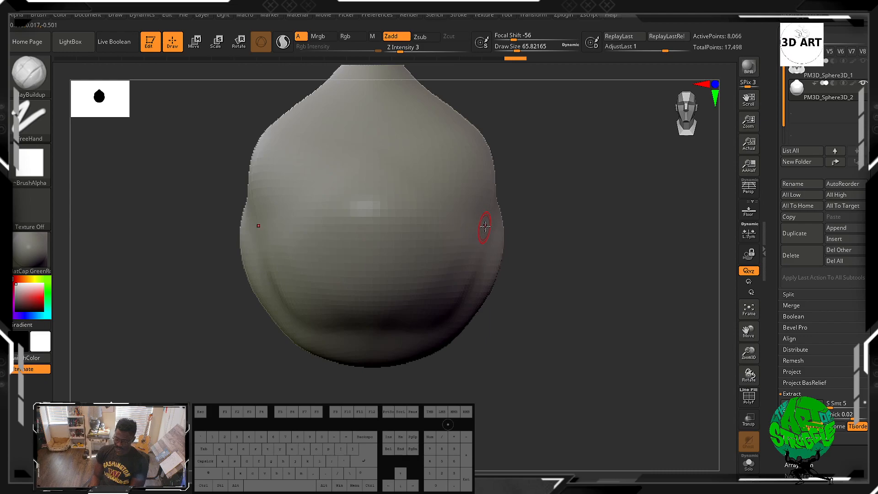
Step: Carve a horizontal mouth line across the front of the form and build up lip ridges above and below it
{"action": "left_click_drag", "start_coordinate": [485, 226], "coordinate": [470, 224]}
{"action": "mouse_move", "coordinate": [418, 203]}
{"action": "left_mouse_down"}
{"action": "mouse_move", "coordinate": [382, 203]}
{"action": "mouse_move", "coordinate": [402, 202]}
{"action": "mouse_move", "coordinate": [383, 210]}
{"action": "mouse_move", "coordinate": [502, 227]}
{"action": "mouse_move", "coordinate": [439, 224]}
{"action": "mouse_move", "coordinate": [474, 242]}
{"action": "mouse_move", "coordinate": [431, 229]}
{"action": "mouse_move", "coordinate": [386, 228]}
{"action": "mouse_move", "coordinate": [410, 229]}
{"action": "left_mouse_up"}
{"action": "key", "text": "alt"}
{"action": "left_click_drag", "start_coordinate": [565, 229], "coordinate": [546, 224]}
{"action": "left_click_drag", "start_coordinate": [364, 219], "coordinate": [371, 224], "text": "alt"}
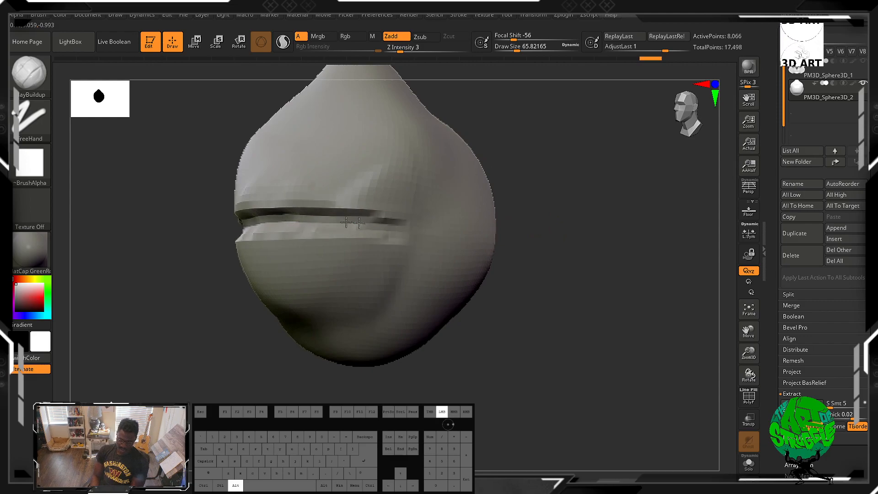
Step: Smooth the lower lip, the middle of the mouth line and the corner of the mouth
{"action": "key", "text": "shift"}
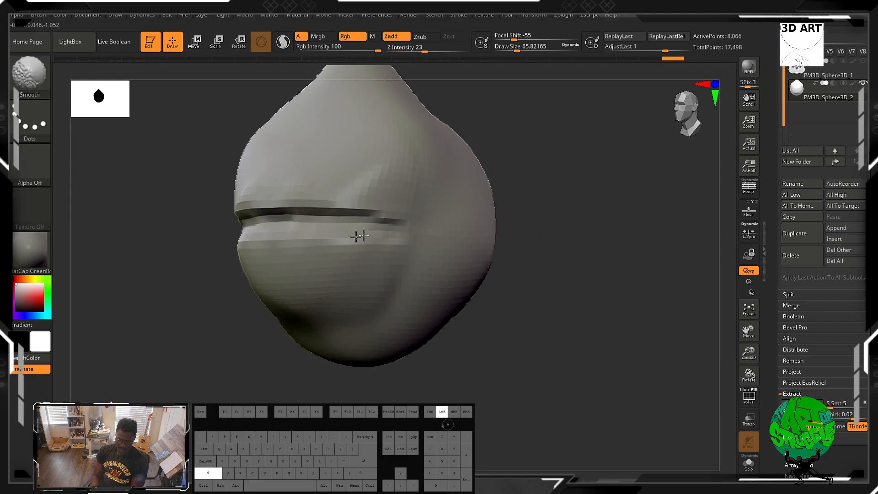
{"action": "left_click_drag", "start_coordinate": [281, 204], "coordinate": [302, 211], "text": "shift"}
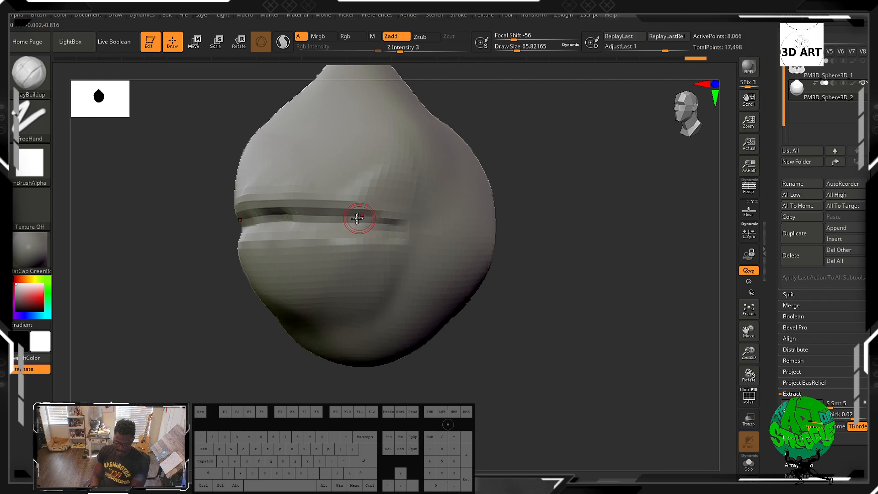
{"action": "mouse_move", "coordinate": [383, 223]}
{"action": "left_mouse_down", "text": "shift"}
{"action": "mouse_move", "coordinate": [390, 231]}
{"action": "mouse_move", "coordinate": [360, 212]}
{"action": "mouse_move", "coordinate": [347, 231]}
{"action": "left_mouse_up", "text": "shift"}
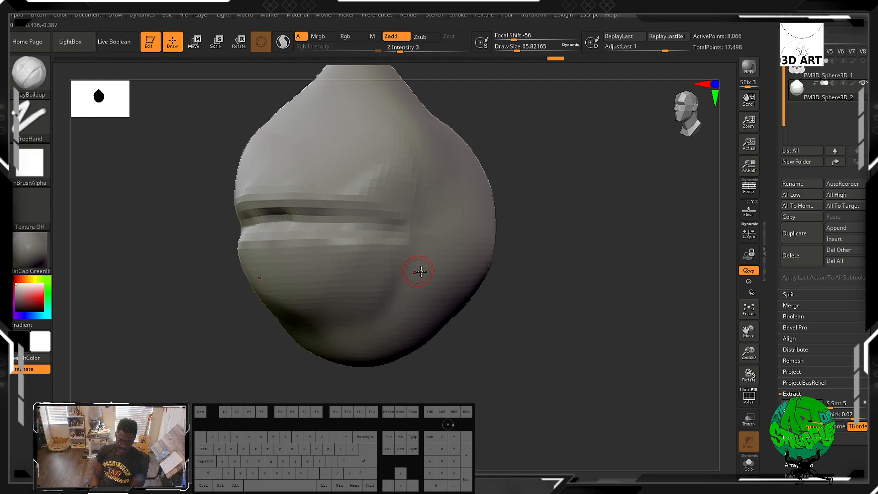
{"action": "key", "text": "shift"}
Step: Build up the upper lip ridge along the mouth line with ClayBuildup at a draw size of about 98
{"action": "key", "text": "alt"}
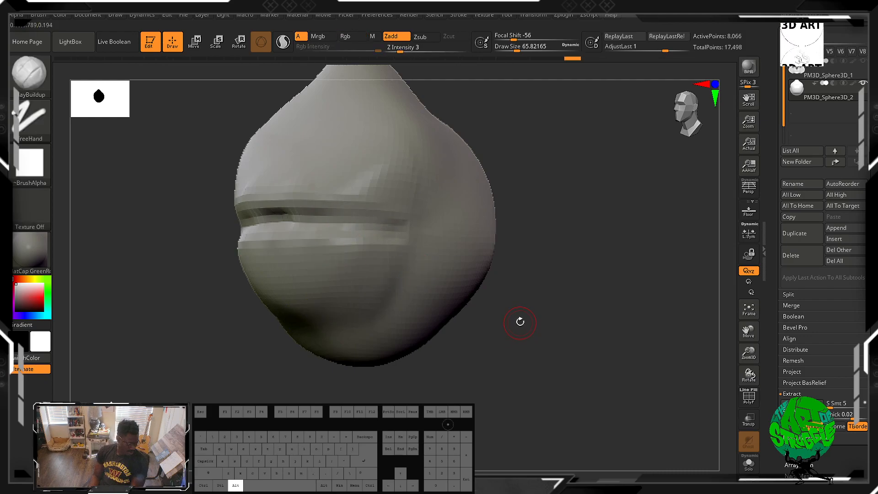
{"action": "left_click_drag", "start_coordinate": [525, 281], "coordinate": [509, 241], "text": "alt"}
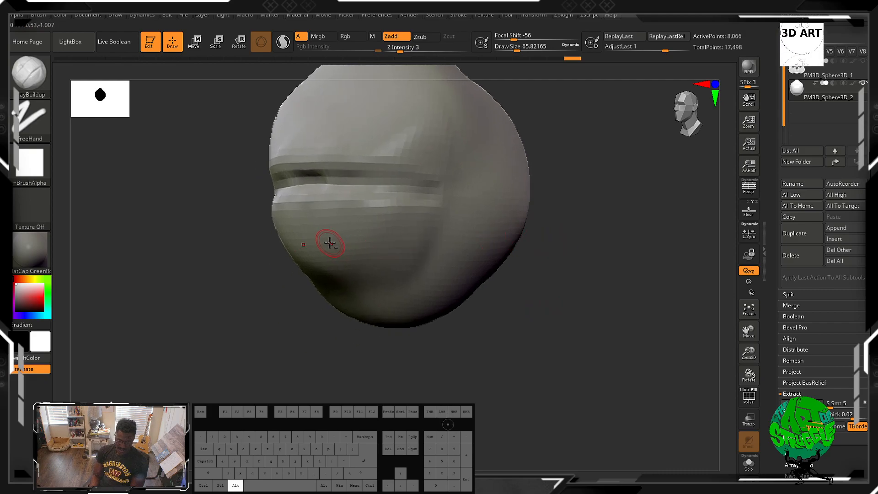
{"action": "mouse_move", "coordinate": [555, 303]}
{"action": "left_mouse_down"}
{"action": "mouse_move", "coordinate": [539, 273]}
{"action": "mouse_move", "coordinate": [485, 301]}
{"action": "mouse_move", "coordinate": [533, 271]}
{"action": "mouse_move", "coordinate": [548, 317]}
{"action": "mouse_move", "coordinate": [574, 247]}
{"action": "mouse_move", "coordinate": [533, 272]}
{"action": "mouse_move", "coordinate": [564, 269]}
{"action": "left_mouse_up"}
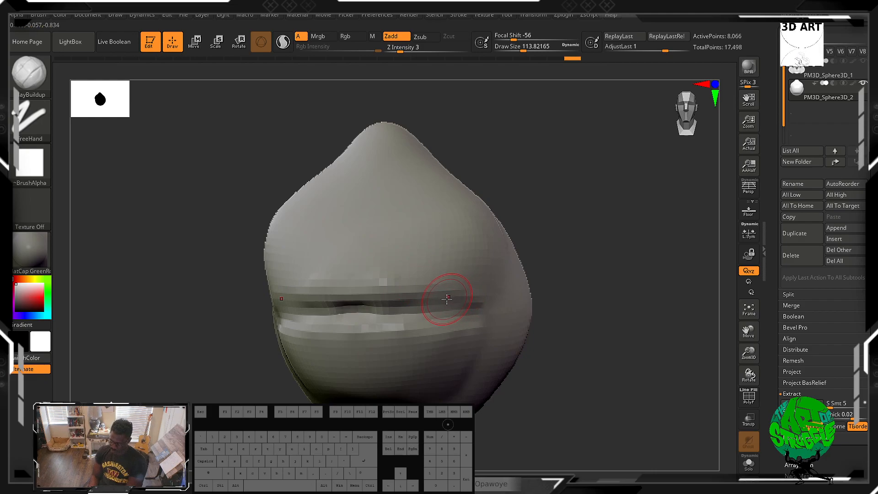
{"action": "key", "text": "bracketleft"}
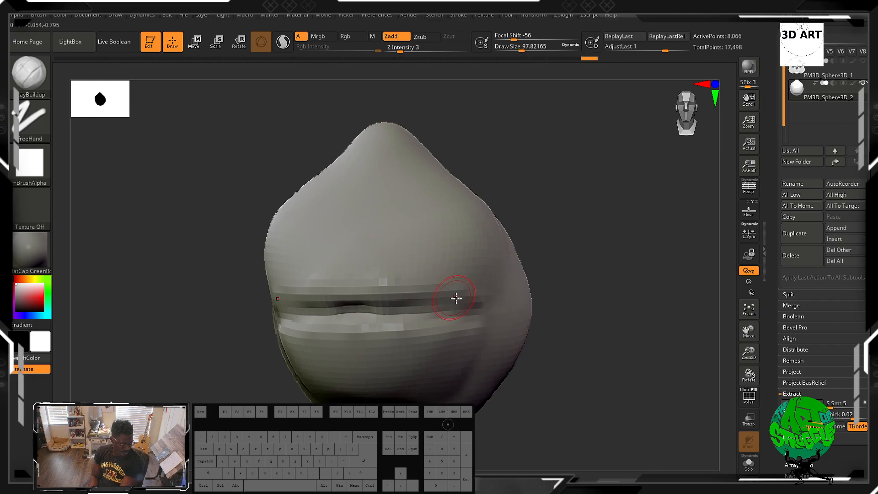
{"action": "mouse_move", "coordinate": [424, 298]}
{"action": "left_mouse_down"}
{"action": "mouse_move", "coordinate": [385, 285]}
{"action": "mouse_move", "coordinate": [405, 291]}
{"action": "left_mouse_up"}
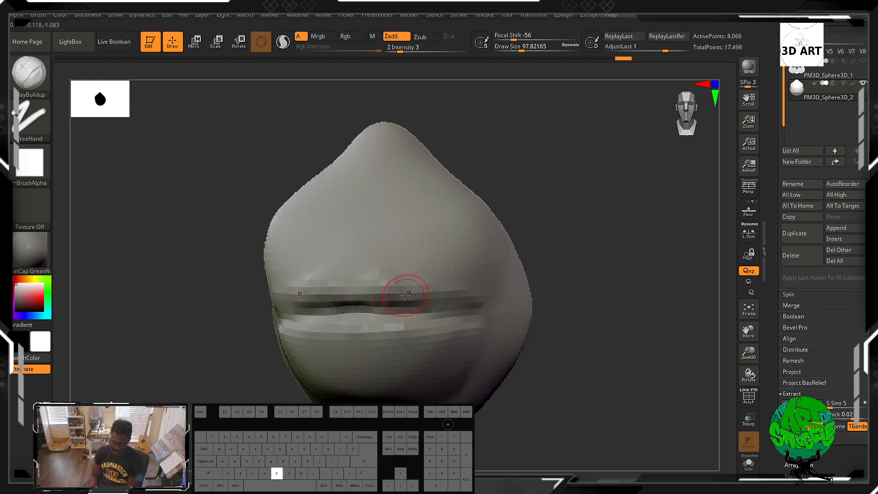
Step: Use the Move brush at a draw size of about 138 to shape the upper lip into a cupid's bow and lower the mouth corners
{"action": "key", "text": "b"}
{"action": "key", "text": "m"}
{"action": "key", "text": "v"}
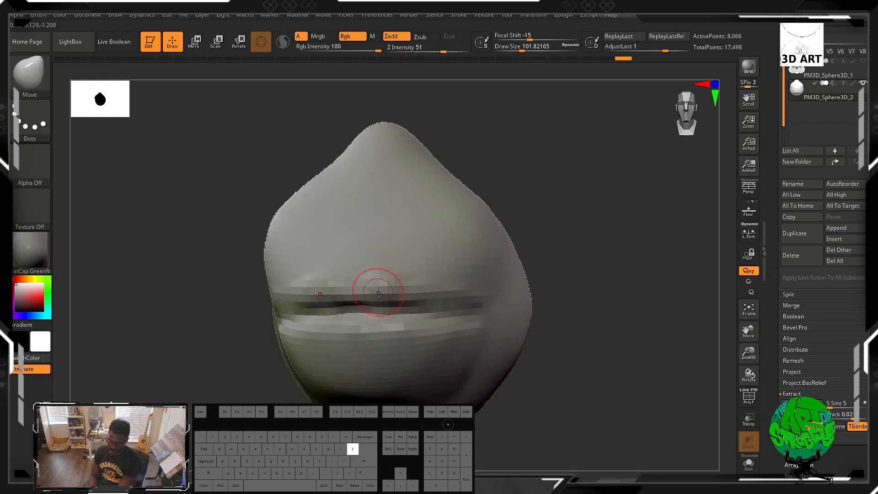
{"action": "mouse_move", "coordinate": [375, 279]}
{"action": "left_mouse_down"}
{"action": "mouse_move", "coordinate": [375, 270]}
{"action": "mouse_move", "coordinate": [413, 273]}
{"action": "left_mouse_up"}
{"action": "mouse_move", "coordinate": [415, 290]}
{"action": "left_mouse_down"}
{"action": "mouse_move", "coordinate": [426, 293]}
{"action": "mouse_move", "coordinate": [412, 283]}
{"action": "left_mouse_up"}
{"action": "left_click_drag", "start_coordinate": [411, 282], "coordinate": [409, 279]}
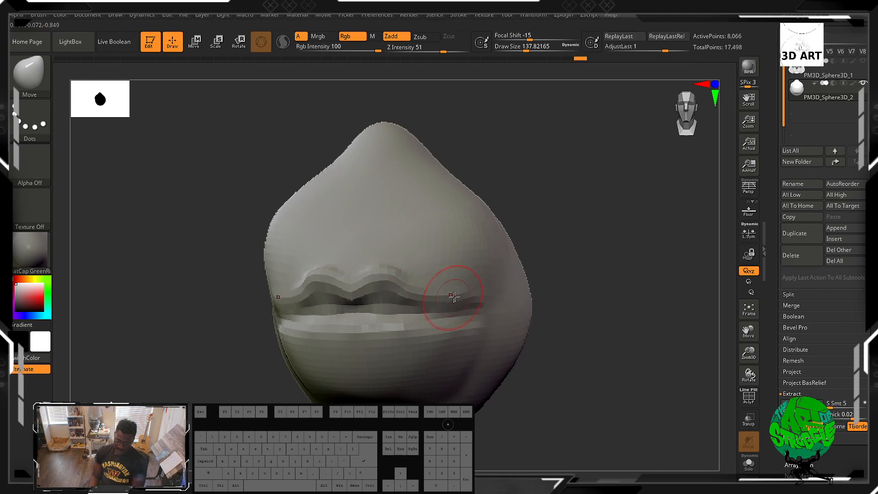
{"action": "left_click_drag", "start_coordinate": [464, 288], "coordinate": [463, 301]}
{"action": "mouse_move", "coordinate": [444, 302]}
{"action": "left_mouse_down", "text": "shift"}
{"action": "mouse_move", "coordinate": [429, 300]}
{"action": "mouse_move", "coordinate": [463, 303]}
{"action": "left_mouse_up", "text": "shift"}
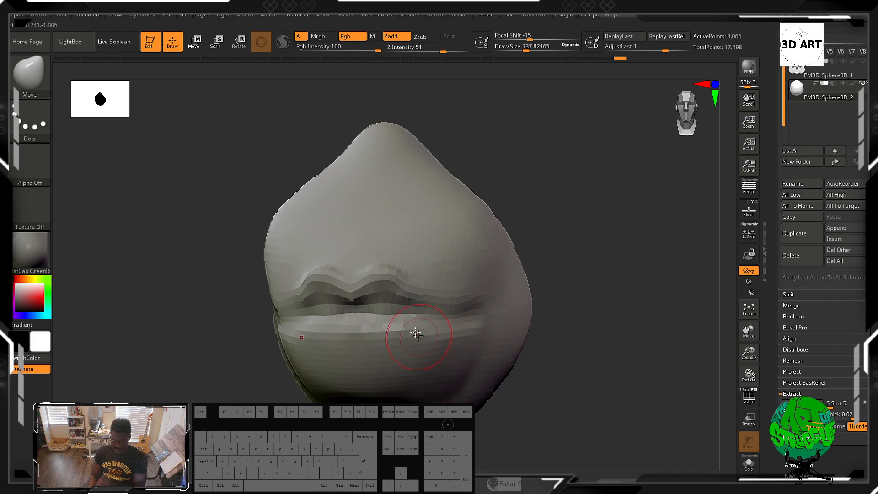
Step: Reshape the lower lip with the Move brush from the front and side, giving it a fuller, protruding profile
{"action": "left_click_drag", "start_coordinate": [386, 328], "coordinate": [383, 338]}
{"action": "left_click_drag", "start_coordinate": [558, 315], "coordinate": [499, 309]}
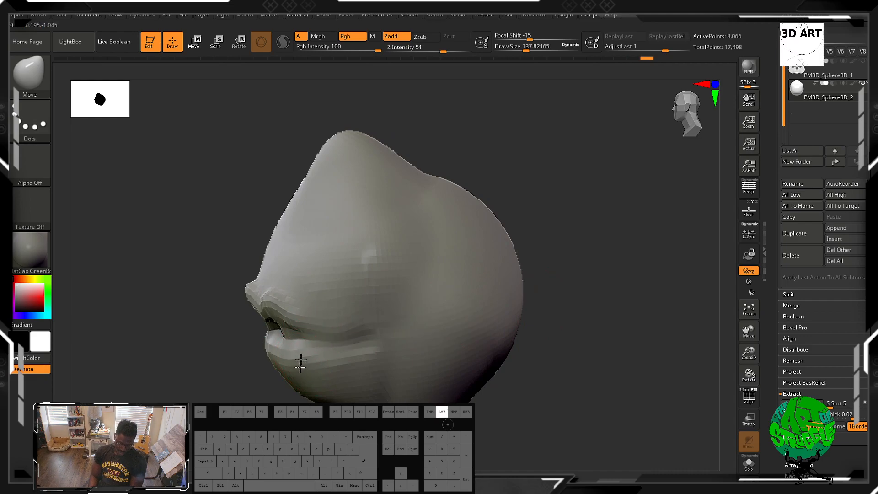
{"action": "left_click_drag", "start_coordinate": [300, 363], "coordinate": [290, 366]}
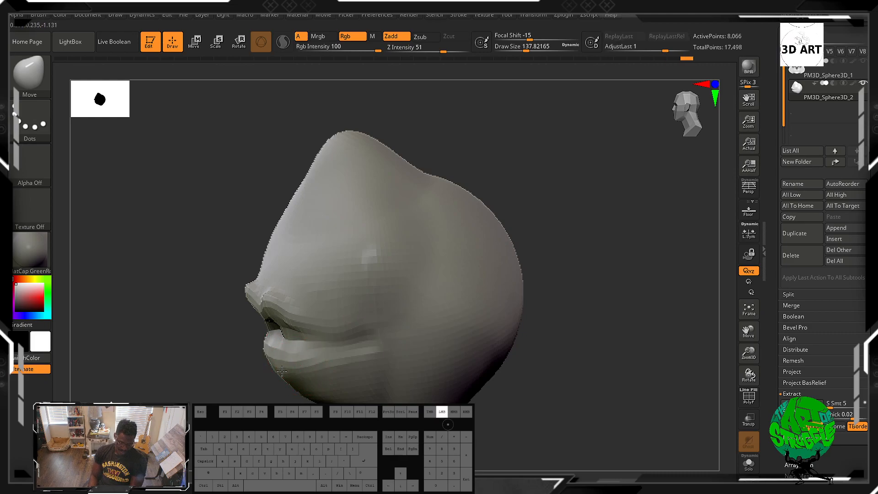
{"action": "left_click_drag", "start_coordinate": [282, 370], "coordinate": [350, 351]}
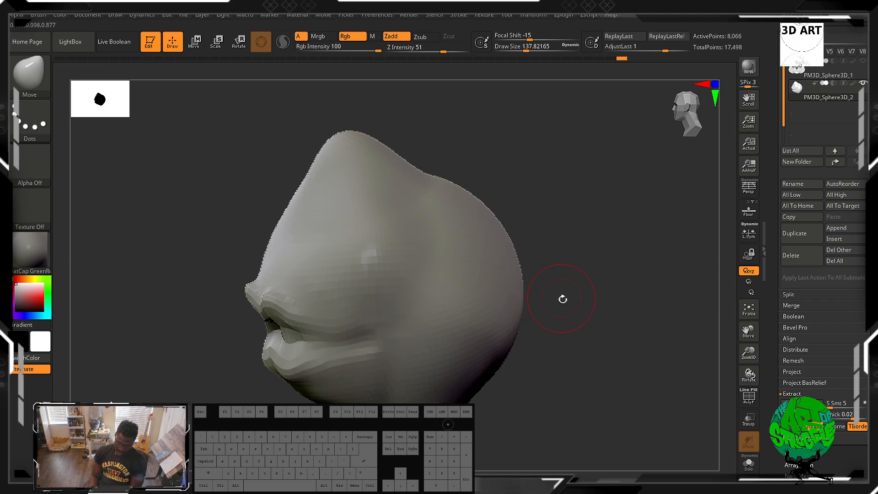
{"action": "left_click_drag", "start_coordinate": [562, 297], "coordinate": [553, 310]}
{"action": "left_click", "coordinate": [435, 362]}
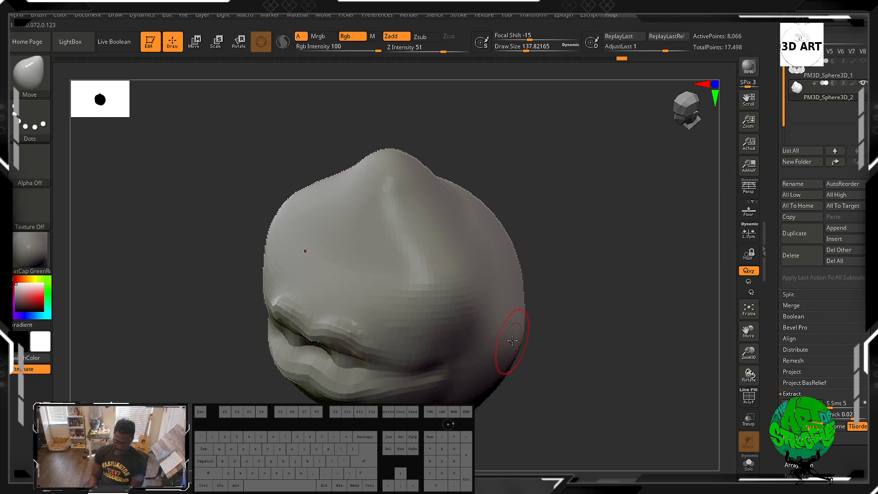
Step: Refine the upper lip's outer curve and smooth the area along its upper edge
{"action": "left_click_drag", "start_coordinate": [590, 327], "coordinate": [609, 284], "text": "shift"}
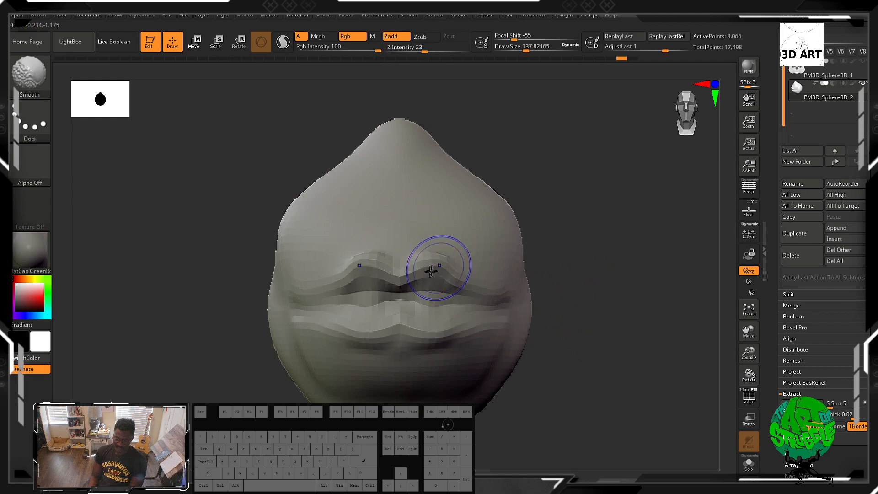
{"action": "left_click_drag", "start_coordinate": [451, 274], "coordinate": [459, 278]}
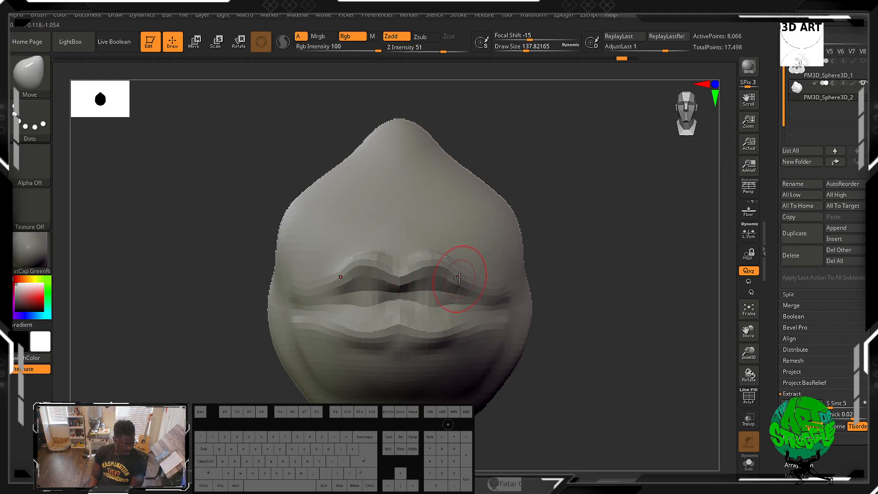
{"action": "key", "text": "shift"}
{"action": "mouse_move", "coordinate": [436, 253]}
{"action": "left_mouse_down", "text": "shift"}
{"action": "mouse_move", "coordinate": [402, 254]}
{"action": "mouse_move", "coordinate": [457, 241]}
{"action": "mouse_move", "coordinate": [474, 261]}
{"action": "mouse_move", "coordinate": [517, 263]}
{"action": "left_mouse_up", "text": "shift"}
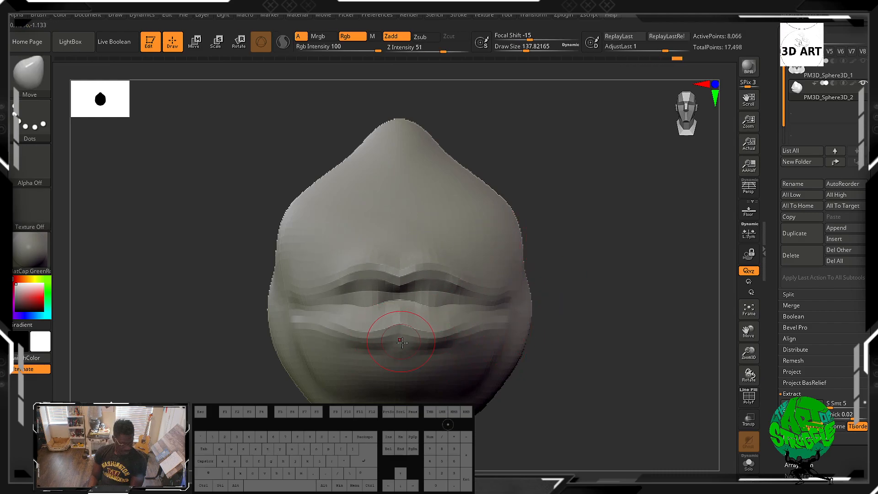
Step: Adjust and smooth the middle of the lower lip's underside, and soften the surface above the mouth corner
{"action": "left_click_drag", "start_coordinate": [401, 341], "coordinate": [415, 324]}
{"action": "mouse_move", "coordinate": [402, 340]}
{"action": "left_mouse_down", "text": "shift"}
{"action": "mouse_move", "coordinate": [406, 347]}
{"action": "mouse_move", "coordinate": [441, 327]}
{"action": "mouse_move", "coordinate": [424, 319]}
{"action": "left_mouse_up", "text": "shift"}
{"action": "mouse_move", "coordinate": [565, 307]}
{"action": "left_mouse_down"}
{"action": "mouse_move", "coordinate": [591, 320]}
{"action": "mouse_move", "coordinate": [505, 326]}
{"action": "mouse_move", "coordinate": [547, 319]}
{"action": "mouse_move", "coordinate": [526, 313]}
{"action": "mouse_move", "coordinate": [545, 310]}
{"action": "mouse_move", "coordinate": [446, 240]}
{"action": "left_mouse_up"}
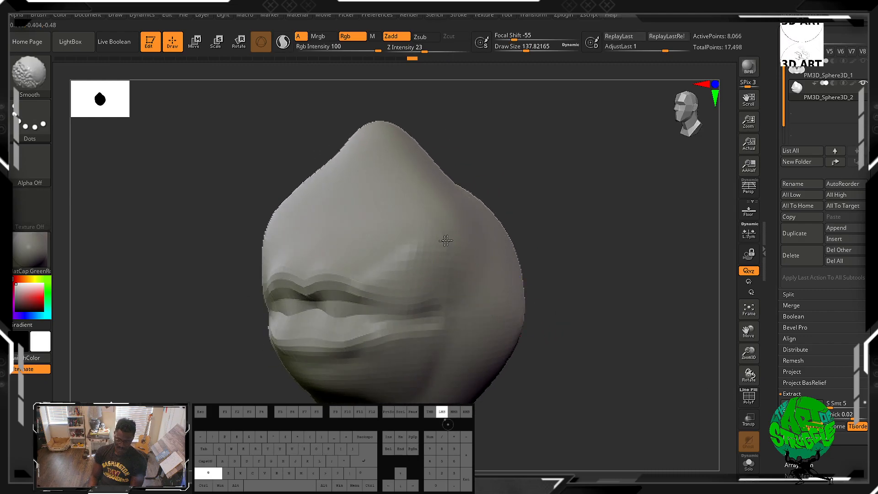
{"action": "left_click_drag", "start_coordinate": [434, 274], "coordinate": [392, 254], "text": "shift"}
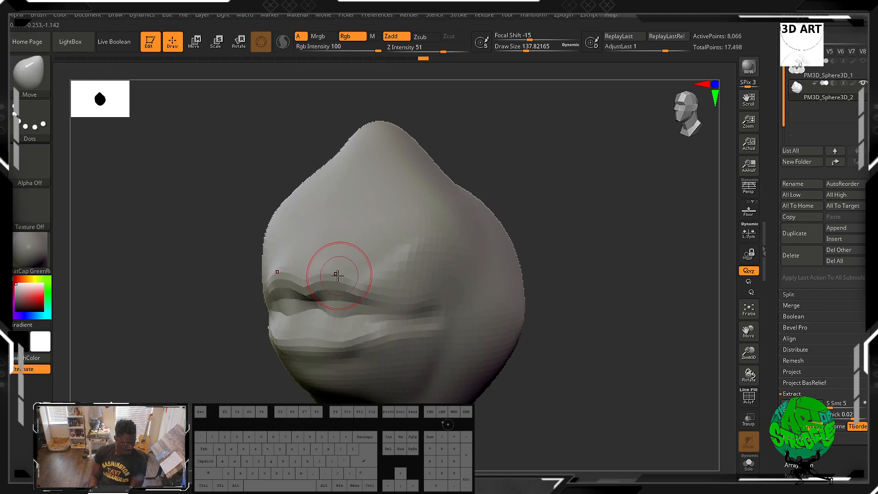
Step: Switch to ClayBuildup and build up vertical philtrum ridges between the upper lip and the nose area
{"action": "left_click_drag", "start_coordinate": [190, 307], "coordinate": [274, 300]}
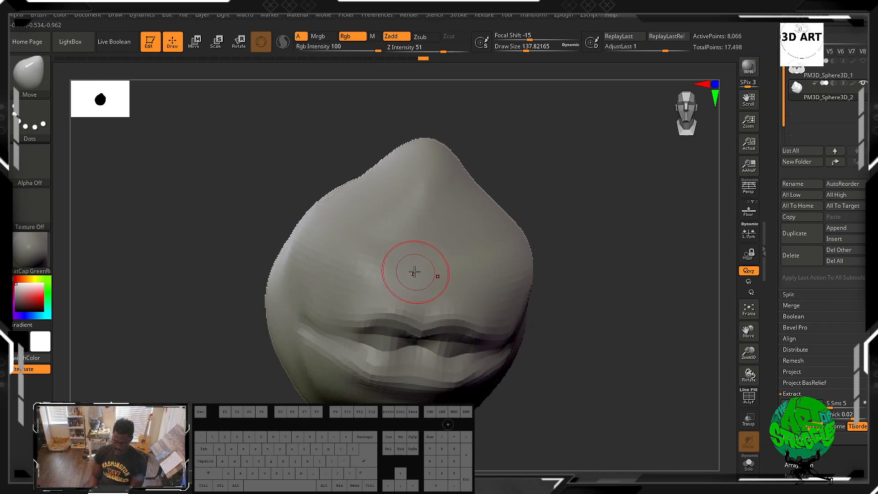
{"action": "key", "text": "b"}
{"action": "key", "text": "c"}
{"action": "key", "text": "b"}
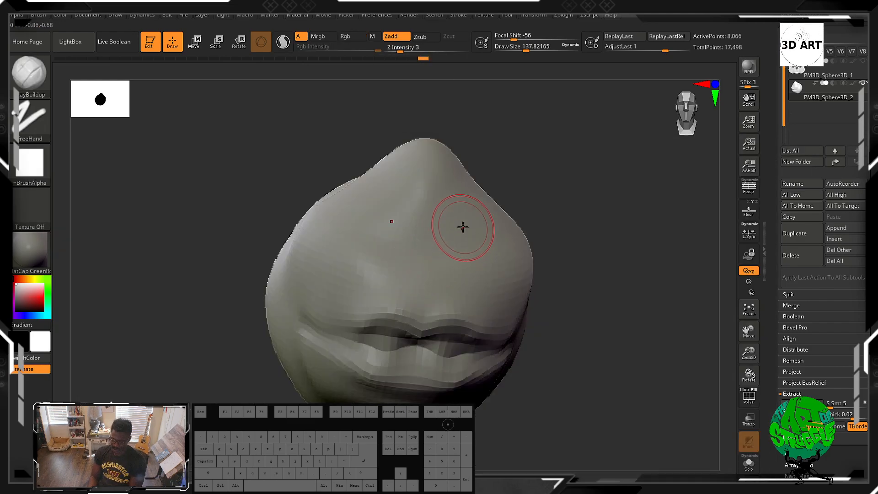
{"action": "mouse_move", "coordinate": [465, 260]}
{"action": "left_mouse_down"}
{"action": "mouse_move", "coordinate": [470, 280]}
{"action": "mouse_move", "coordinate": [456, 231]}
{"action": "mouse_move", "coordinate": [462, 241]}
{"action": "mouse_move", "coordinate": [464, 214]}
{"action": "mouse_move", "coordinate": [463, 295]}
{"action": "left_mouse_up"}
{"action": "left_click_drag", "start_coordinate": [462, 238], "coordinate": [472, 303]}
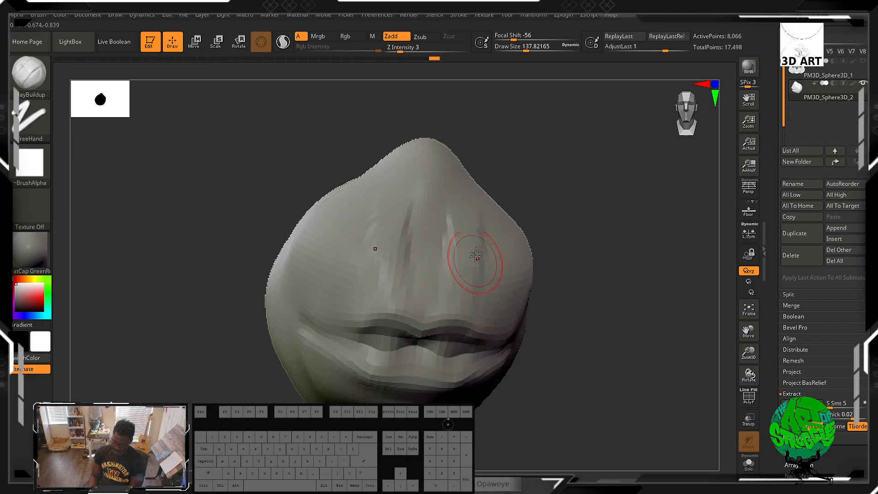
Step: Build up a rough nose base above the philtrum, with side wings and a rounded tip
{"action": "mouse_move", "coordinate": [472, 251]}
{"action": "left_mouse_down"}
{"action": "mouse_move", "coordinate": [454, 231]}
{"action": "mouse_move", "coordinate": [451, 183]}
{"action": "mouse_move", "coordinate": [446, 196]}
{"action": "mouse_move", "coordinate": [473, 199]}
{"action": "left_mouse_up"}
{"action": "mouse_move", "coordinate": [421, 173]}
{"action": "left_mouse_down"}
{"action": "mouse_move", "coordinate": [426, 184]}
{"action": "mouse_move", "coordinate": [450, 171]}
{"action": "mouse_move", "coordinate": [431, 167]}
{"action": "mouse_move", "coordinate": [383, 181]}
{"action": "left_mouse_up"}
{"action": "mouse_move", "coordinate": [384, 174]}
{"action": "left_mouse_down"}
{"action": "mouse_move", "coordinate": [349, 183]}
{"action": "mouse_move", "coordinate": [369, 170]}
{"action": "mouse_move", "coordinate": [358, 187]}
{"action": "mouse_move", "coordinate": [387, 182]}
{"action": "left_mouse_up"}
{"action": "left_click_drag", "start_coordinate": [423, 150], "coordinate": [436, 136]}
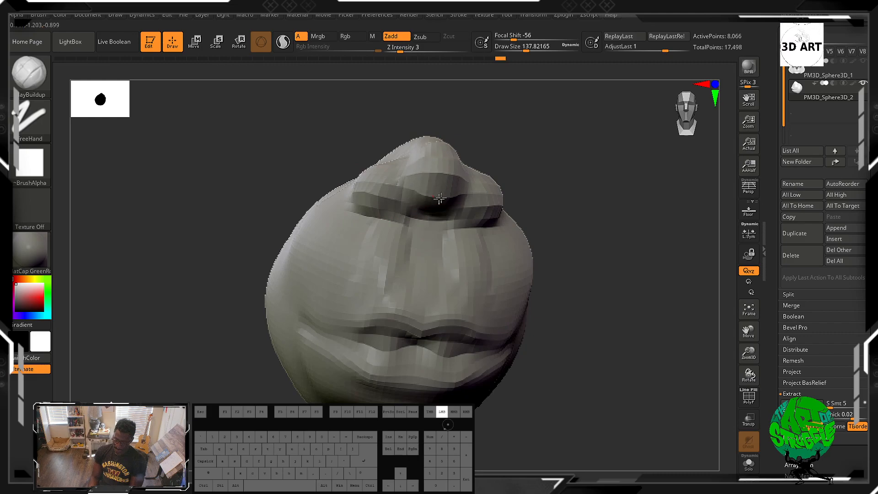
{"action": "left_click_drag", "start_coordinate": [452, 165], "coordinate": [450, 172]}
{"action": "left_click_drag", "start_coordinate": [440, 167], "coordinate": [440, 179], "text": "shift"}
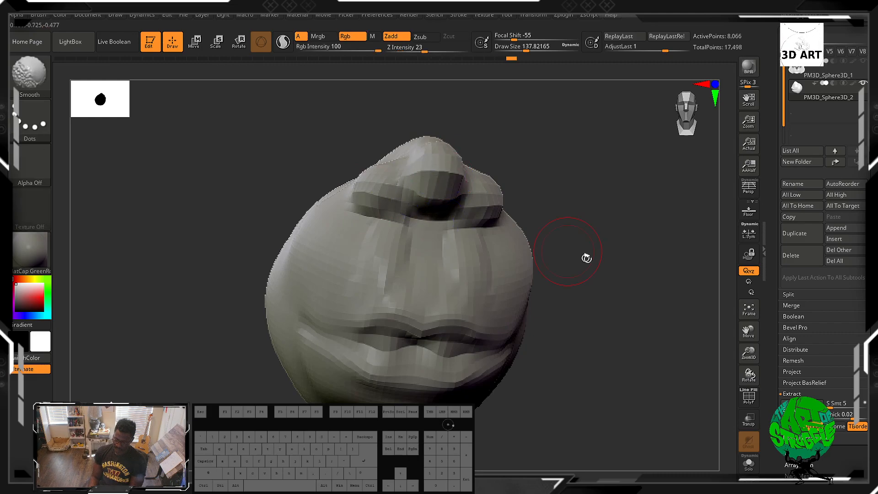
Step: Carve nostrils under the nose wings and build up the columella between them at a draw size of about 110
{"action": "mouse_move", "coordinate": [635, 256]}
{"action": "left_mouse_down"}
{"action": "mouse_move", "coordinate": [616, 199]}
{"action": "mouse_move", "coordinate": [625, 194]}
{"action": "left_mouse_up"}
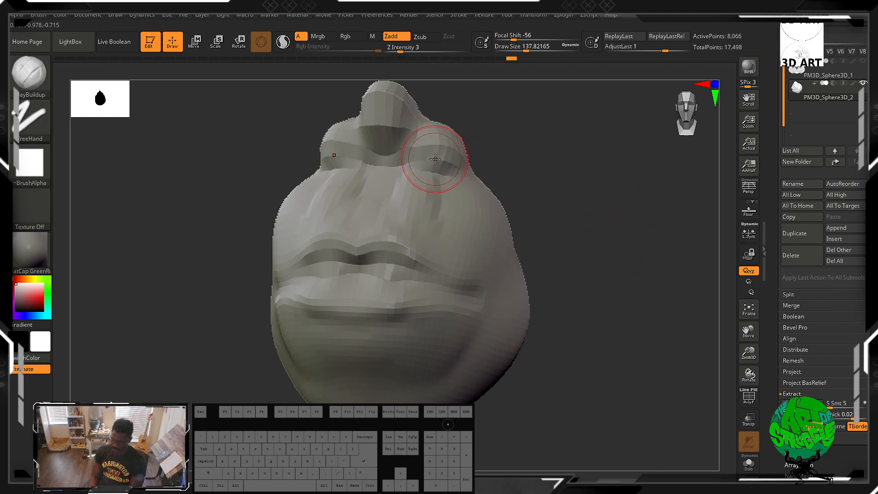
{"action": "key", "text": "["}
{"action": "left_click_drag", "start_coordinate": [433, 158], "coordinate": [429, 160]}
{"action": "left_click_drag", "start_coordinate": [429, 160], "coordinate": [437, 165], "text": "alt"}
{"action": "left_click_drag", "start_coordinate": [437, 165], "coordinate": [448, 167], "text": "alt"}
{"action": "mouse_move", "coordinate": [382, 152]}
{"action": "left_mouse_down"}
{"action": "mouse_move", "coordinate": [381, 172]}
{"action": "mouse_move", "coordinate": [380, 141]}
{"action": "left_mouse_up"}
{"action": "left_click_drag", "start_coordinate": [380, 132], "coordinate": [380, 166]}
{"action": "mouse_move", "coordinate": [376, 183]}
{"action": "left_mouse_down"}
{"action": "mouse_move", "coordinate": [363, 195]}
{"action": "mouse_move", "coordinate": [372, 185]}
{"action": "left_mouse_up"}
{"action": "left_click_drag", "start_coordinate": [364, 216], "coordinate": [366, 216], "text": "alt"}
{"action": "mouse_move", "coordinate": [375, 179]}
{"action": "left_mouse_down", "text": "alt"}
{"action": "mouse_move", "coordinate": [358, 222]}
{"action": "mouse_move", "coordinate": [368, 216]}
{"action": "left_mouse_up", "text": "alt"}
{"action": "mouse_move", "coordinate": [435, 167]}
{"action": "left_mouse_down", "text": "alt"}
{"action": "mouse_move", "coordinate": [445, 165]}
{"action": "mouse_move", "coordinate": [419, 166]}
{"action": "left_mouse_up", "text": "alt"}
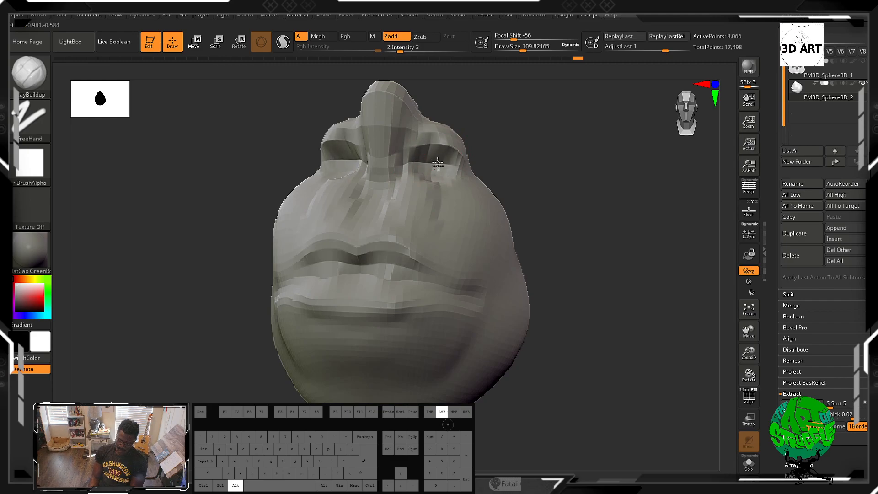
Step: Add clay from the nostril wings toward the mouth corners and smooth the area between nose and upper lip
{"action": "left_click_drag", "start_coordinate": [516, 145], "coordinate": [522, 172]}
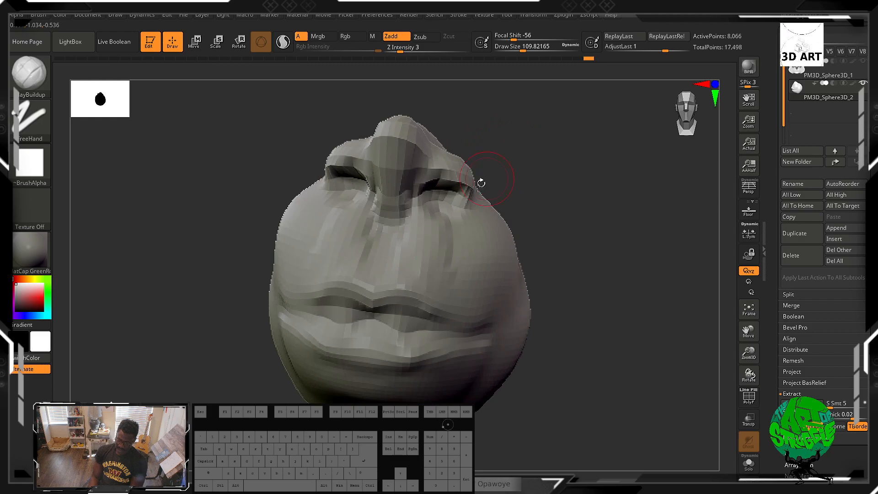
{"action": "mouse_move", "coordinate": [430, 214]}
{"action": "left_mouse_down"}
{"action": "mouse_move", "coordinate": [434, 207]}
{"action": "mouse_move", "coordinate": [431, 278]}
{"action": "mouse_move", "coordinate": [446, 294]}
{"action": "left_mouse_up"}
{"action": "key", "text": "shift"}
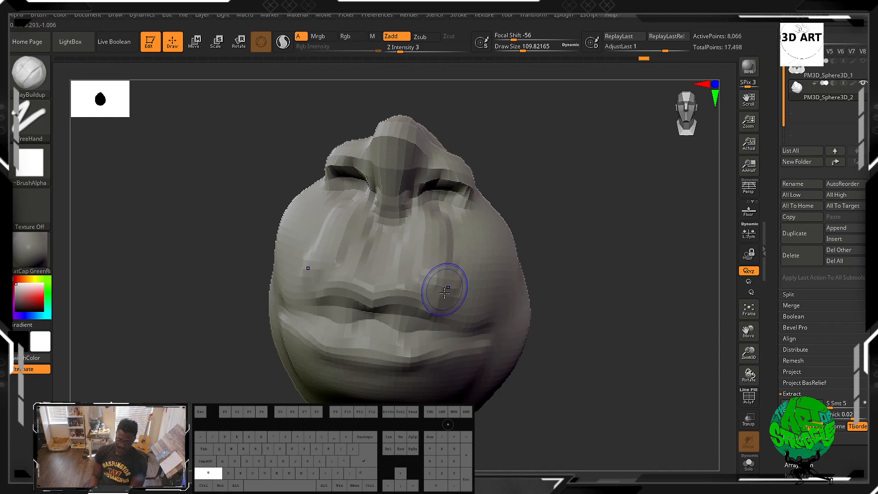
{"action": "mouse_move", "coordinate": [438, 247]}
{"action": "left_mouse_down", "text": "shift"}
{"action": "mouse_move", "coordinate": [435, 230]}
{"action": "mouse_move", "coordinate": [414, 259]}
{"action": "mouse_move", "coordinate": [457, 233]}
{"action": "mouse_move", "coordinate": [489, 271]}
{"action": "left_mouse_up", "text": "shift"}
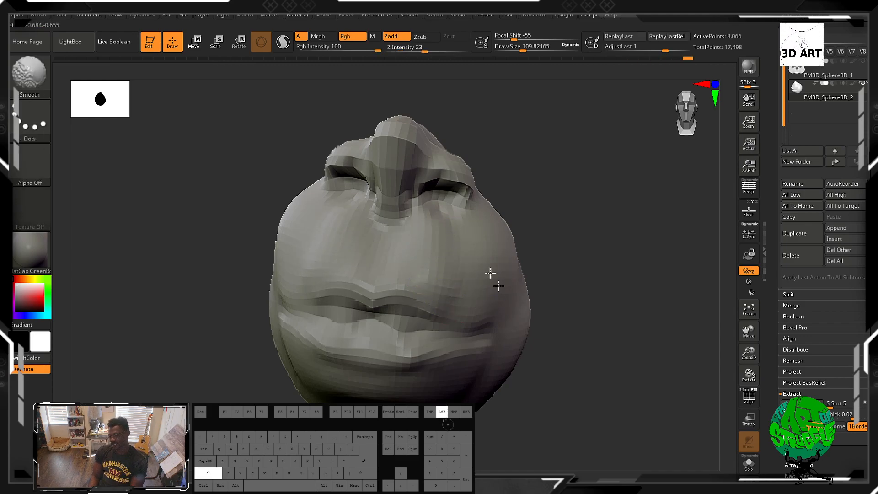
Step: Open the ZRemesher geometry settings and display the polyframe to examine the mesh topology around the nose and mouth
{"action": "mouse_move", "coordinate": [594, 228]}
{"action": "left_mouse_down"}
{"action": "mouse_move", "coordinate": [535, 227]}
{"action": "mouse_move", "coordinate": [575, 228]}
{"action": "mouse_move", "coordinate": [597, 201]}
{"action": "mouse_move", "coordinate": [566, 192]}
{"action": "mouse_move", "coordinate": [581, 212]}
{"action": "mouse_move", "coordinate": [526, 243]}
{"action": "mouse_move", "coordinate": [564, 231]}
{"action": "mouse_move", "coordinate": [553, 249]}
{"action": "mouse_move", "coordinate": [598, 198]}
{"action": "mouse_move", "coordinate": [568, 225]}
{"action": "mouse_move", "coordinate": [526, 209]}
{"action": "mouse_move", "coordinate": [564, 214]}
{"action": "mouse_move", "coordinate": [562, 206]}
{"action": "mouse_move", "coordinate": [567, 238]}
{"action": "mouse_move", "coordinate": [580, 229]}
{"action": "mouse_move", "coordinate": [559, 244]}
{"action": "mouse_move", "coordinate": [598, 251]}
{"action": "mouse_move", "coordinate": [597, 227]}
{"action": "mouse_move", "coordinate": [579, 220]}
{"action": "mouse_move", "coordinate": [591, 249]}
{"action": "mouse_move", "coordinate": [587, 178]}
{"action": "left_mouse_up"}
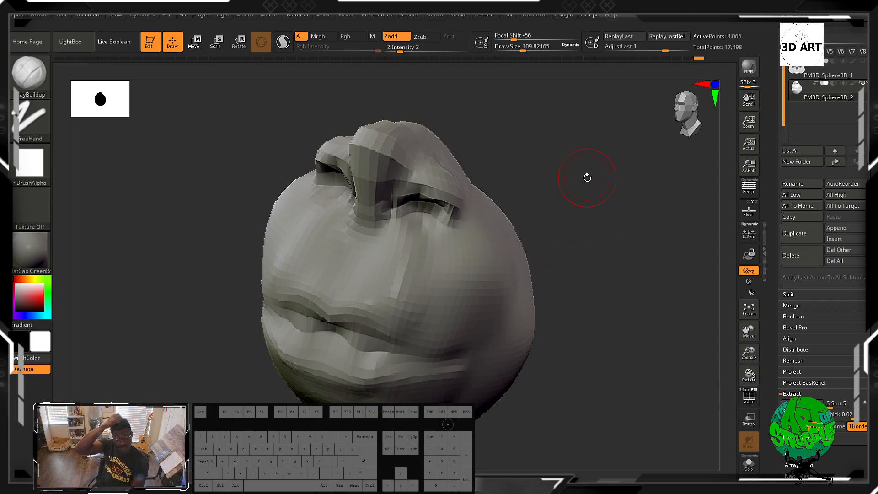
{"action": "mouse_move", "coordinate": [611, 334]}
{"action": "left_mouse_down"}
{"action": "mouse_move", "coordinate": [613, 305]}
{"action": "mouse_move", "coordinate": [600, 302]}
{"action": "left_mouse_up"}
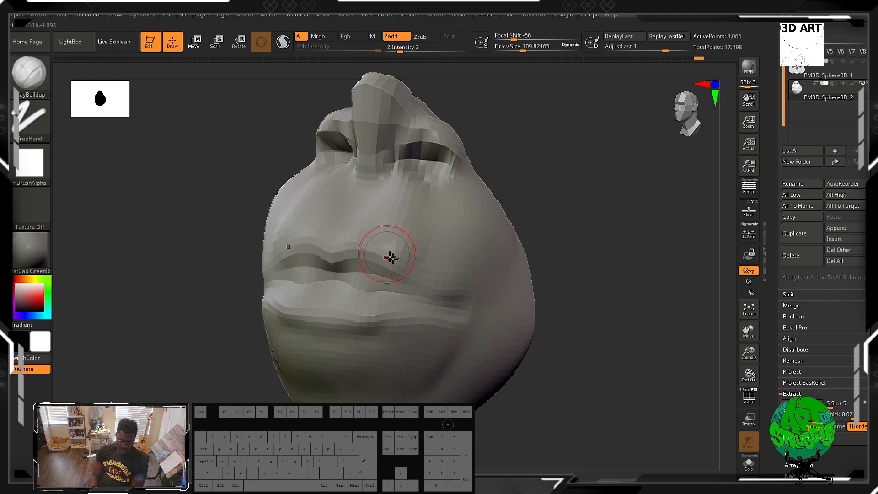
{"action": "left_click_drag", "start_coordinate": [593, 303], "coordinate": [583, 301]}
{"action": "scroll", "coordinate": [786, 320], "scroll_direction": "down", "scroll_amount": 5}
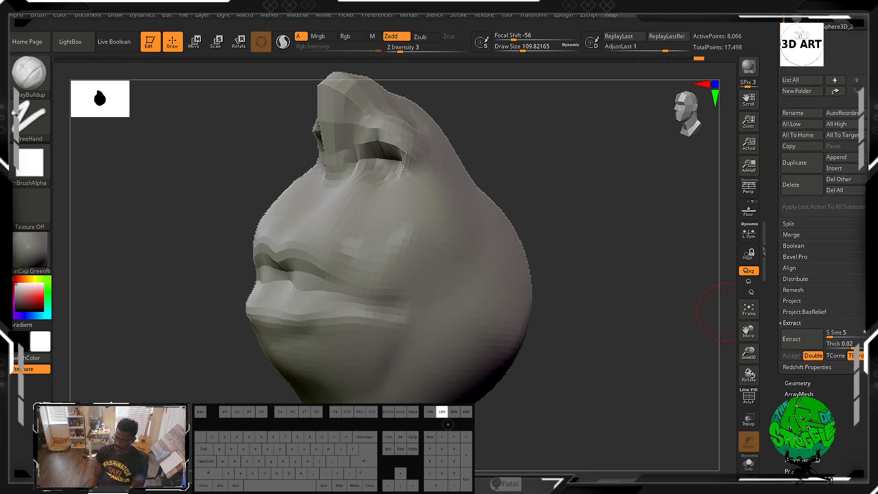
{"action": "left_click", "coordinate": [797, 319]}
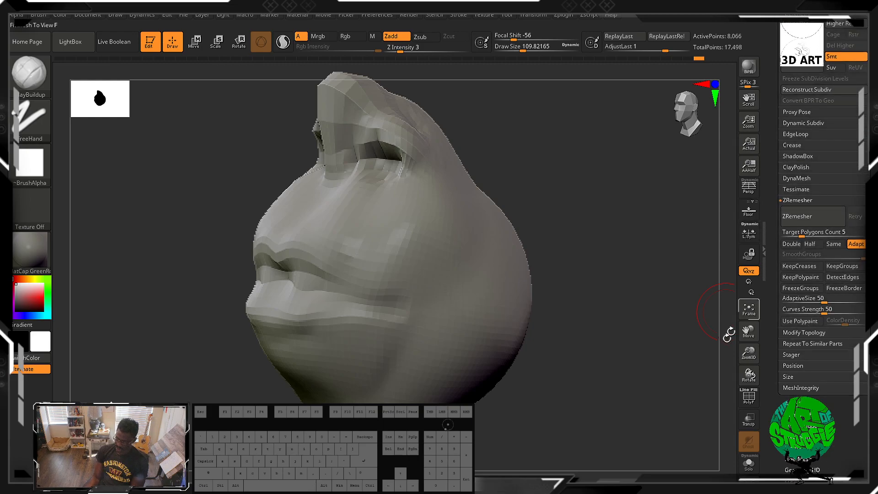
{"action": "left_click", "coordinate": [749, 398]}
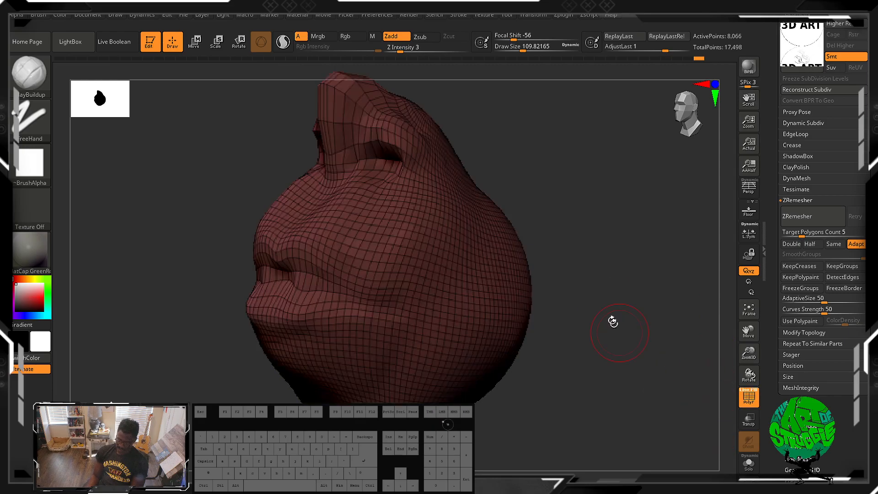
{"action": "mouse_move", "coordinate": [569, 221]}
{"action": "left_mouse_down"}
{"action": "mouse_move", "coordinate": [627, 227]}
{"action": "mouse_move", "coordinate": [591, 211]}
{"action": "mouse_move", "coordinate": [540, 207]}
{"action": "mouse_move", "coordinate": [613, 211]}
{"action": "mouse_move", "coordinate": [639, 224]}
{"action": "mouse_move", "coordinate": [582, 198]}
{"action": "mouse_move", "coordinate": [553, 221]}
{"action": "left_mouse_up"}
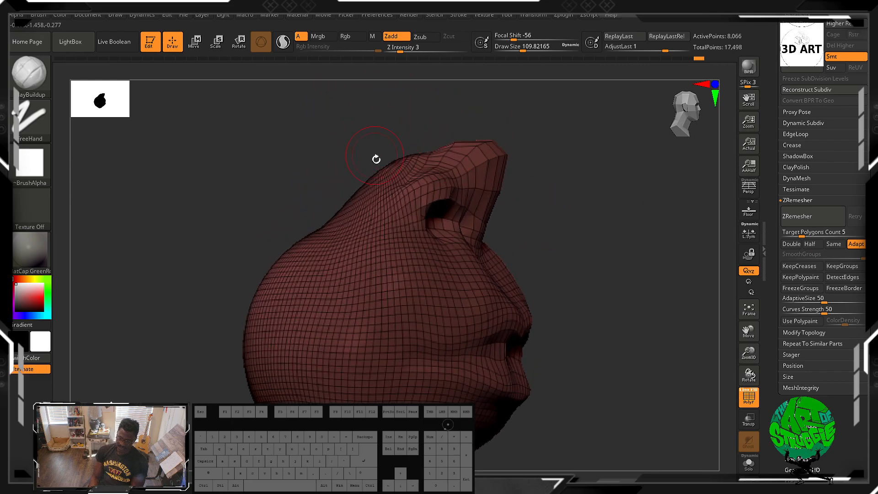
{"action": "left_click_drag", "start_coordinate": [348, 157], "coordinate": [342, 172]}
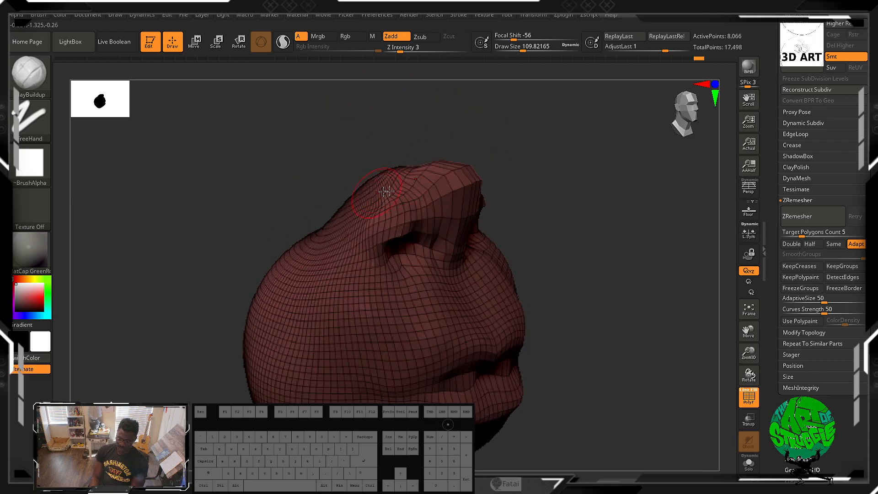
{"action": "mouse_move", "coordinate": [580, 241]}
{"action": "left_mouse_down"}
{"action": "mouse_move", "coordinate": [546, 219]}
{"action": "mouse_move", "coordinate": [586, 231]}
{"action": "left_mouse_up"}
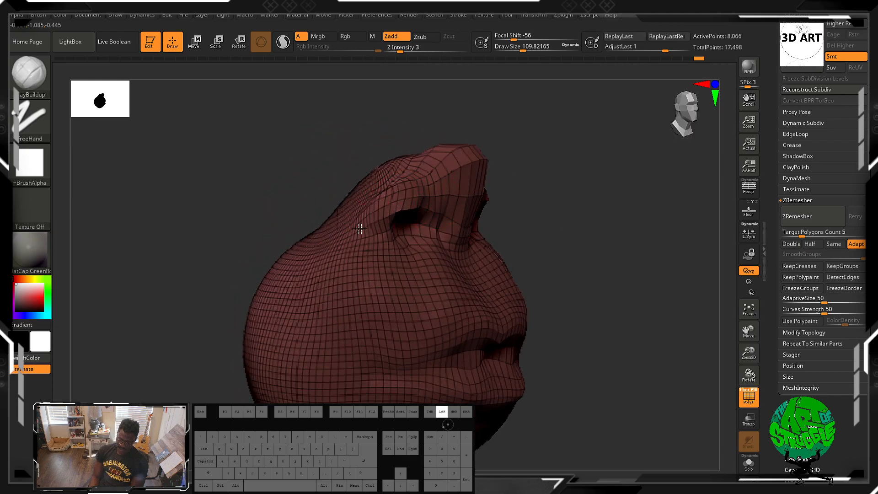
Step: Smooth the nose wing beside the nostril and examine the polygons around the nose from several angles
{"action": "left_click_drag", "start_coordinate": [573, 221], "coordinate": [526, 185]}
{"action": "left_click_drag", "start_coordinate": [387, 188], "coordinate": [366, 183], "text": "shift"}
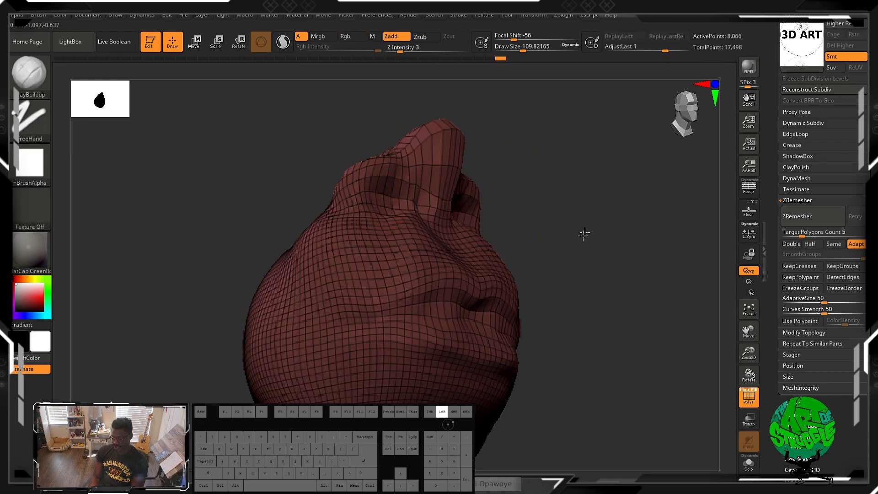
{"action": "left_click_drag", "start_coordinate": [582, 233], "coordinate": [634, 257]}
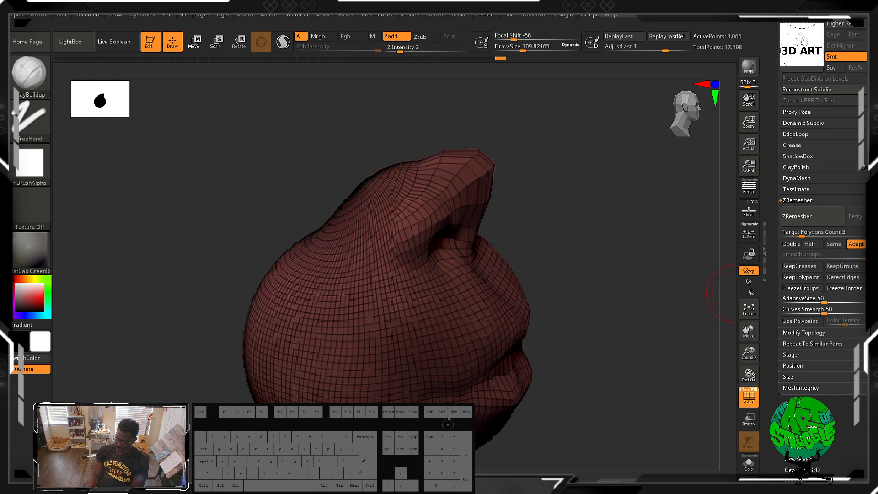
Step: Try to convert the sculpt to DynaMesh at resolution 128 and retopologize it with ZRemesher at a target polygon count of 5
{"action": "left_click", "coordinate": [803, 179]}
{"action": "left_click", "coordinate": [795, 199]}
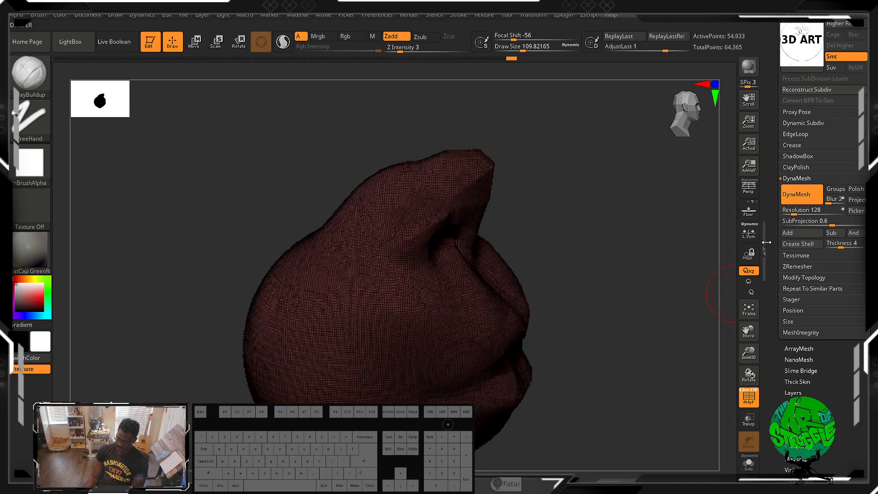
{"action": "left_click", "coordinate": [803, 270]}
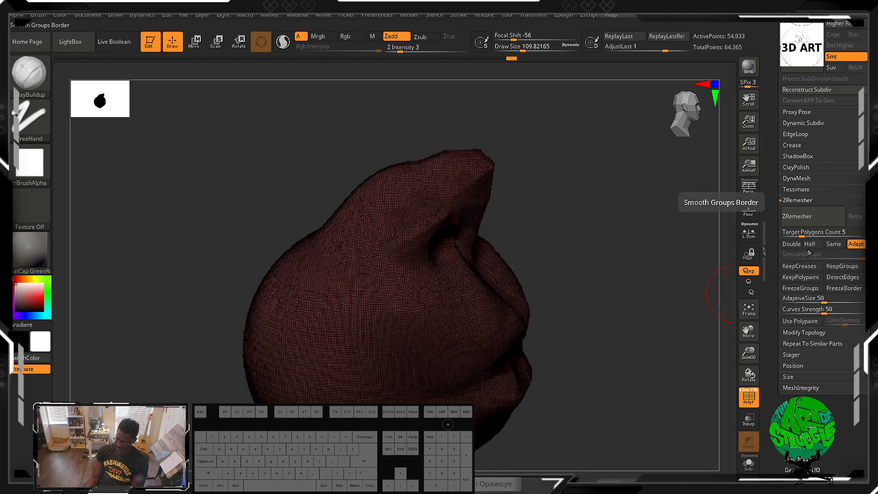
{"action": "left_click", "coordinate": [798, 216]}
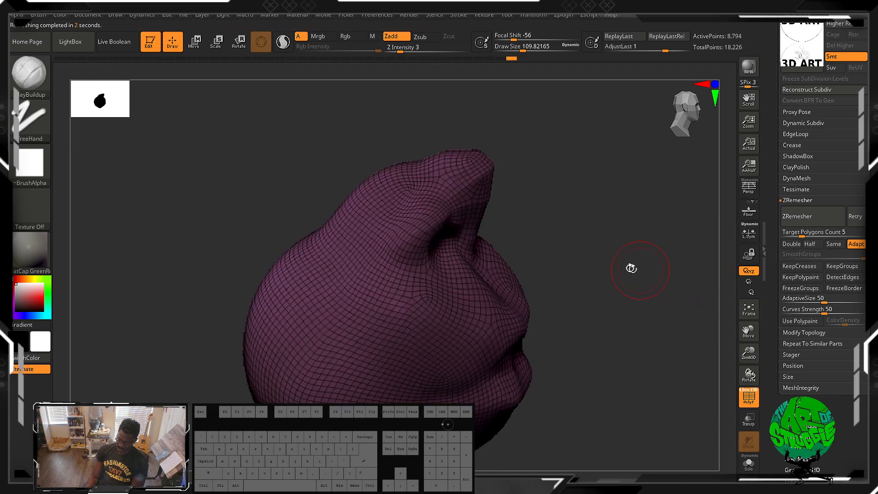
{"action": "left_click_drag", "start_coordinate": [631, 269], "coordinate": [681, 205]}
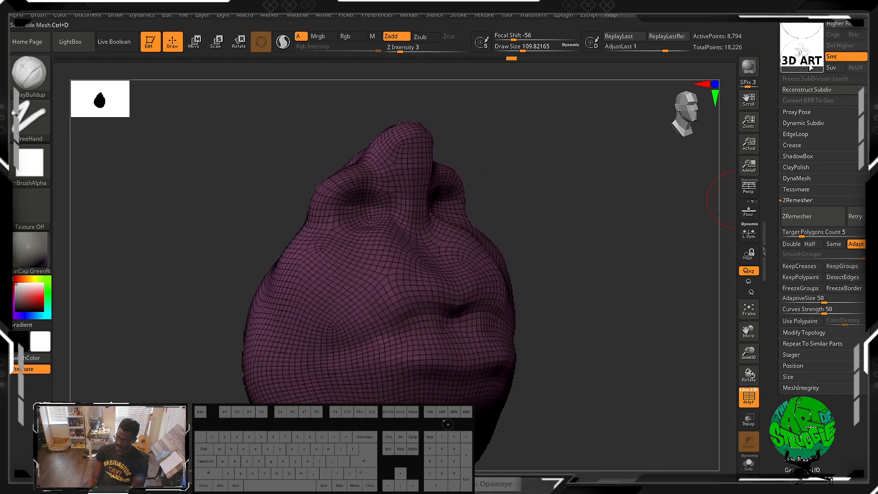
{"action": "key", "text": "ctrl+z"}
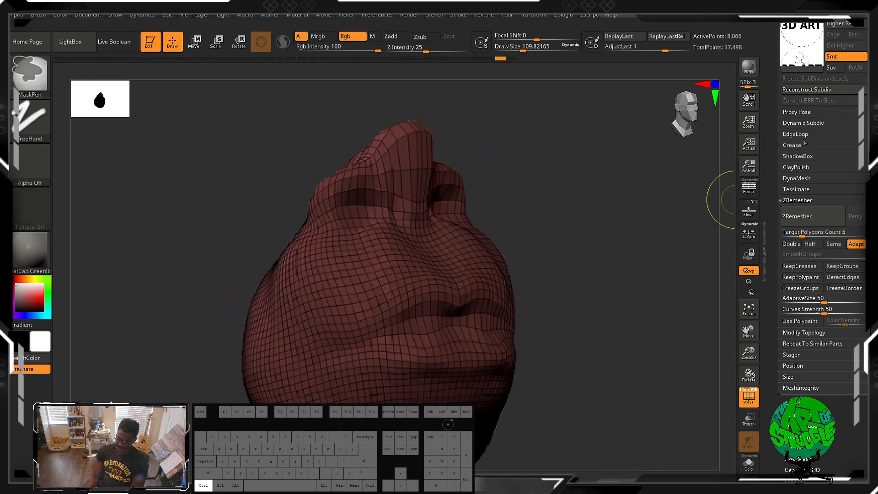
Step: Try to subdivide the original mesh twice without remeshing and examine how its polygons flow around the nose and lips
{"action": "key", "text": "ctrl+d"}
{"action": "mouse_move", "coordinate": [511, 163]}
{"action": "left_mouse_down"}
{"action": "mouse_move", "coordinate": [509, 190]}
{"action": "mouse_move", "coordinate": [569, 190]}
{"action": "mouse_move", "coordinate": [541, 172]}
{"action": "mouse_move", "coordinate": [530, 175]}
{"action": "mouse_move", "coordinate": [701, 169]}
{"action": "left_mouse_up"}
{"action": "left_click", "coordinate": [802, 68]}
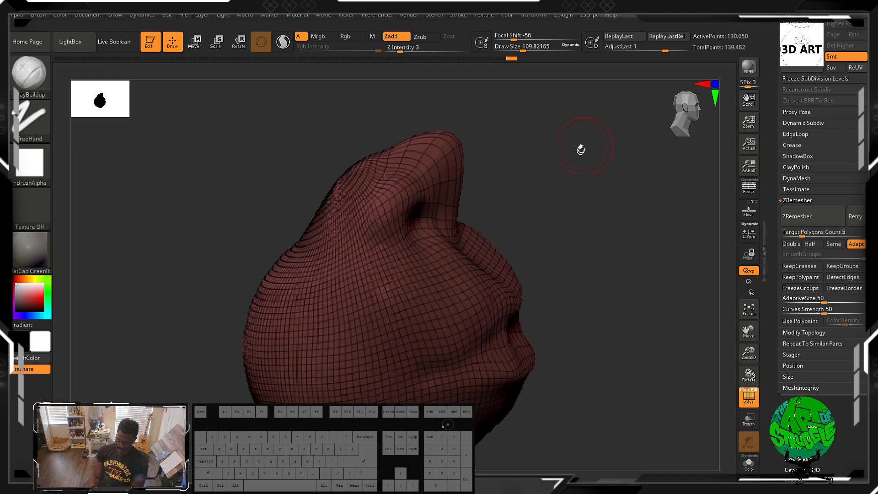
{"action": "left_click_drag", "start_coordinate": [579, 147], "coordinate": [564, 183]}
{"action": "mouse_move", "coordinate": [547, 217]}
{"action": "left_mouse_down"}
{"action": "mouse_move", "coordinate": [535, 191]}
{"action": "mouse_move", "coordinate": [555, 180]}
{"action": "left_mouse_up"}
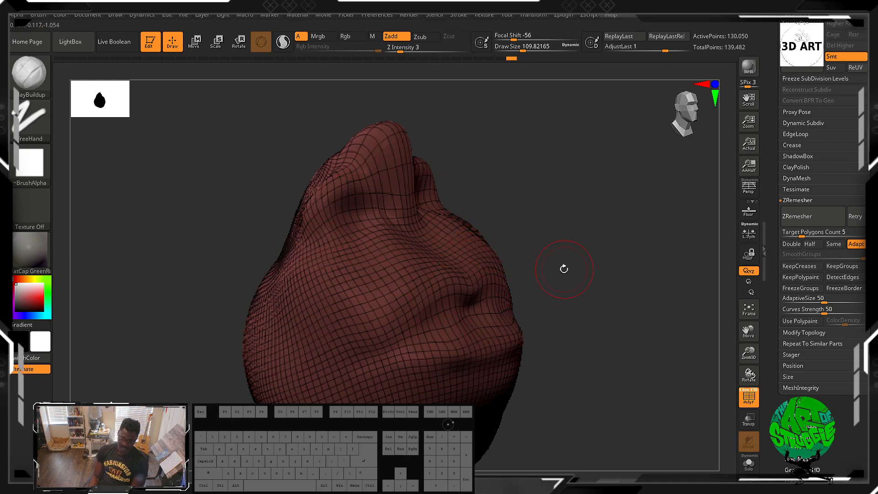
{"action": "left_click_drag", "start_coordinate": [564, 269], "coordinate": [539, 280]}
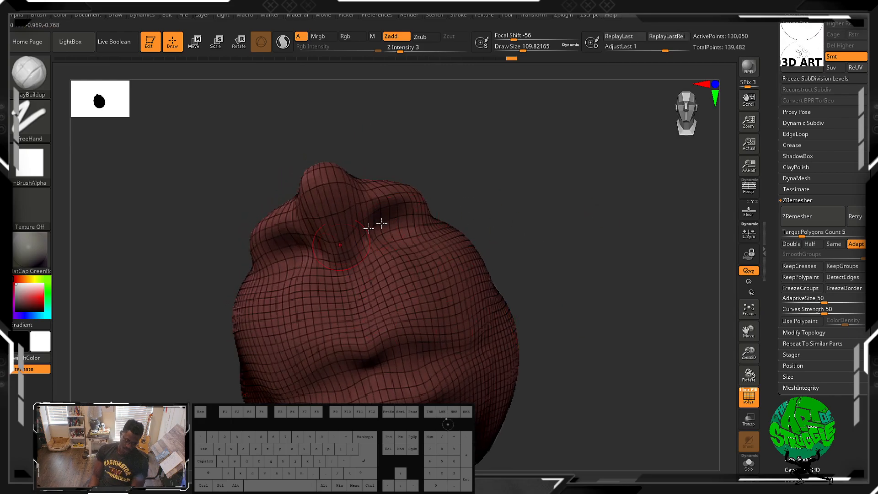
{"action": "left_click_drag", "start_coordinate": [572, 257], "coordinate": [680, 246]}
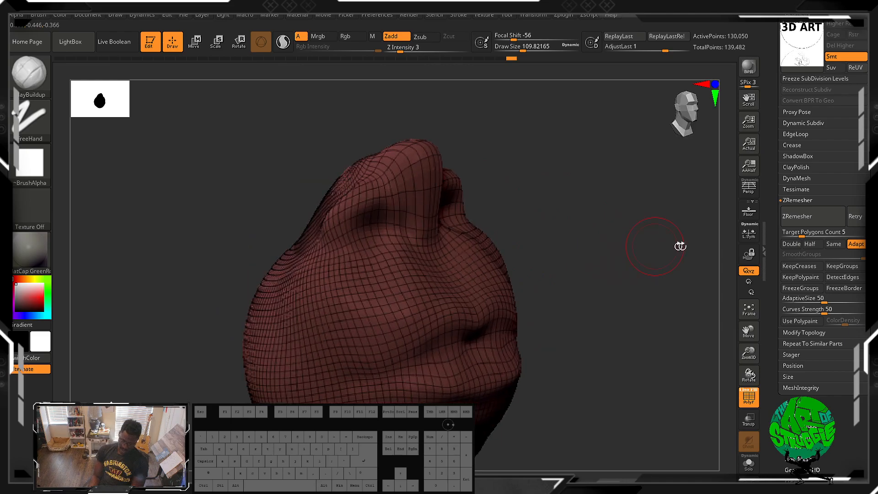
{"action": "key", "text": "ctrl+z"}
{"action": "key", "text": "ctrl+z"}
{"action": "key", "text": "ctrl+z"}
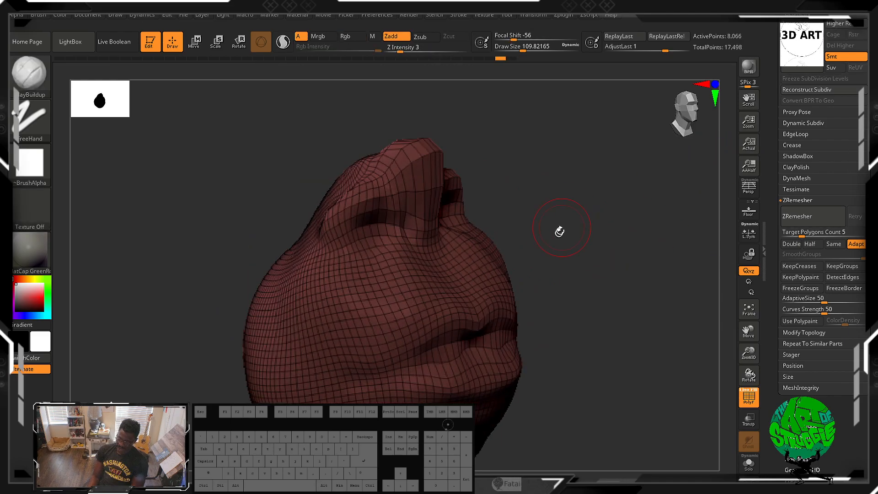
Step: Set the DynaMesh resolution to 48 and convert the nose and mouth sculpt to DynaMesh
{"action": "left_click_drag", "start_coordinate": [558, 232], "coordinate": [581, 225]}
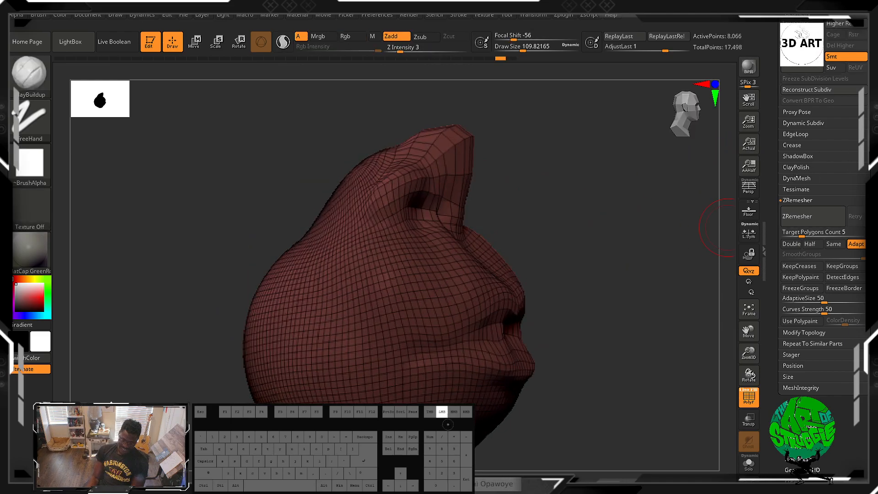
{"action": "left_click", "coordinate": [797, 177]}
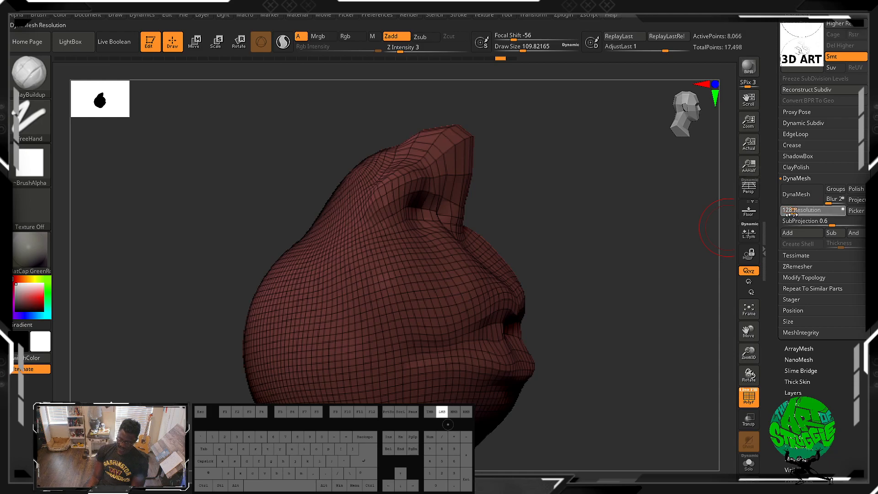
{"action": "left_click", "coordinate": [799, 208]}
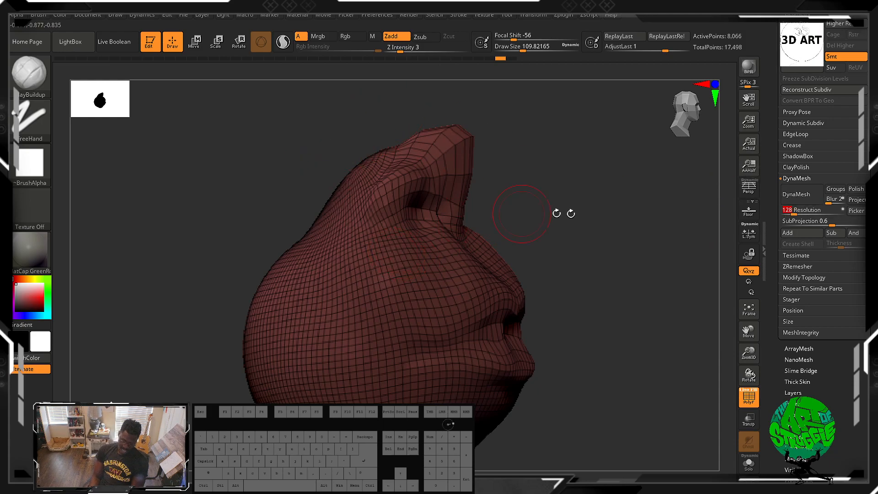
{"action": "left_click_drag", "start_coordinate": [792, 213], "coordinate": [789, 213]}
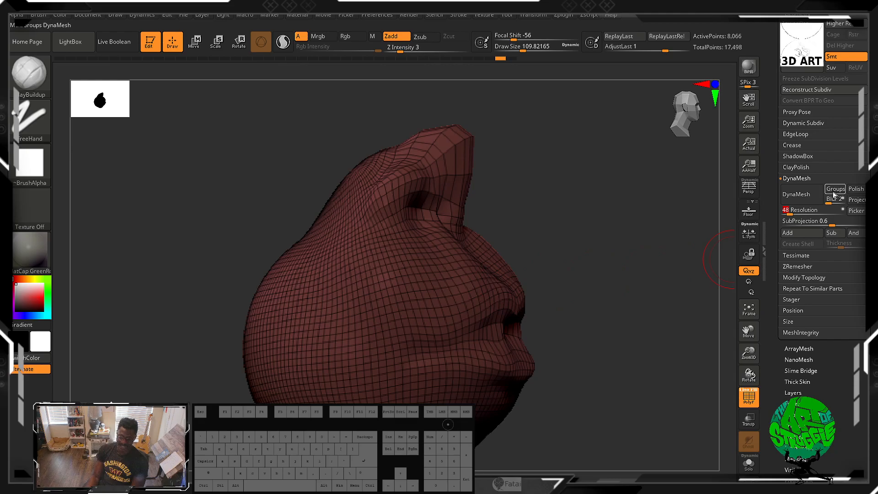
{"action": "left_click", "coordinate": [796, 196]}
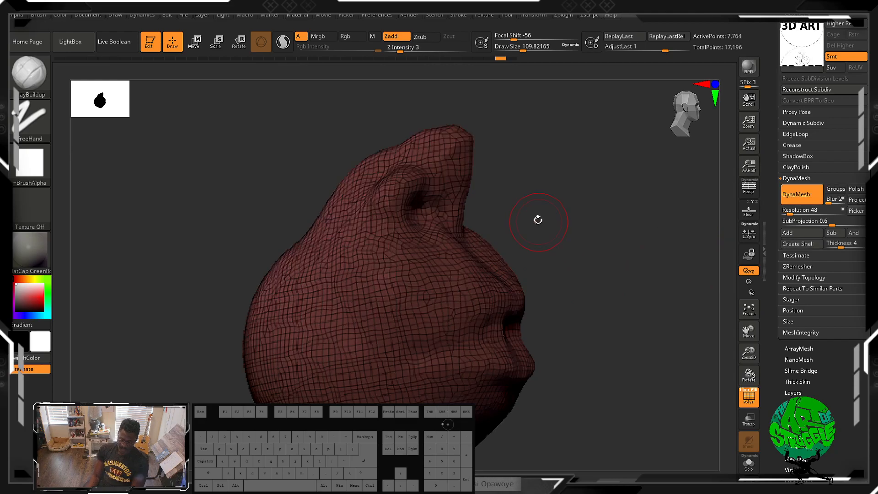
Step: Retopologize the DynaMesh sculpt with ZRemesher at a target polygon count of 5 and inspect the new edge flow
{"action": "left_click_drag", "start_coordinate": [536, 218], "coordinate": [518, 215]}
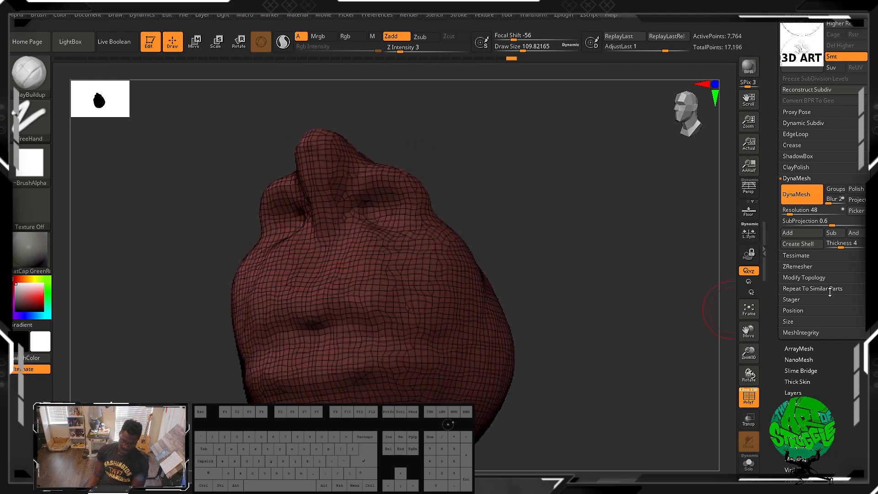
{"action": "left_click", "coordinate": [808, 266]}
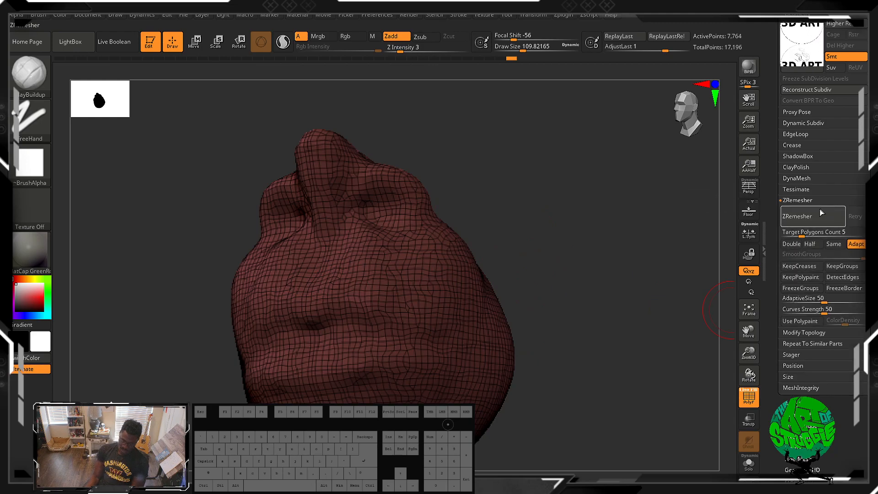
{"action": "left_click", "coordinate": [803, 220]}
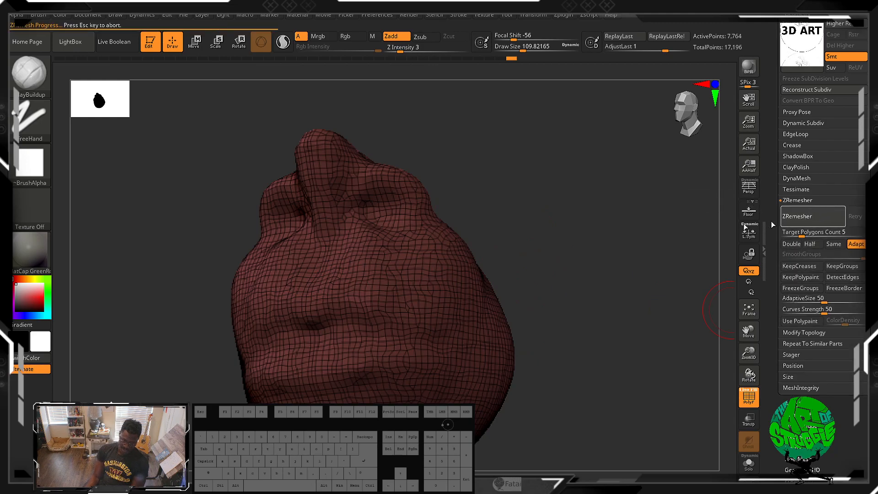
{"action": "mouse_move", "coordinate": [519, 211]}
{"action": "left_mouse_down"}
{"action": "mouse_move", "coordinate": [600, 201]}
{"action": "mouse_move", "coordinate": [412, 178]}
{"action": "left_mouse_up"}
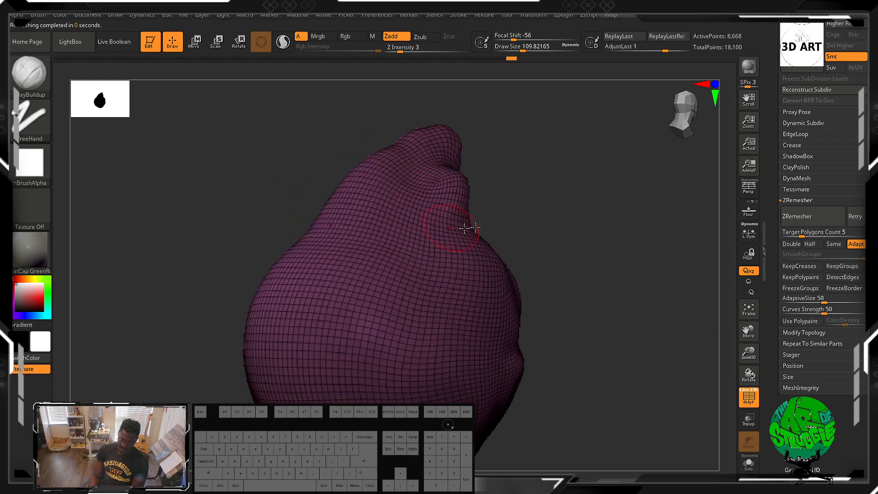
{"action": "mouse_move", "coordinate": [581, 199]}
{"action": "left_mouse_down"}
{"action": "mouse_move", "coordinate": [496, 207]}
{"action": "mouse_move", "coordinate": [534, 183]}
{"action": "mouse_move", "coordinate": [523, 186]}
{"action": "mouse_move", "coordinate": [664, 311]}
{"action": "left_mouse_up"}
Step: Examine the remeshed nose and mouth from the front with the polyframe hidden, and display the polyframe again
{"action": "left_click", "coordinate": [749, 397]}
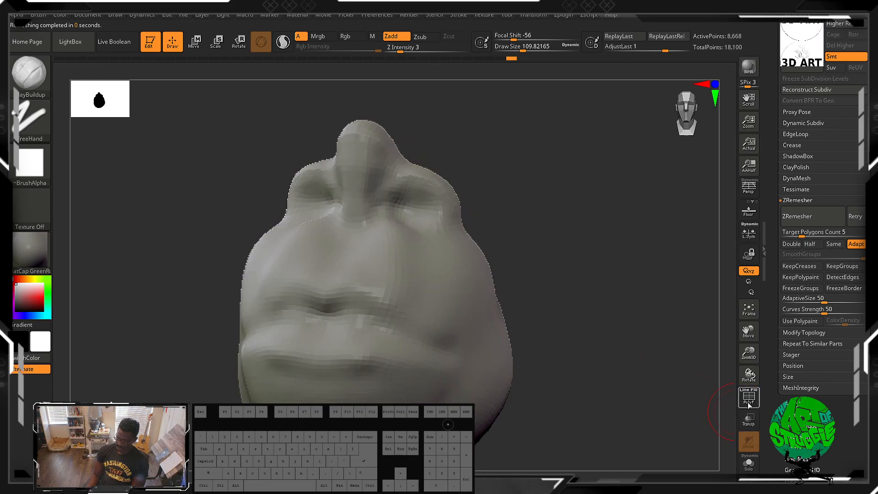
{"action": "mouse_move", "coordinate": [605, 298]}
{"action": "left_mouse_down"}
{"action": "mouse_move", "coordinate": [613, 298]}
{"action": "mouse_move", "coordinate": [608, 289]}
{"action": "left_mouse_up"}
{"action": "mouse_move", "coordinate": [580, 228]}
{"action": "left_mouse_down", "text": "alt"}
{"action": "mouse_move", "coordinate": [586, 161]}
{"action": "mouse_move", "coordinate": [608, 226]}
{"action": "left_mouse_up", "text": "alt"}
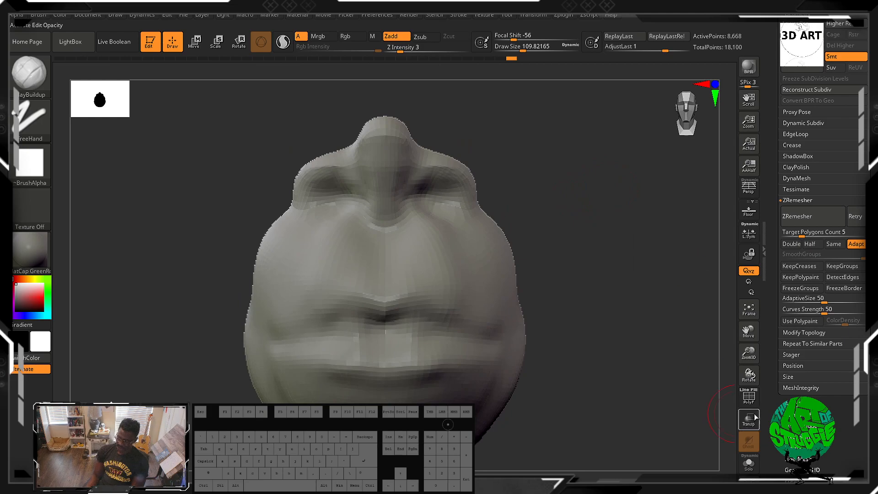
{"action": "left_click", "coordinate": [752, 396]}
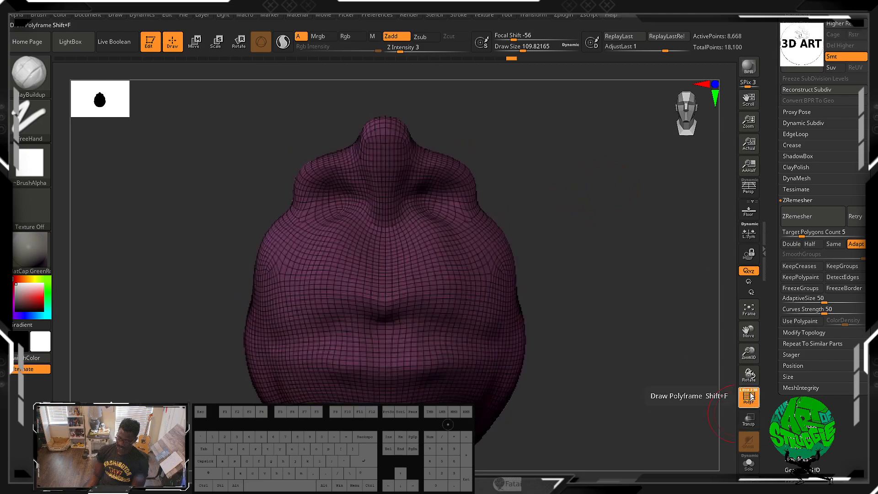
Step: Subdivide the remeshed sculpt once and smooth the surface between the nostril and the upper lip
{"action": "key", "text": "ctrl+d"}
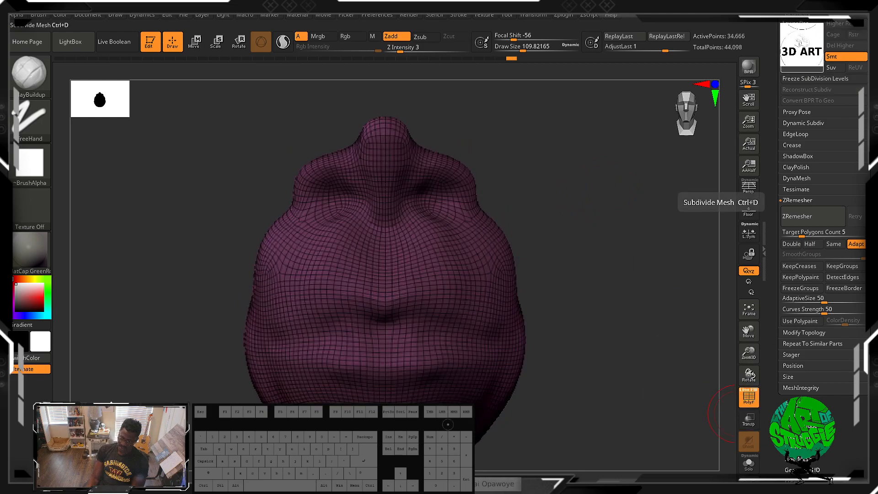
{"action": "mouse_move", "coordinate": [582, 161]}
{"action": "left_mouse_down"}
{"action": "mouse_move", "coordinate": [599, 180]}
{"action": "mouse_move", "coordinate": [572, 172]}
{"action": "mouse_move", "coordinate": [593, 208]}
{"action": "left_mouse_up"}
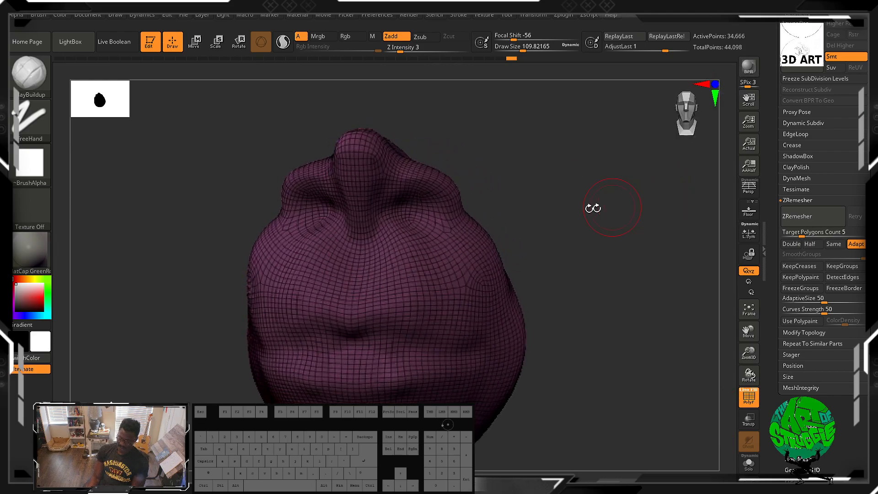
{"action": "left_click", "coordinate": [421, 252], "text": "shift"}
{"action": "left_click_drag", "start_coordinate": [403, 268], "coordinate": [408, 289], "text": "shift"}
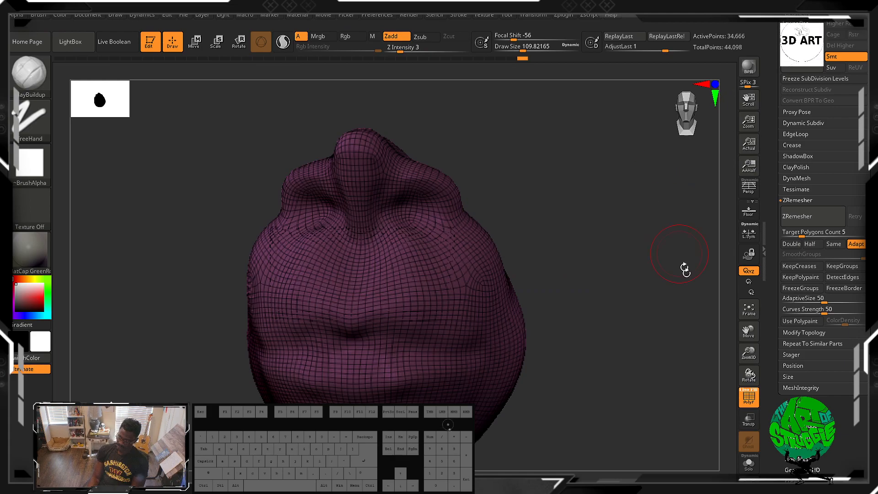
Step: Hide the polyframe and switch the sculpt to its lowest subdivision level
{"action": "left_click", "coordinate": [740, 402]}
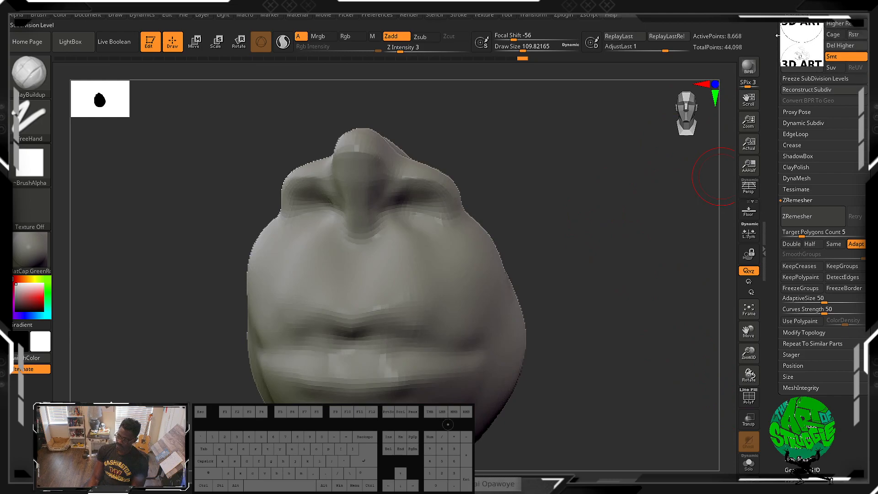
{"action": "mouse_move", "coordinate": [500, 251]}
{"action": "left_mouse_down"}
{"action": "mouse_move", "coordinate": [549, 202]}
{"action": "mouse_move", "coordinate": [521, 221]}
{"action": "left_mouse_up"}
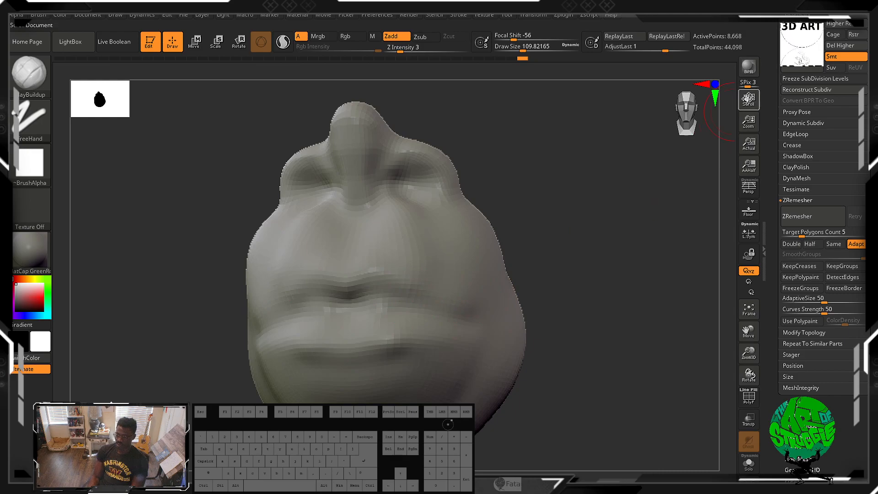
{"action": "left_click_drag", "start_coordinate": [798, 35], "coordinate": [818, 36]}
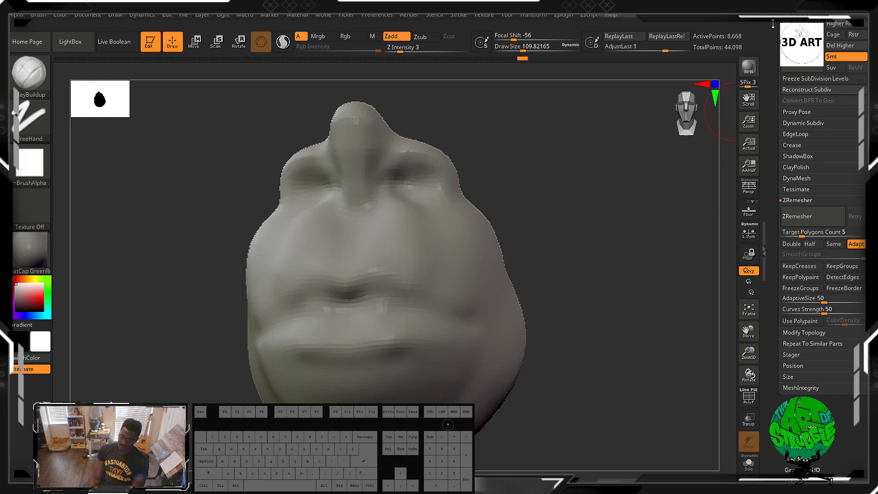
{"action": "key", "text": "shift+d"}
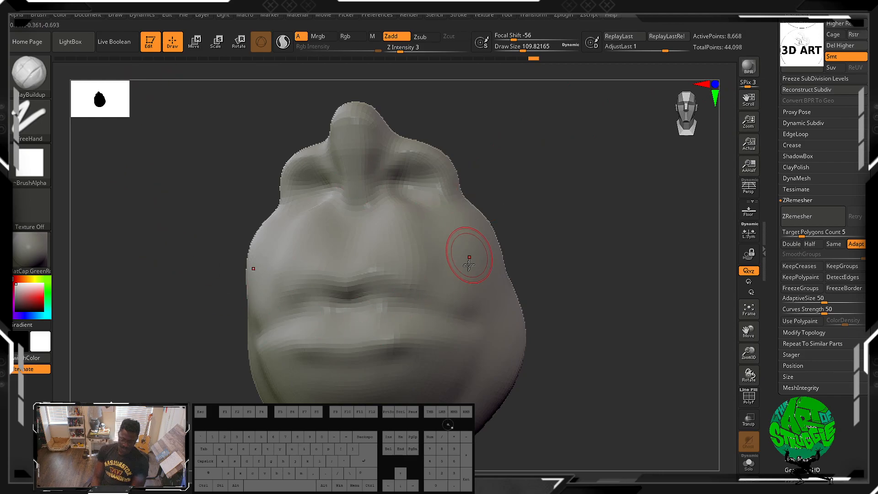
Step: Try to raise the rim of the nostril wing with the DamStandard brush, and undo the stroke
{"action": "key", "text": "b"}
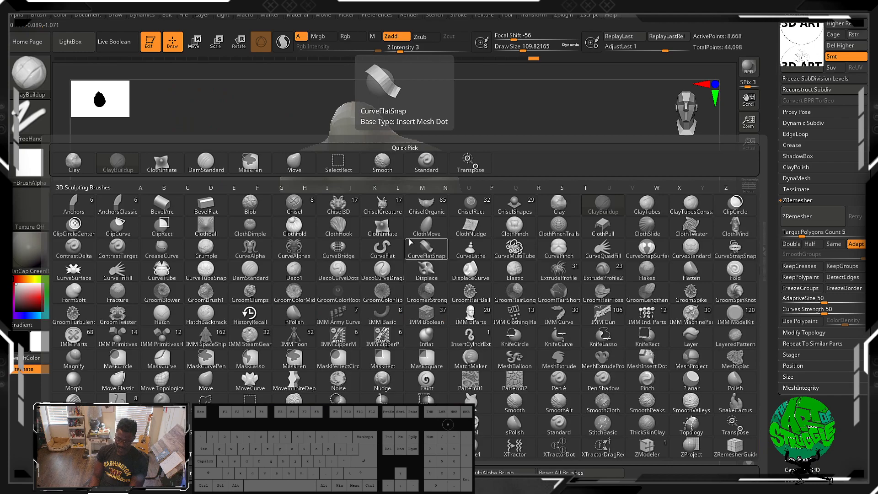
{"action": "key", "text": "b"}
{"action": "key", "text": "s"}
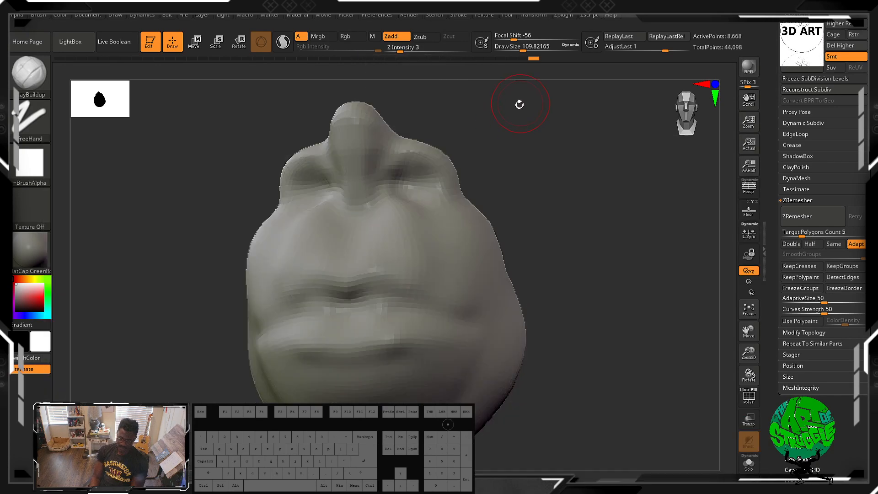
{"action": "left_click_drag", "start_coordinate": [519, 101], "coordinate": [511, 124]}
{"action": "key", "text": "b"}
{"action": "key", "text": "d"}
{"action": "key", "text": "s"}
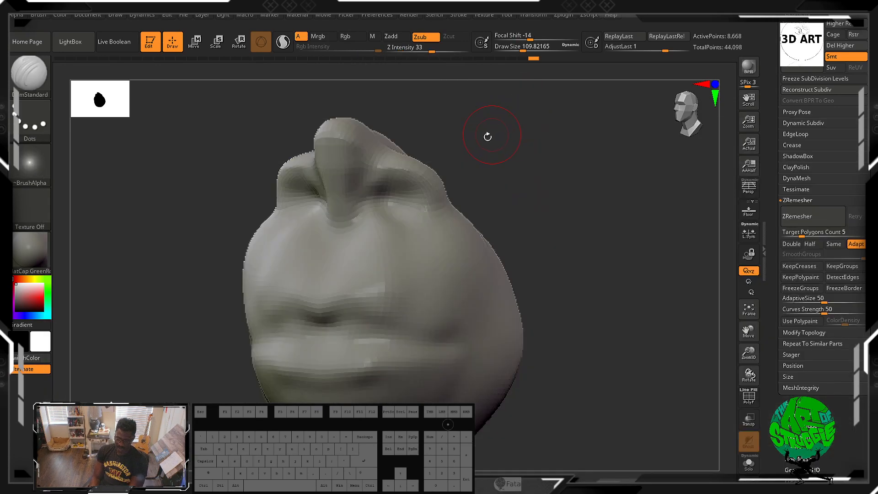
{"action": "mouse_move", "coordinate": [378, 169]}
{"action": "left_mouse_down", "text": "alt"}
{"action": "mouse_move", "coordinate": [420, 181]}
{"action": "mouse_move", "coordinate": [432, 197]}
{"action": "mouse_move", "coordinate": [422, 219]}
{"action": "left_mouse_up", "text": "alt"}
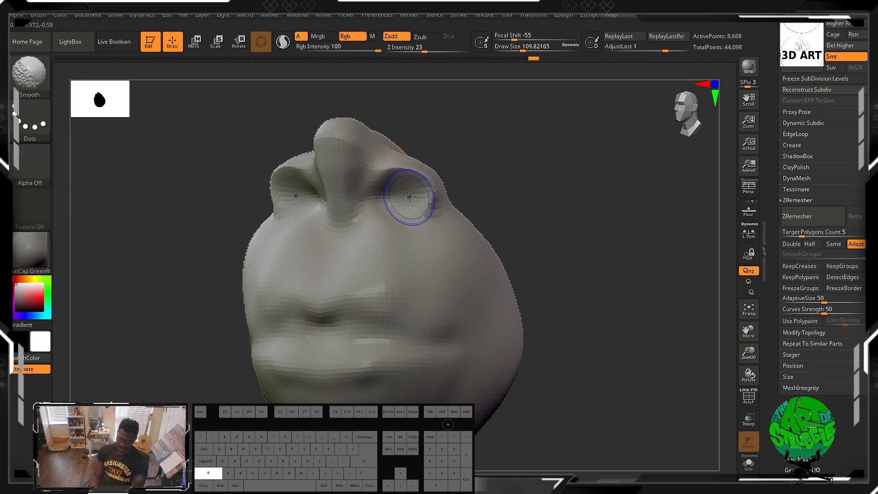
{"action": "key", "text": "ctrl+z"}
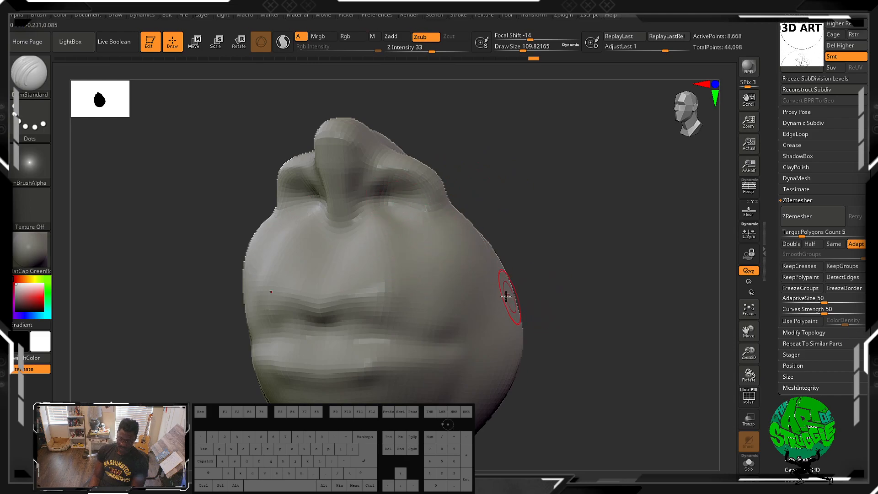
Step: Build up the upper lip and its central bump with ClayBuildup, reducing the draw size to about 54
{"action": "key", "text": "b"}
{"action": "key", "text": "c"}
{"action": "key", "text": "b"}
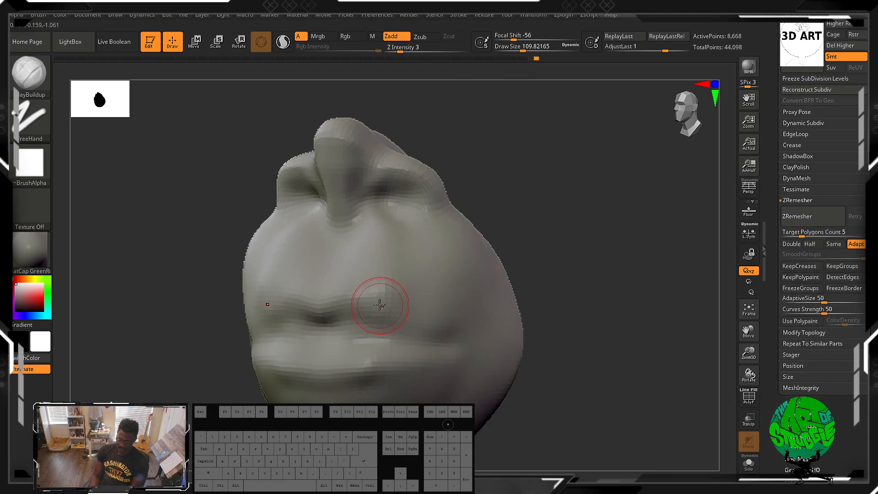
{"action": "key", "text": "bracketleft"}
{"action": "key", "text": "bracketleft"}
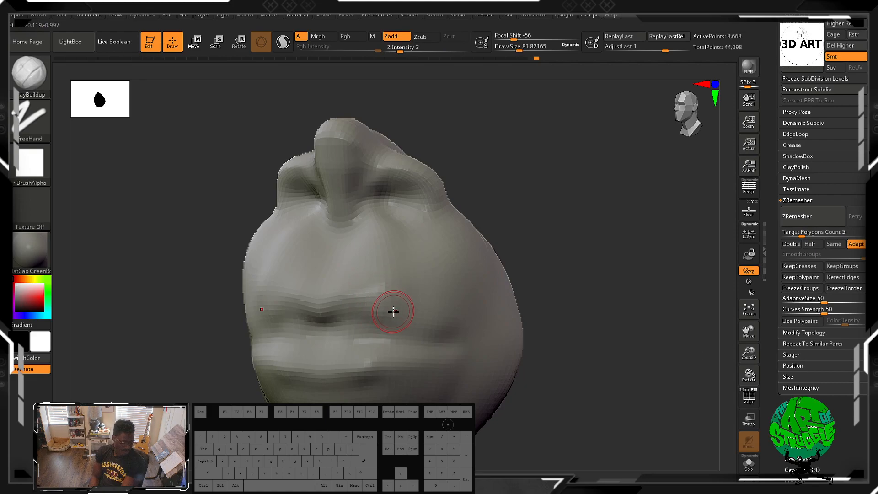
{"action": "left_click_drag", "start_coordinate": [393, 312], "coordinate": [413, 318]}
{"action": "key", "text": "bracketleft"}
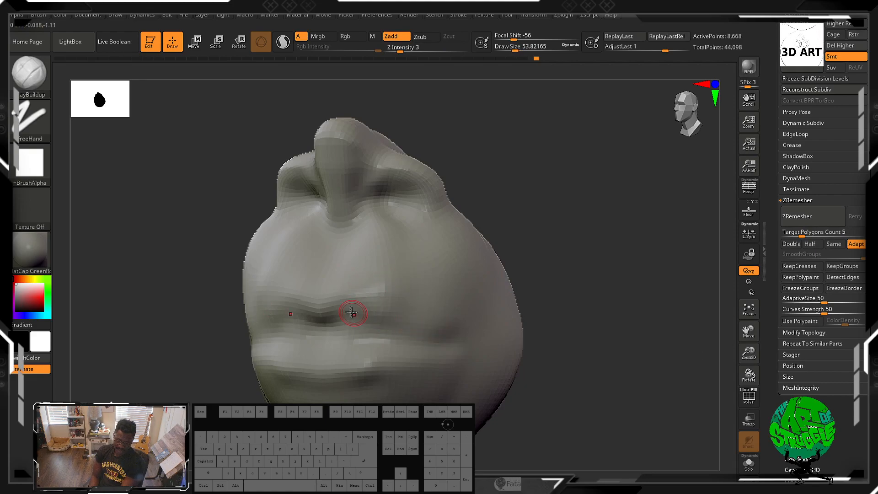
{"action": "mouse_move", "coordinate": [351, 313]}
{"action": "left_mouse_down"}
{"action": "mouse_move", "coordinate": [389, 324]}
{"action": "mouse_move", "coordinate": [344, 320]}
{"action": "mouse_move", "coordinate": [341, 328]}
{"action": "mouse_move", "coordinate": [355, 322]}
{"action": "mouse_move", "coordinate": [320, 329]}
{"action": "mouse_move", "coordinate": [316, 316]}
{"action": "mouse_move", "coordinate": [327, 316]}
{"action": "left_mouse_up"}
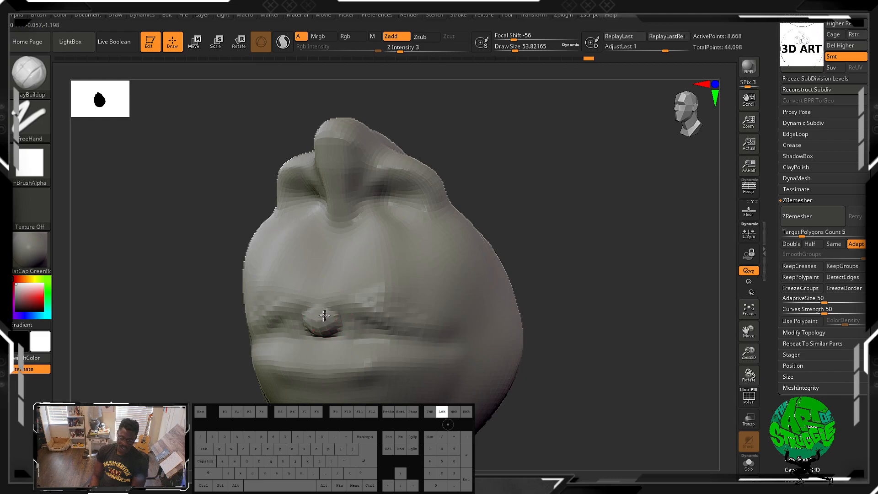
Step: Build up the lower lip with ClayBuildup and smooth the added volume into the surrounding surface
{"action": "left_click_drag", "start_coordinate": [337, 348], "coordinate": [353, 364]}
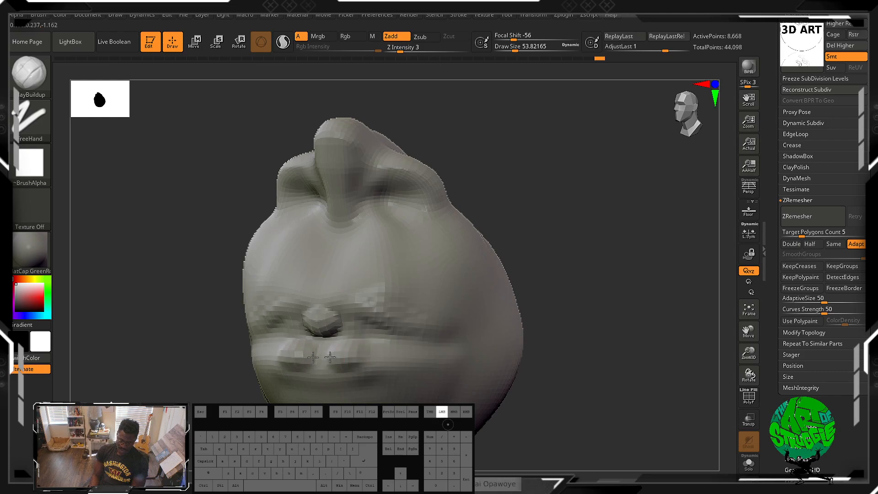
{"action": "mouse_move", "coordinate": [354, 356]}
{"action": "left_mouse_down"}
{"action": "mouse_move", "coordinate": [324, 358]}
{"action": "mouse_move", "coordinate": [383, 352]}
{"action": "mouse_move", "coordinate": [360, 357]}
{"action": "left_mouse_up"}
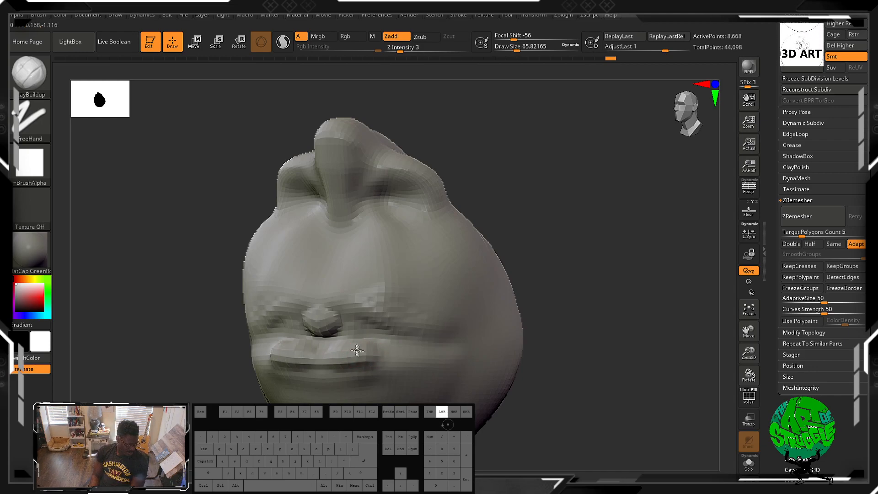
{"action": "left_click_drag", "start_coordinate": [366, 346], "coordinate": [347, 357]}
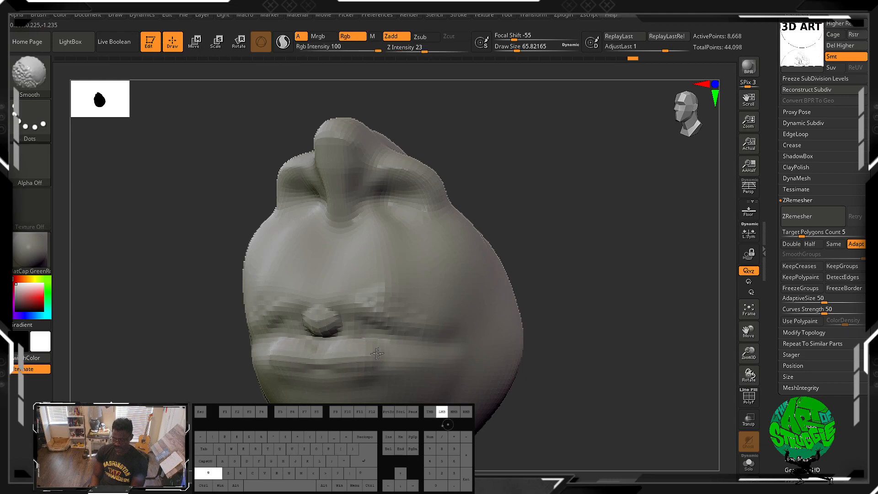
{"action": "left_click_drag", "start_coordinate": [319, 365], "coordinate": [325, 368], "text": "shift"}
{"action": "left_click_drag", "start_coordinate": [366, 347], "coordinate": [359, 358]}
{"action": "left_click_drag", "start_coordinate": [359, 358], "coordinate": [363, 351], "text": "shift"}
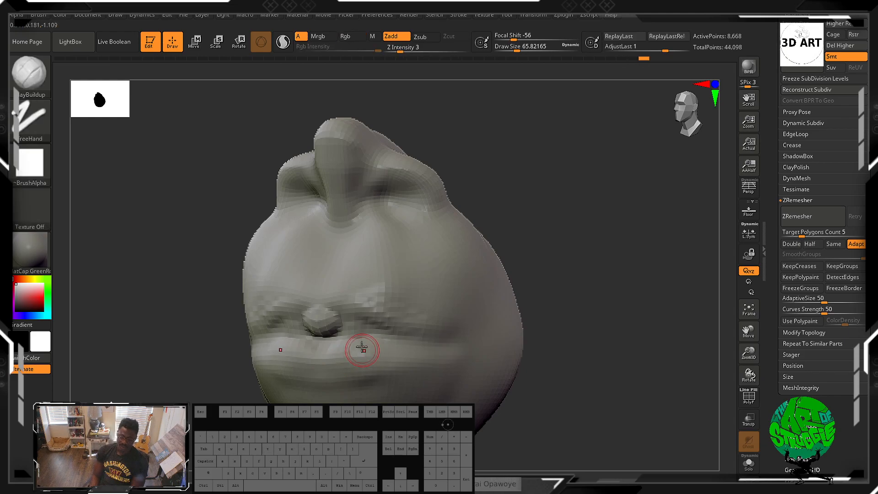
Step: Smooth the central bump of the upper lip and refine the lip line toward the mouth corners with ClayBuildup
{"action": "left_click_drag", "start_coordinate": [329, 319], "coordinate": [335, 317], "text": "shift"}
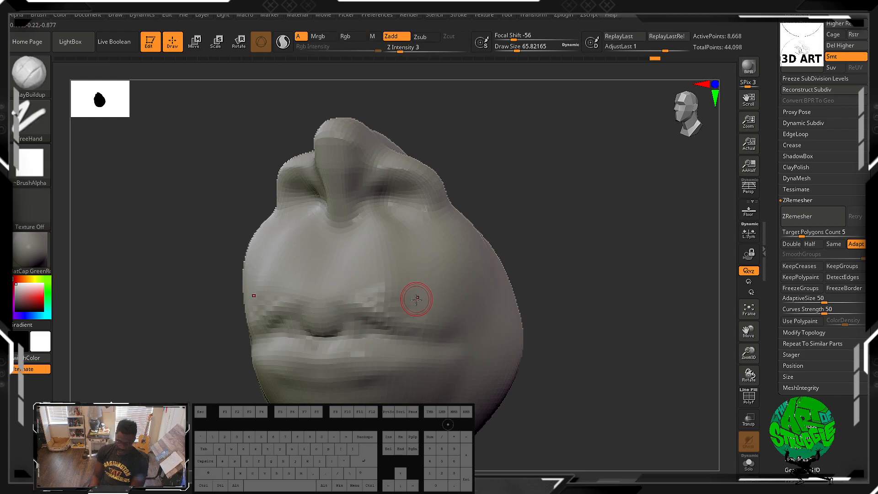
{"action": "key", "text": "b"}
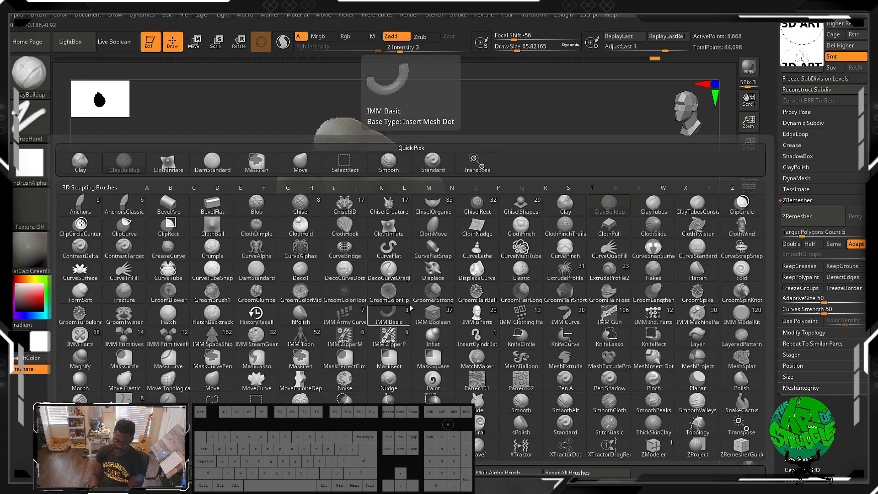
{"action": "key", "text": "c"}
{"action": "key", "text": "b"}
{"action": "mouse_move", "coordinate": [421, 333]}
{"action": "left_mouse_down"}
{"action": "mouse_move", "coordinate": [395, 322]}
{"action": "mouse_move", "coordinate": [333, 320]}
{"action": "left_mouse_up"}
{"action": "key", "text": "shift"}
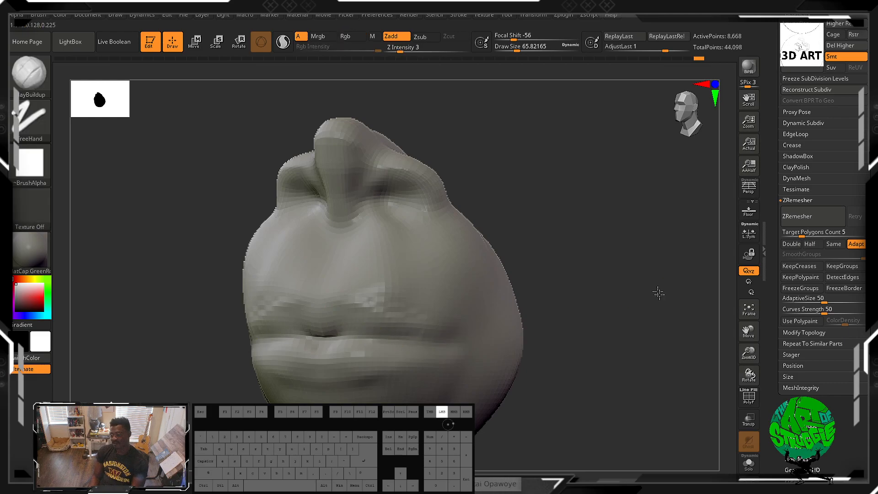
Step: Build up the chin below the lower lip with ClayBuildup at a draw size of about 154, and carve its underside
{"action": "mouse_move", "coordinate": [659, 289]}
{"action": "left_mouse_down"}
{"action": "mouse_move", "coordinate": [611, 277]}
{"action": "mouse_move", "coordinate": [662, 288]}
{"action": "mouse_move", "coordinate": [627, 269]}
{"action": "mouse_move", "coordinate": [632, 249]}
{"action": "mouse_move", "coordinate": [608, 275]}
{"action": "mouse_move", "coordinate": [622, 266]}
{"action": "left_mouse_up"}
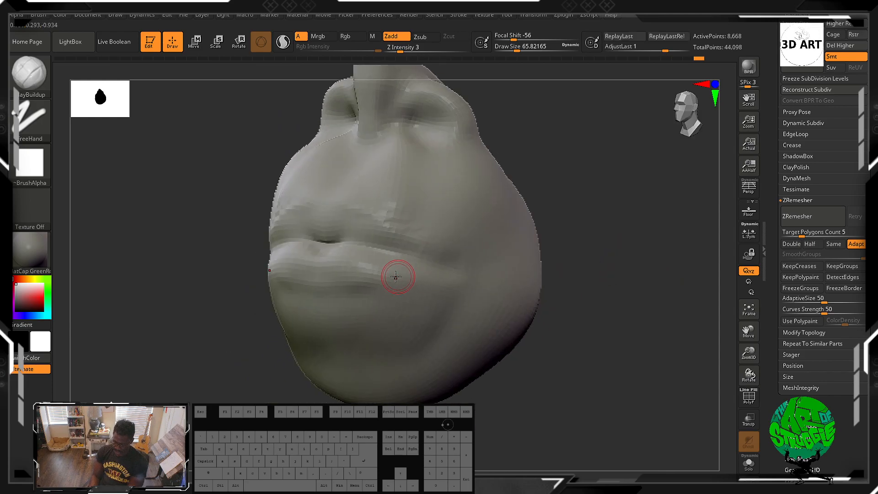
{"action": "key", "text": "bracketright"}
{"action": "mouse_move", "coordinate": [336, 364]}
{"action": "left_mouse_down"}
{"action": "mouse_move", "coordinate": [330, 369]}
{"action": "mouse_move", "coordinate": [342, 373]}
{"action": "mouse_move", "coordinate": [366, 360]}
{"action": "mouse_move", "coordinate": [347, 365]}
{"action": "mouse_move", "coordinate": [351, 382]}
{"action": "mouse_move", "coordinate": [377, 384]}
{"action": "mouse_move", "coordinate": [384, 372]}
{"action": "mouse_move", "coordinate": [351, 387]}
{"action": "mouse_move", "coordinate": [368, 385]}
{"action": "left_mouse_up"}
{"action": "mouse_move", "coordinate": [368, 379]}
{"action": "left_mouse_down", "text": "shift"}
{"action": "mouse_move", "coordinate": [359, 380]}
{"action": "mouse_move", "coordinate": [359, 371]}
{"action": "mouse_move", "coordinate": [377, 391]}
{"action": "mouse_move", "coordinate": [392, 391]}
{"action": "mouse_move", "coordinate": [366, 381]}
{"action": "mouse_move", "coordinate": [363, 367]}
{"action": "left_mouse_up", "text": "shift"}
{"action": "left_click", "coordinate": [568, 398]}
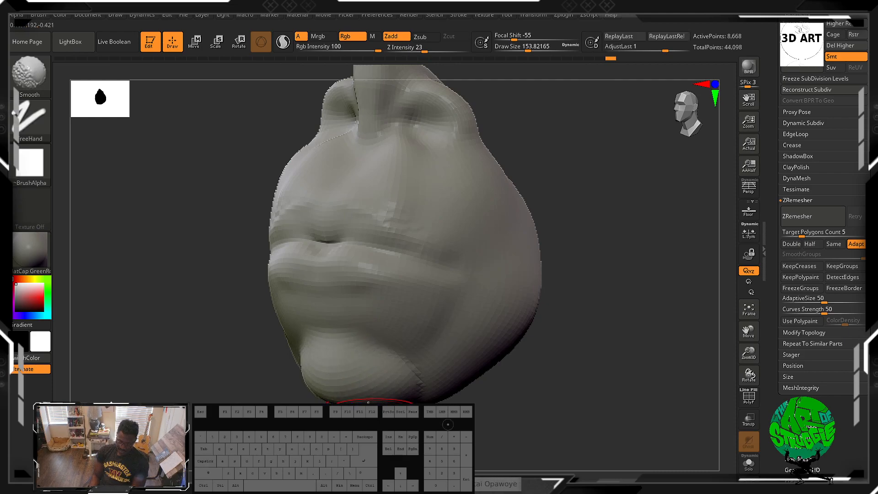
{"action": "mouse_move", "coordinate": [336, 400]}
{"action": "left_mouse_down", "text": "alt"}
{"action": "mouse_move", "coordinate": [333, 393]}
{"action": "mouse_move", "coordinate": [345, 400]}
{"action": "mouse_move", "coordinate": [373, 391]}
{"action": "mouse_move", "coordinate": [364, 402]}
{"action": "mouse_move", "coordinate": [381, 401]}
{"action": "mouse_move", "coordinate": [372, 368]}
{"action": "left_mouse_up", "text": "alt"}
{"action": "key", "text": "shift"}
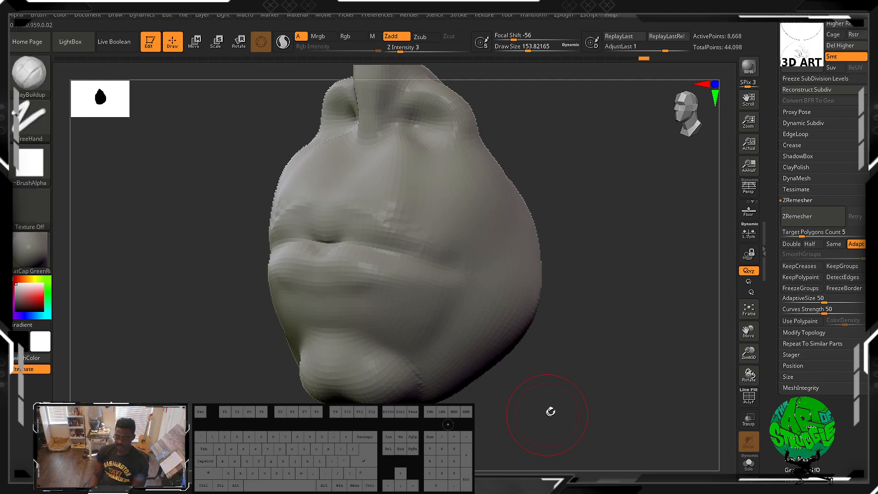
Step: Add volume along the lower chin and smooth its sides into the area below the mouth corners
{"action": "mouse_move", "coordinate": [553, 412]}
{"action": "left_mouse_down"}
{"action": "mouse_move", "coordinate": [586, 402]}
{"action": "mouse_move", "coordinate": [553, 401]}
{"action": "mouse_move", "coordinate": [484, 378]}
{"action": "left_mouse_up"}
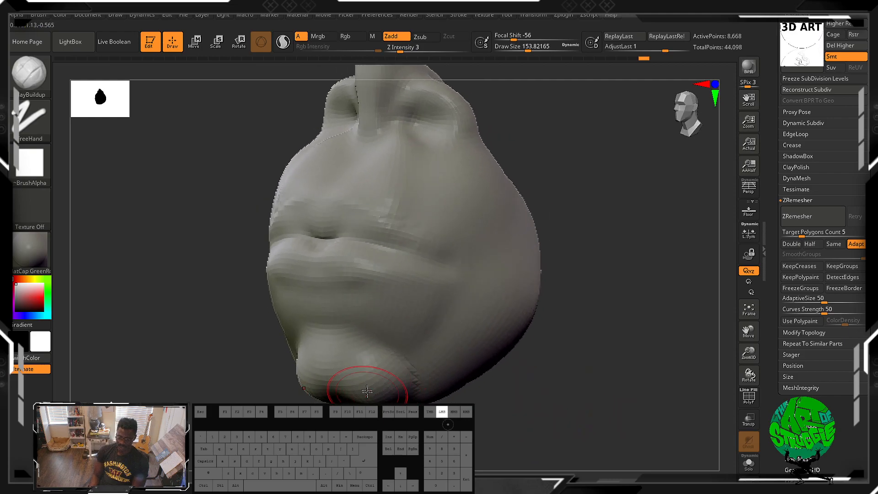
{"action": "left_click_drag", "start_coordinate": [382, 393], "coordinate": [393, 396]}
{"action": "mouse_move", "coordinate": [374, 392]}
{"action": "left_mouse_down", "text": "shift"}
{"action": "mouse_move", "coordinate": [358, 385]}
{"action": "mouse_move", "coordinate": [371, 365]}
{"action": "left_mouse_up", "text": "shift"}
{"action": "mouse_move", "coordinate": [509, 399]}
{"action": "left_mouse_down"}
{"action": "mouse_move", "coordinate": [551, 418]}
{"action": "mouse_move", "coordinate": [551, 410]}
{"action": "left_mouse_up"}
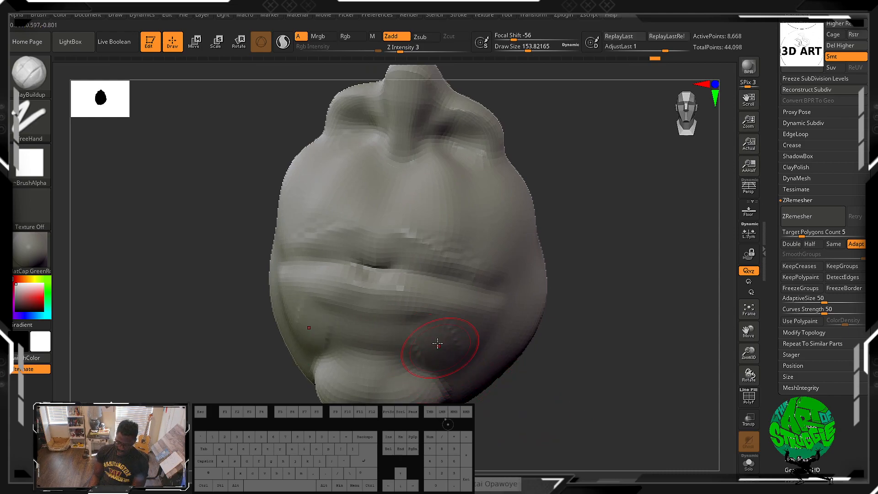
{"action": "left_click_drag", "start_coordinate": [408, 345], "coordinate": [456, 351], "text": "shift"}
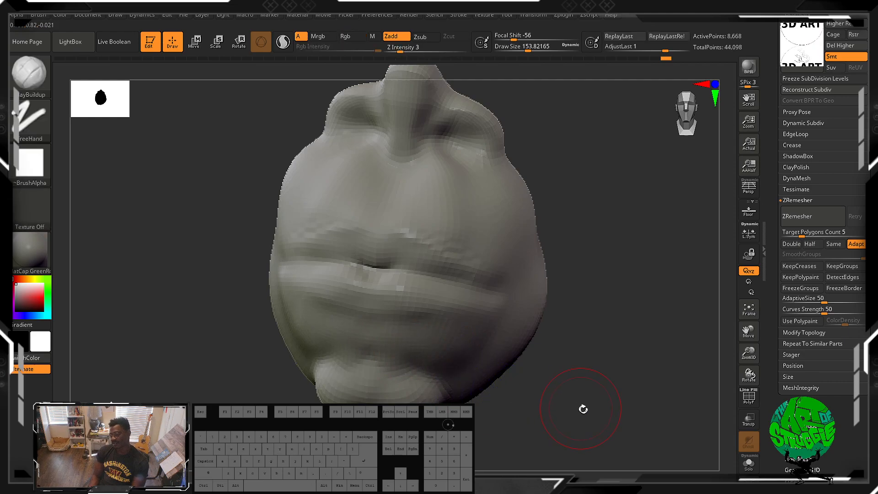
Step: Sharpen the borders of both lips with raised DamStandard strokes at Z Intensity 13 and a draw size of about 114
{"action": "mouse_move", "coordinate": [584, 407]}
{"action": "left_mouse_down"}
{"action": "mouse_move", "coordinate": [578, 392]}
{"action": "mouse_move", "coordinate": [533, 402]}
{"action": "mouse_move", "coordinate": [583, 396]}
{"action": "mouse_move", "coordinate": [580, 340]}
{"action": "left_mouse_up"}
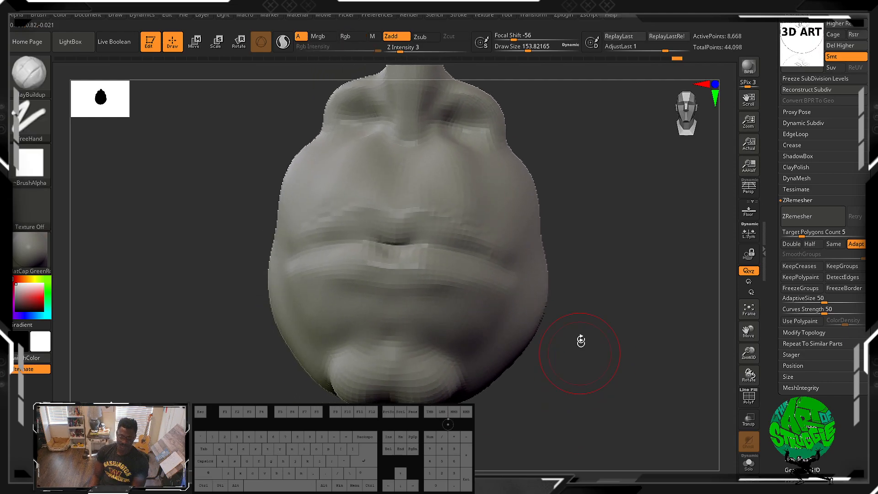
{"action": "key", "text": "b"}
{"action": "key", "text": "d"}
{"action": "key", "text": "s"}
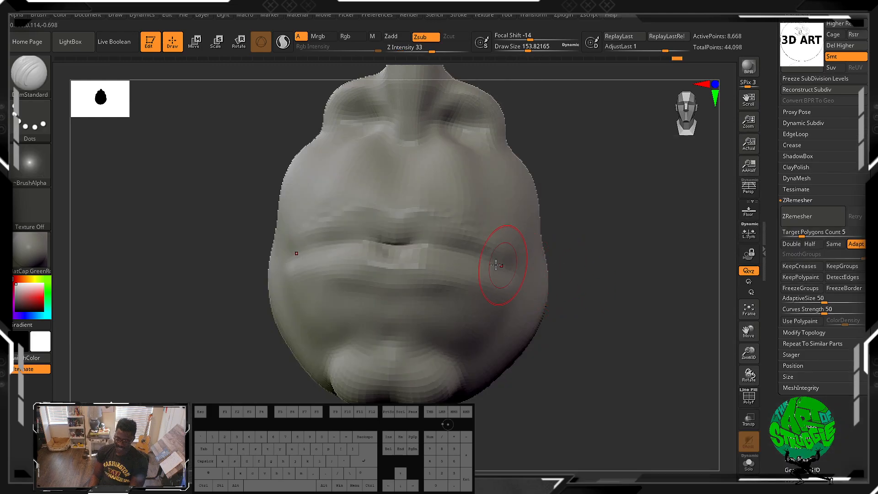
{"action": "key", "text": "bracketleft"}
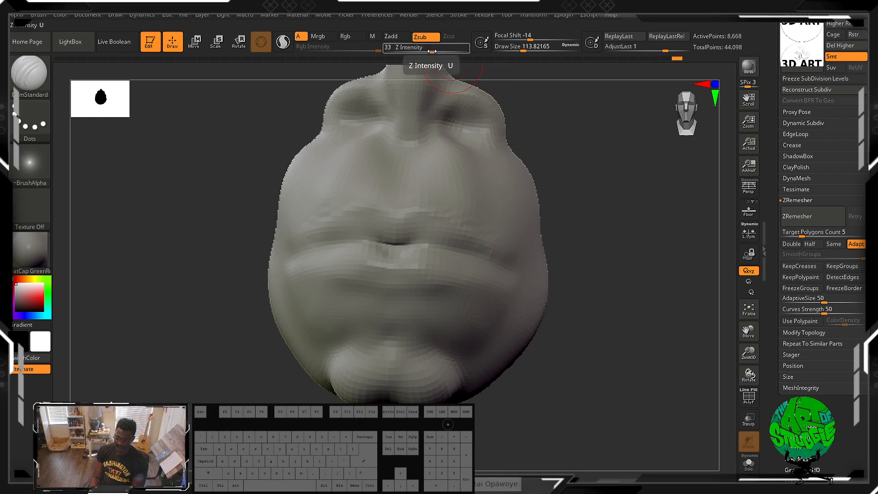
{"action": "left_click_drag", "start_coordinate": [423, 48], "coordinate": [414, 51]}
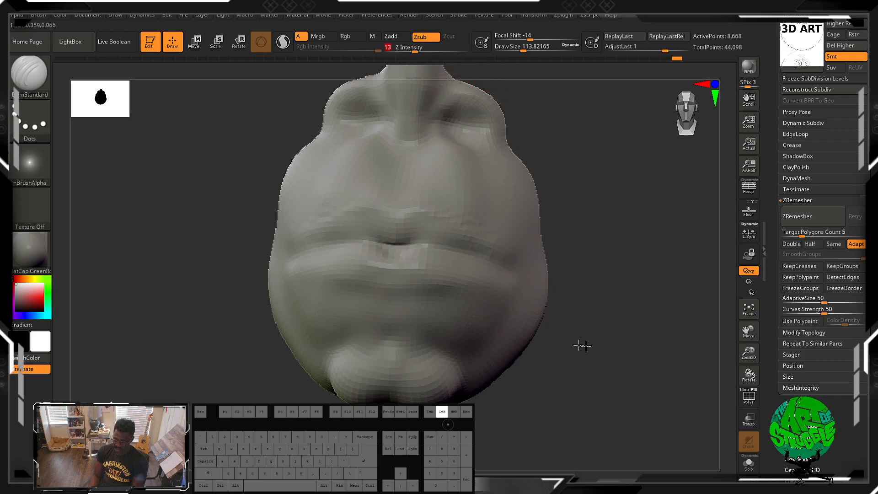
{"action": "left_click_drag", "start_coordinate": [582, 347], "coordinate": [469, 285]}
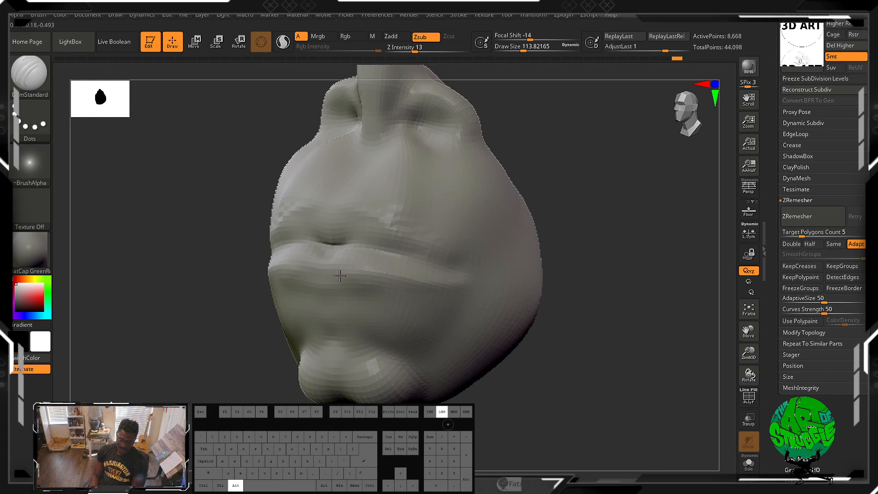
{"action": "mouse_move", "coordinate": [550, 300]}
{"action": "left_mouse_down"}
{"action": "mouse_move", "coordinate": [588, 298]}
{"action": "mouse_move", "coordinate": [608, 313]}
{"action": "mouse_move", "coordinate": [637, 297]}
{"action": "mouse_move", "coordinate": [558, 289]}
{"action": "left_mouse_up"}
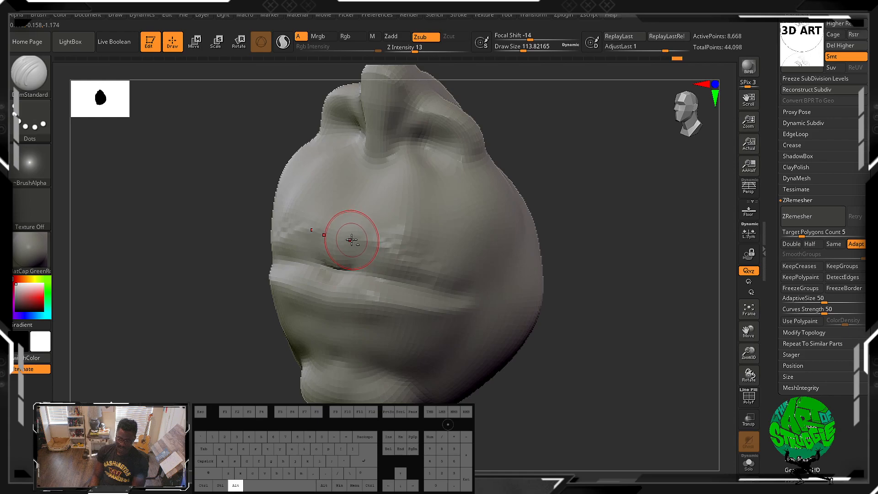
{"action": "left_click_drag", "start_coordinate": [351, 239], "coordinate": [381, 238], "text": "alt"}
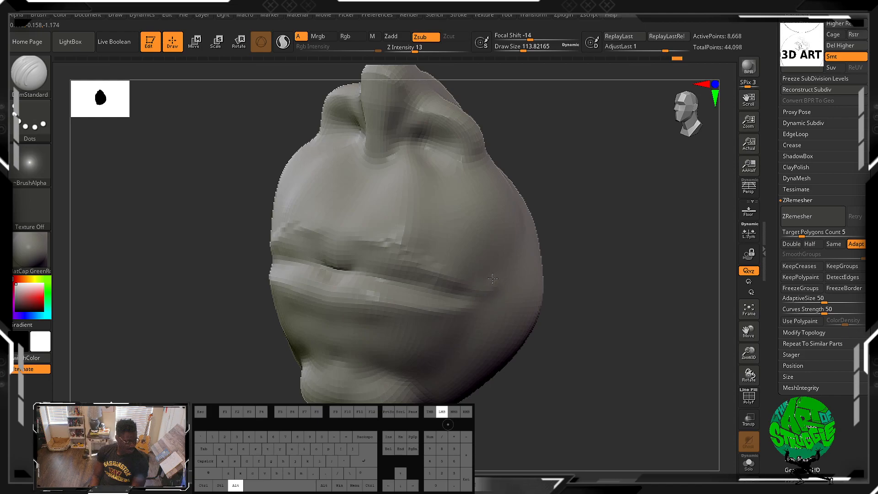
{"action": "left_click_drag", "start_coordinate": [493, 279], "coordinate": [496, 277], "text": "alt"}
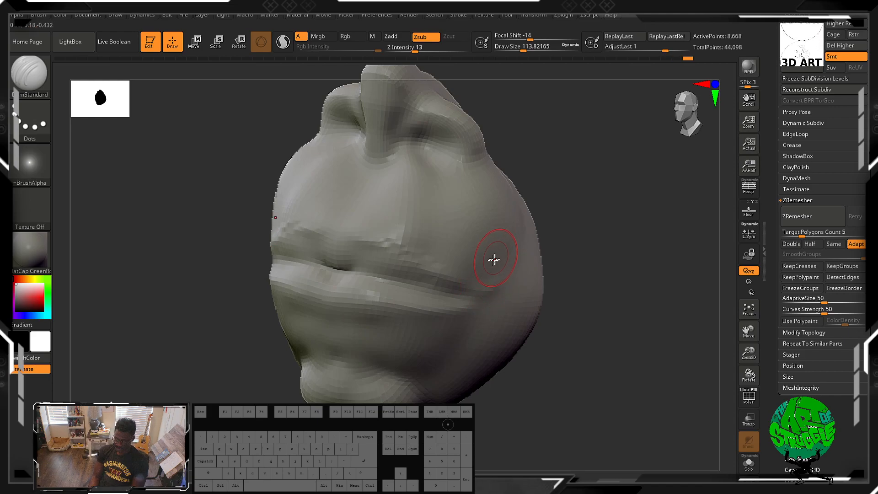
Step: Build up the cheek beside the mouth corner with ClayBuildup and smooth it into the face
{"action": "key", "text": "b"}
{"action": "key", "text": "c"}
{"action": "key", "text": "b"}
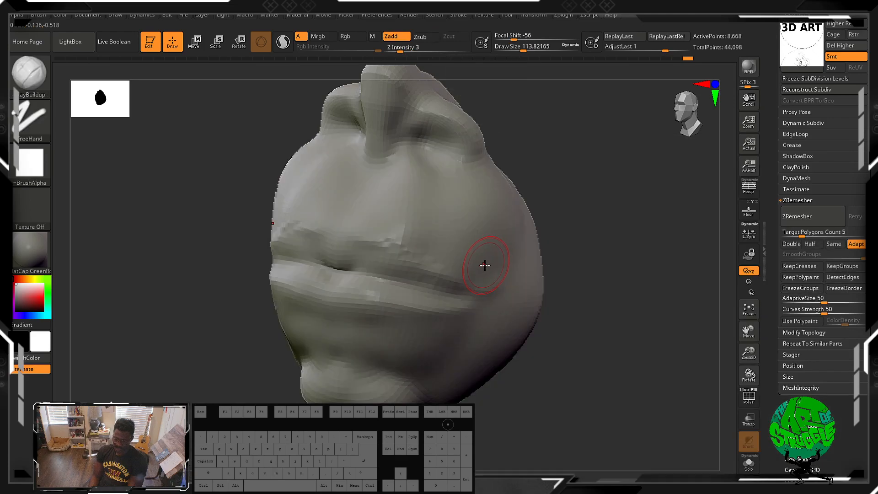
{"action": "left_click_drag", "start_coordinate": [482, 276], "coordinate": [489, 277]}
{"action": "left_click_drag", "start_coordinate": [486, 275], "coordinate": [472, 259], "text": "shift"}
{"action": "left_click_drag", "start_coordinate": [472, 260], "coordinate": [481, 268], "text": "shift"}
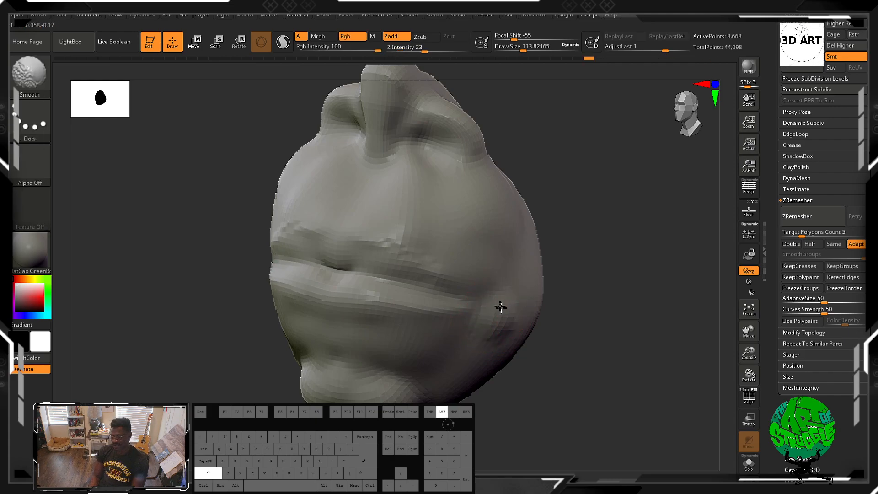
{"action": "left_click_drag", "start_coordinate": [501, 307], "coordinate": [490, 328], "text": "shift"}
{"action": "mouse_move", "coordinate": [479, 245]}
{"action": "left_mouse_down", "text": "shift"}
{"action": "mouse_move", "coordinate": [498, 280]}
{"action": "mouse_move", "coordinate": [494, 265]}
{"action": "left_mouse_up", "text": "shift"}
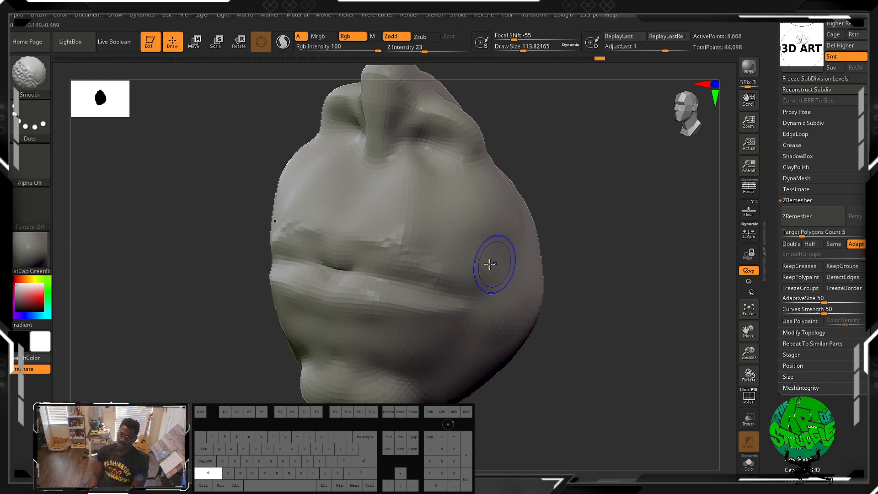
Step: Smooth the rough border of the upper lip and switch the sculpt to the next higher subdivision level
{"action": "mouse_move", "coordinate": [405, 241]}
{"action": "left_mouse_down", "text": "shift"}
{"action": "mouse_move", "coordinate": [372, 233]}
{"action": "mouse_move", "coordinate": [413, 251]}
{"action": "mouse_move", "coordinate": [429, 227]}
{"action": "left_mouse_up", "text": "shift"}
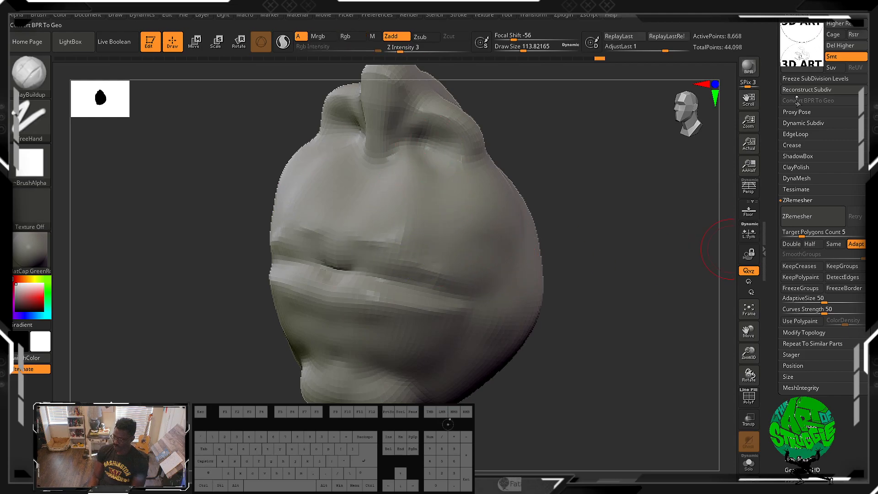
{"action": "left_click", "coordinate": [814, 35]}
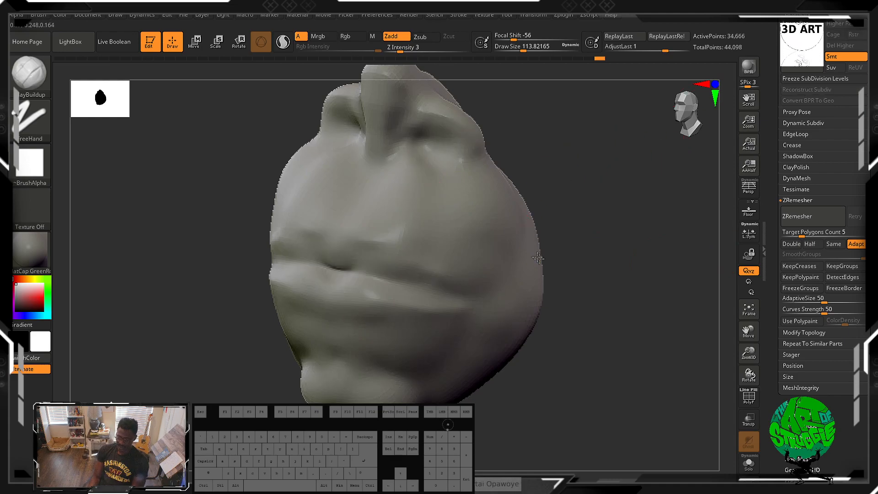
Step: Carve the line between the lips and define the upper lip's border with DamStandard at Z Intensity 13
{"action": "mouse_move", "coordinate": [591, 241]}
{"action": "left_mouse_down"}
{"action": "mouse_move", "coordinate": [613, 258]}
{"action": "mouse_move", "coordinate": [624, 209]}
{"action": "mouse_move", "coordinate": [596, 234]}
{"action": "left_mouse_up"}
{"action": "key", "text": "b"}
{"action": "key", "text": "d"}
{"action": "key", "text": "s"}
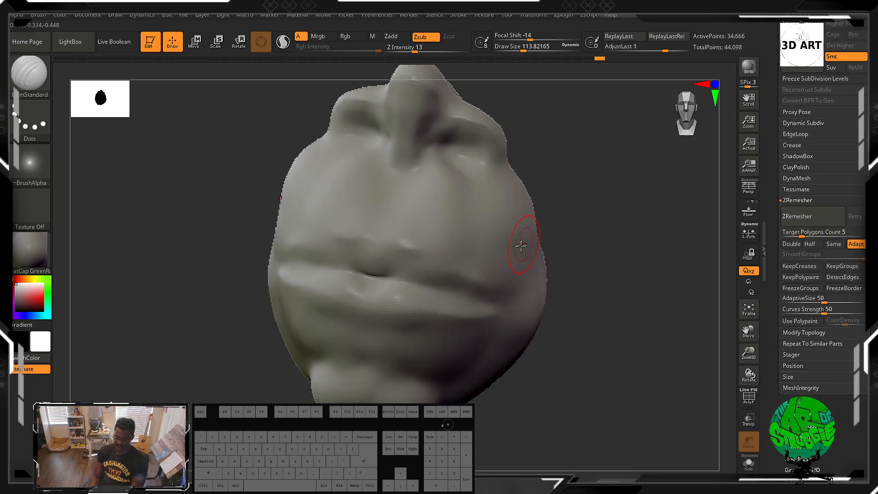
{"action": "left_click_drag", "start_coordinate": [494, 288], "coordinate": [459, 272]}
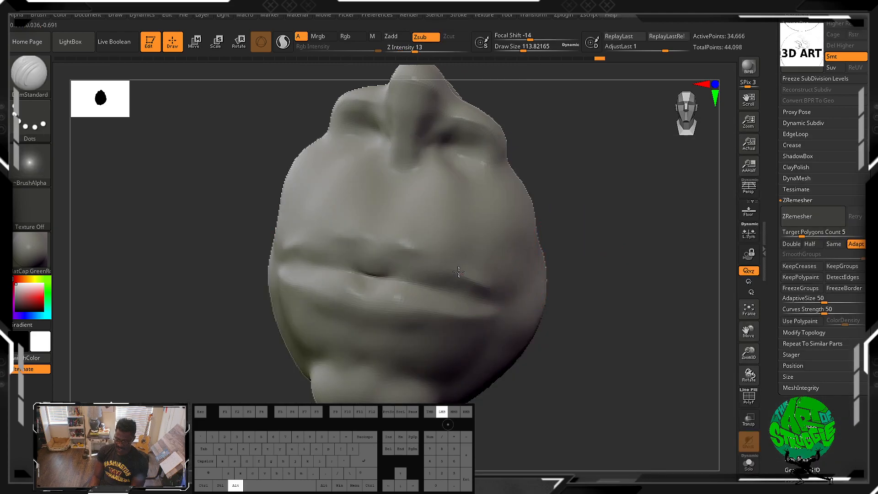
{"action": "mouse_move", "coordinate": [405, 244]}
{"action": "left_mouse_down"}
{"action": "mouse_move", "coordinate": [397, 235]}
{"action": "mouse_move", "coordinate": [402, 270]}
{"action": "mouse_move", "coordinate": [441, 280]}
{"action": "left_mouse_up"}
Step: Smooth the skin above the mouth and refine the upper lip's outline around its central bow
{"action": "mouse_move", "coordinate": [553, 288]}
{"action": "left_mouse_down"}
{"action": "mouse_move", "coordinate": [637, 290]}
{"action": "mouse_move", "coordinate": [653, 281]}
{"action": "mouse_move", "coordinate": [594, 259]}
{"action": "mouse_move", "coordinate": [637, 275]}
{"action": "mouse_move", "coordinate": [607, 277]}
{"action": "left_mouse_up"}
{"action": "left_click_drag", "start_coordinate": [451, 223], "coordinate": [430, 248], "text": "shift"}
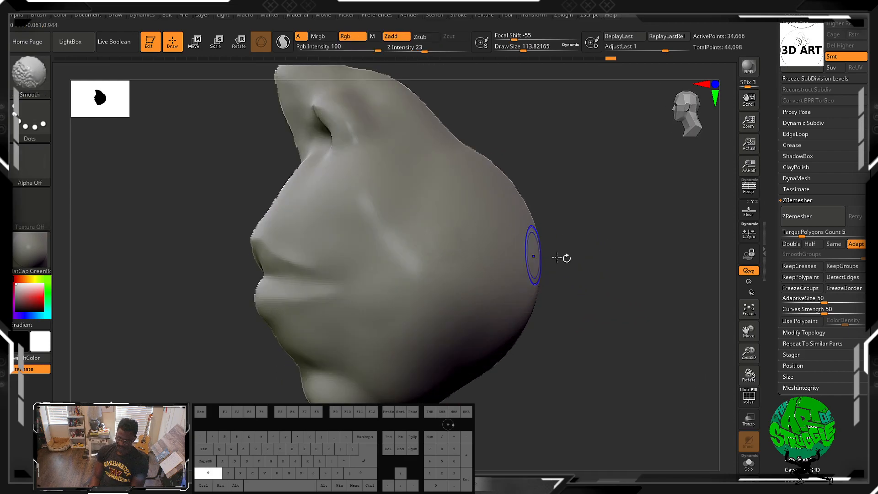
{"action": "left_click_drag", "start_coordinate": [562, 257], "coordinate": [612, 271]}
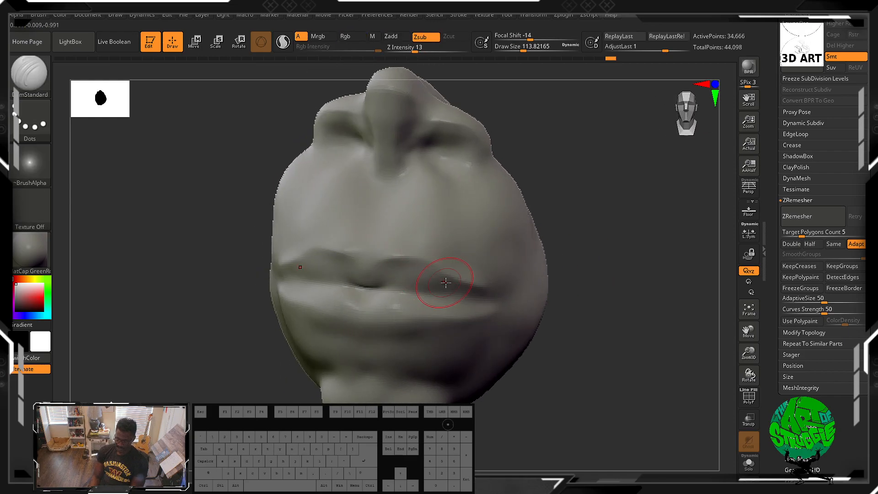
{"action": "left_click_drag", "start_coordinate": [613, 333], "coordinate": [418, 245]}
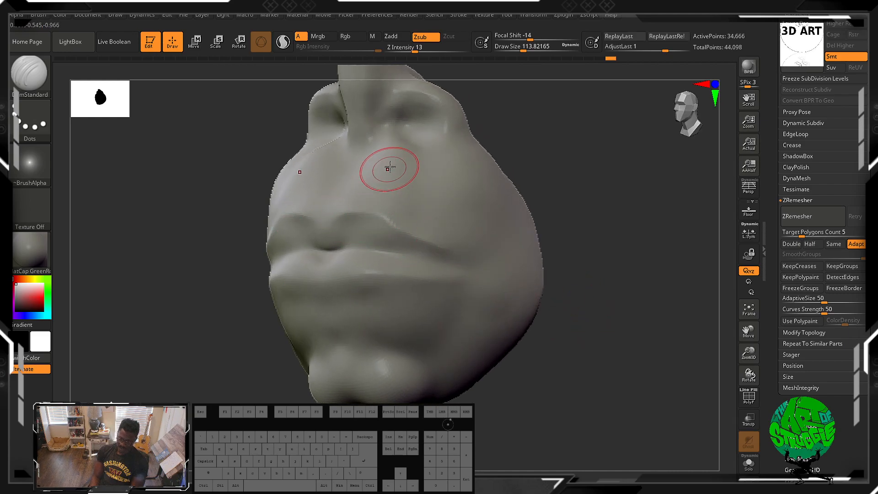
{"action": "mouse_move", "coordinate": [566, 157]}
{"action": "left_mouse_down"}
{"action": "mouse_move", "coordinate": [579, 192]}
{"action": "mouse_move", "coordinate": [585, 180]}
{"action": "mouse_move", "coordinate": [569, 181]}
{"action": "left_mouse_up"}
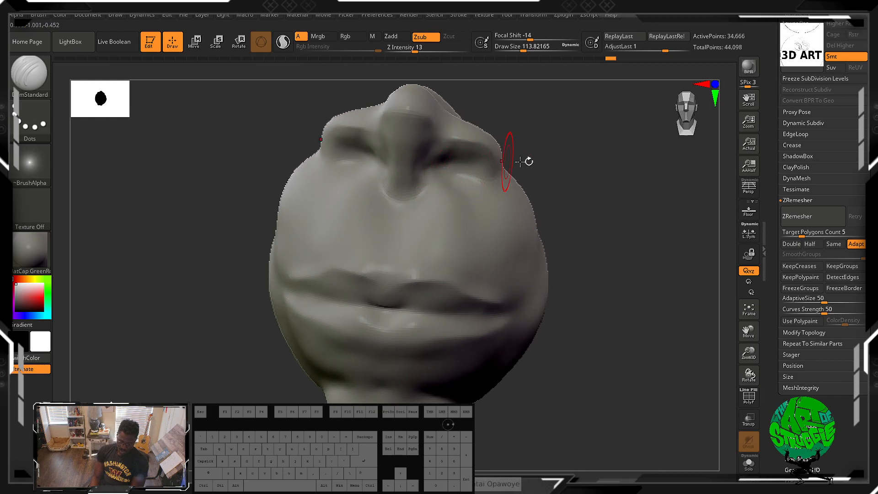
Step: Carve out both nostrils with ClayBuildup at Z Intensity 3 and a draw size of about 86
{"action": "mouse_move", "coordinate": [525, 161]}
{"action": "left_mouse_down"}
{"action": "mouse_move", "coordinate": [563, 144]}
{"action": "mouse_move", "coordinate": [561, 180]}
{"action": "left_mouse_up"}
{"action": "key", "text": "b"}
{"action": "key", "text": "c"}
{"action": "key", "text": "b"}
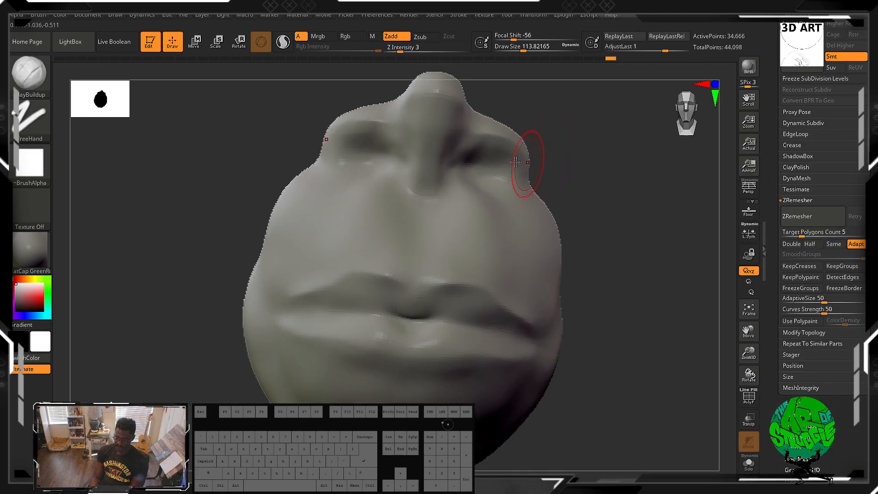
{"action": "key", "text": "bracketleft"}
{"action": "key", "text": "bracketleft"}
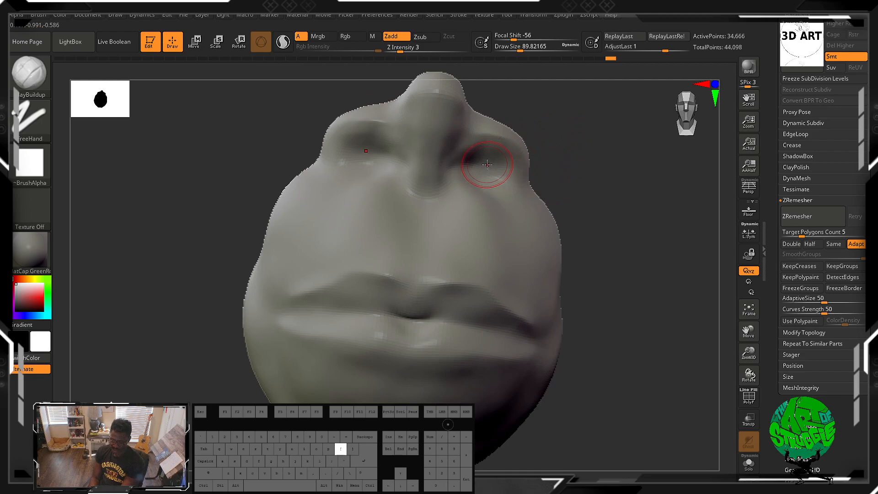
{"action": "left_click_drag", "start_coordinate": [486, 162], "coordinate": [497, 173], "text": "alt"}
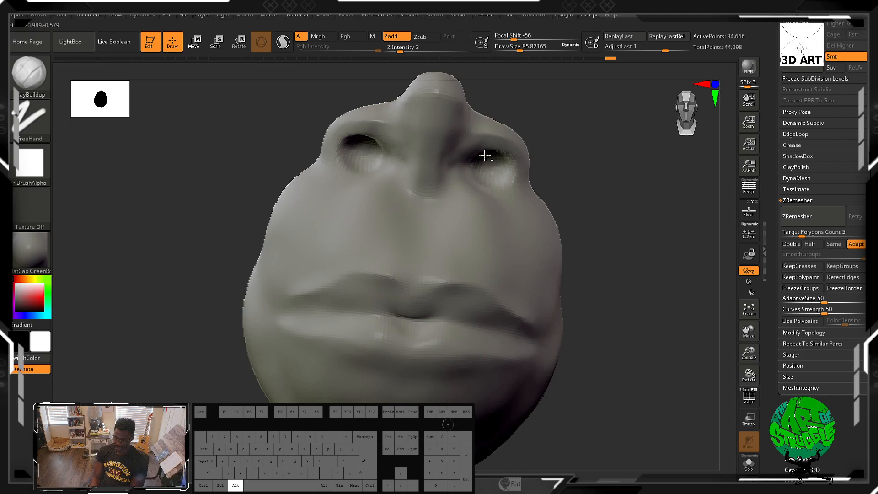
Step: Build up the area from the nostril base down toward the upper lip and smooth the strokes into the skin
{"action": "left_click_drag", "start_coordinate": [578, 146], "coordinate": [556, 157]}
{"action": "mouse_move", "coordinate": [402, 162]}
{"action": "left_mouse_down"}
{"action": "mouse_move", "coordinate": [425, 189]}
{"action": "mouse_move", "coordinate": [424, 203]}
{"action": "left_mouse_up"}
{"action": "left_click_drag", "start_coordinate": [417, 210], "coordinate": [371, 217]}
{"action": "mouse_move", "coordinate": [358, 210]}
{"action": "left_mouse_down"}
{"action": "mouse_move", "coordinate": [358, 201]}
{"action": "mouse_move", "coordinate": [383, 221]}
{"action": "left_mouse_up"}
{"action": "mouse_move", "coordinate": [386, 221]}
{"action": "left_mouse_down"}
{"action": "mouse_move", "coordinate": [398, 216]}
{"action": "mouse_move", "coordinate": [385, 222]}
{"action": "mouse_move", "coordinate": [369, 208]}
{"action": "left_mouse_up"}
{"action": "mouse_move", "coordinate": [322, 265]}
{"action": "left_mouse_down"}
{"action": "mouse_move", "coordinate": [380, 208]}
{"action": "mouse_move", "coordinate": [366, 217]}
{"action": "mouse_move", "coordinate": [371, 213]}
{"action": "left_mouse_up"}
{"action": "left_click_drag", "start_coordinate": [323, 283], "coordinate": [356, 233], "text": "shift"}
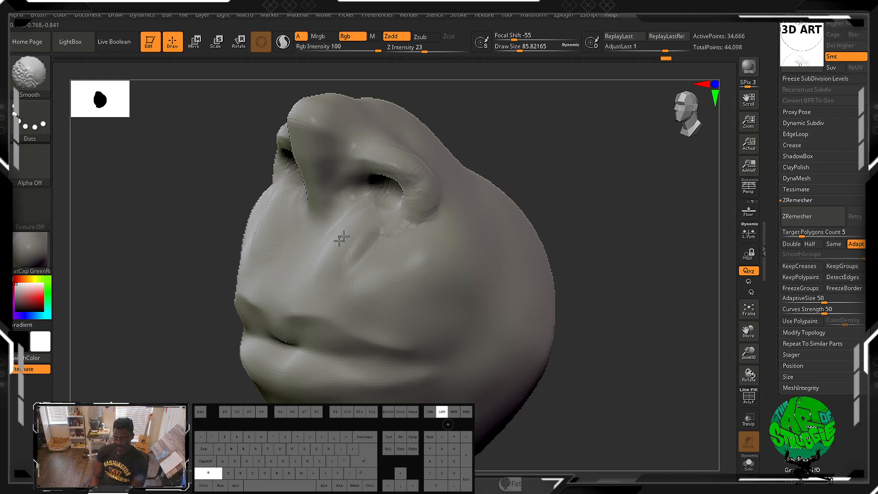
{"action": "left_click_drag", "start_coordinate": [339, 241], "coordinate": [327, 245], "text": "shift"}
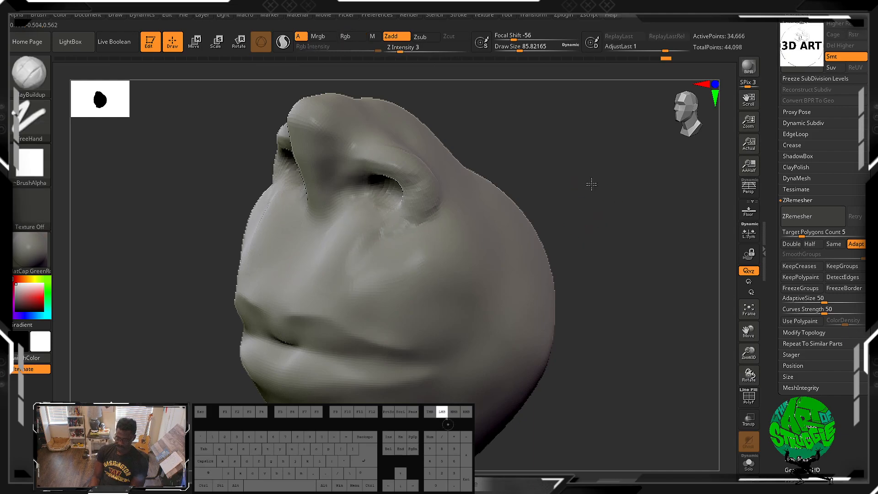
Step: Add volume in vertical strokes below the nostrils and smooth them into the cheeks and the area above the lip
{"action": "mouse_move", "coordinate": [588, 184]}
{"action": "left_mouse_down"}
{"action": "mouse_move", "coordinate": [629, 194]}
{"action": "mouse_move", "coordinate": [610, 186]}
{"action": "left_mouse_up"}
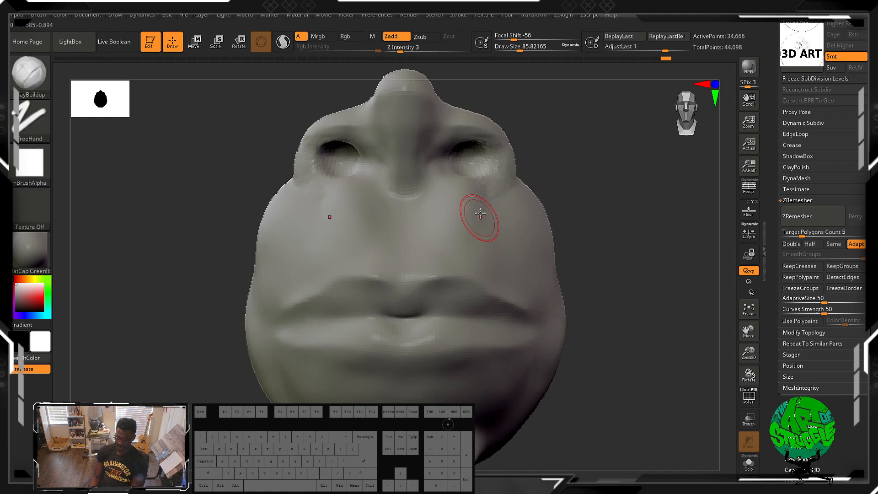
{"action": "left_click_drag", "start_coordinate": [483, 240], "coordinate": [467, 157]}
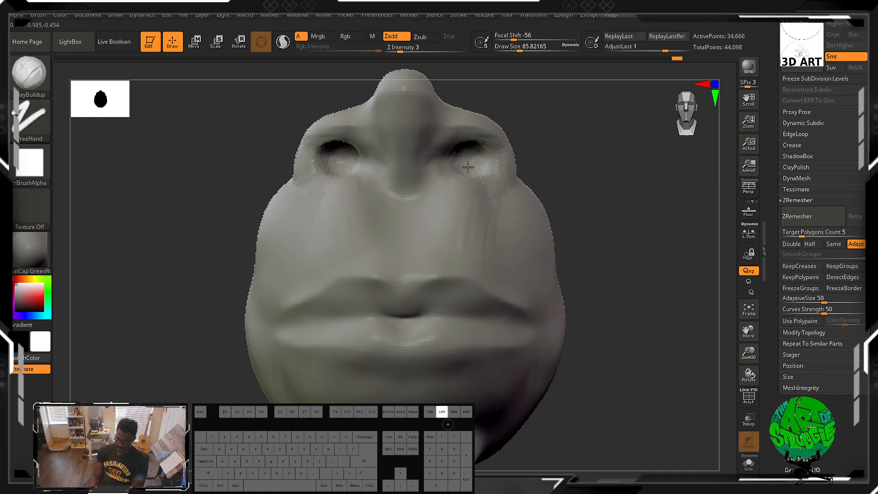
{"action": "key", "text": "shift"}
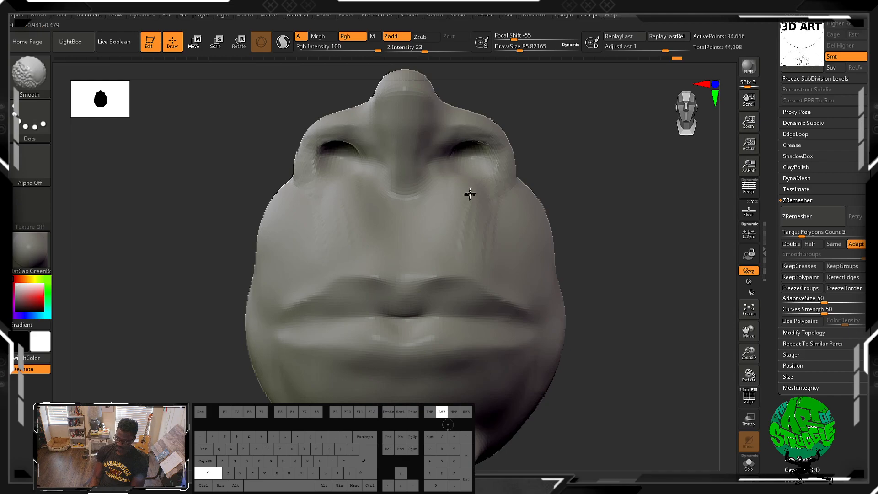
{"action": "left_click_drag", "start_coordinate": [461, 237], "coordinate": [463, 238], "text": "shift"}
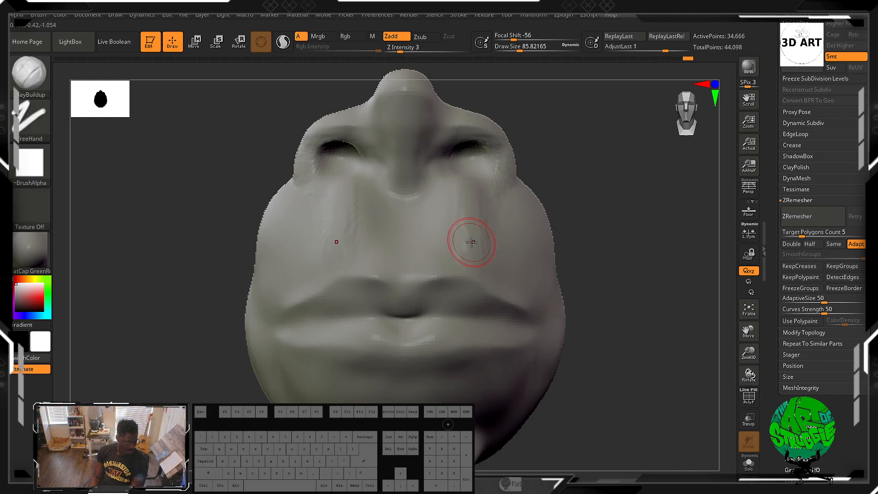
{"action": "left_click_drag", "start_coordinate": [480, 259], "coordinate": [479, 244], "text": "shift"}
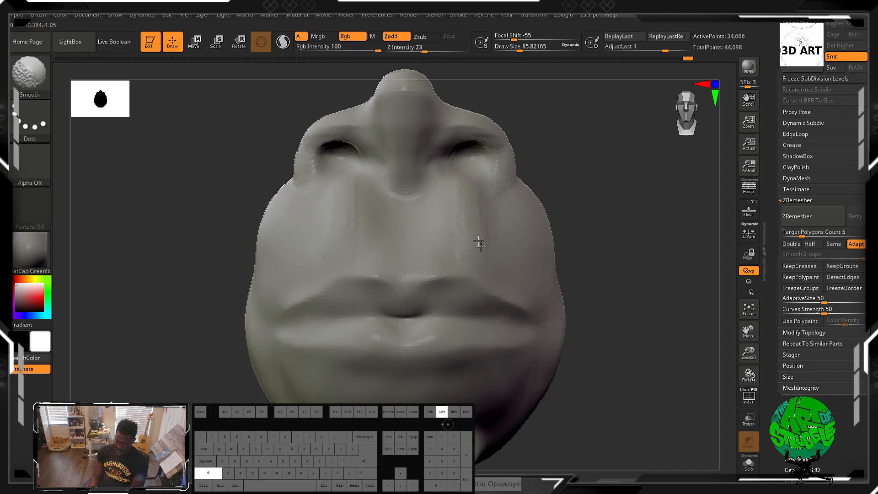
{"action": "left_click_drag", "start_coordinate": [449, 207], "coordinate": [525, 239], "text": "shift"}
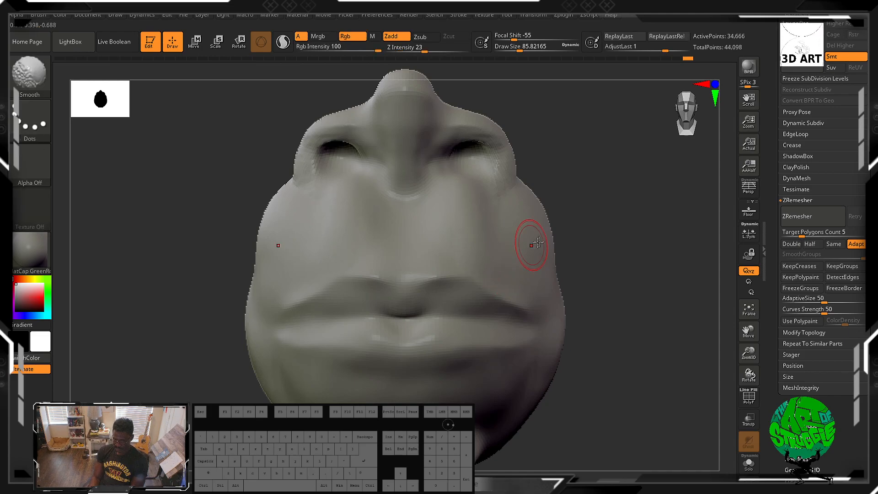
{"action": "left_click", "coordinate": [617, 265]}
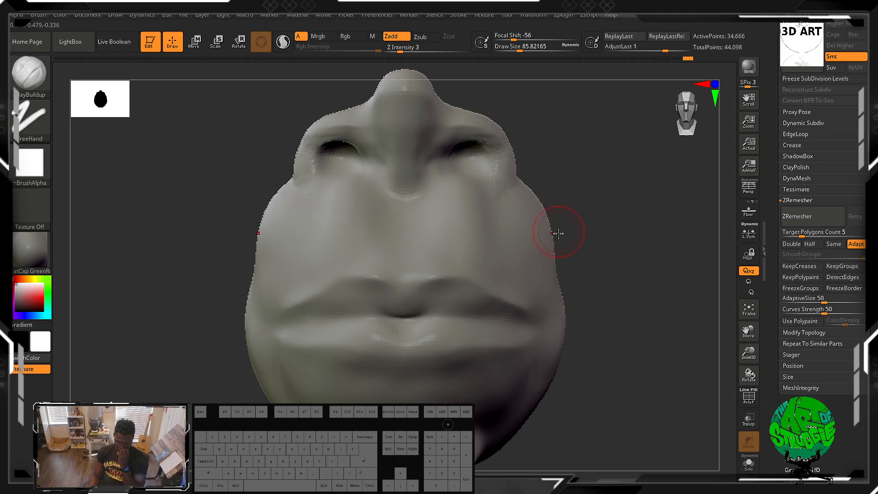
Step: Raise a crisp border along the lower lip with inverted DamStandard strokes at Z Intensity 13 and a draw size of about 86
{"action": "mouse_move", "coordinate": [612, 313]}
{"action": "left_mouse_down"}
{"action": "mouse_move", "coordinate": [606, 302]}
{"action": "mouse_move", "coordinate": [617, 271]}
{"action": "left_mouse_up"}
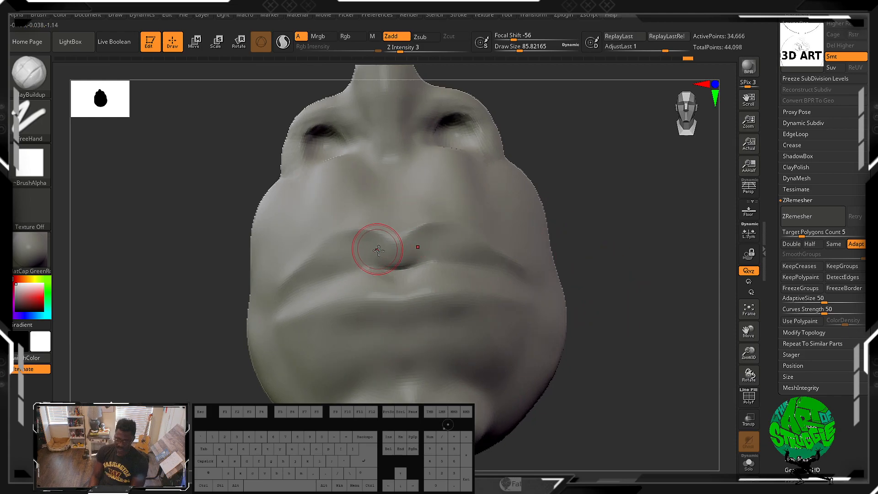
{"action": "mouse_move", "coordinate": [652, 298]}
{"action": "left_mouse_down"}
{"action": "mouse_move", "coordinate": [619, 313]}
{"action": "mouse_move", "coordinate": [642, 301]}
{"action": "left_mouse_up"}
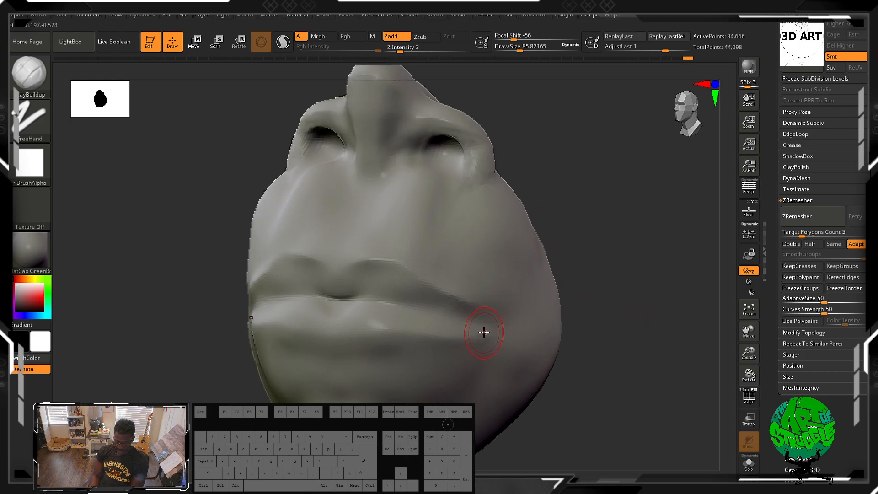
{"action": "key", "text": "b"}
{"action": "key", "text": "d"}
{"action": "key", "text": "s"}
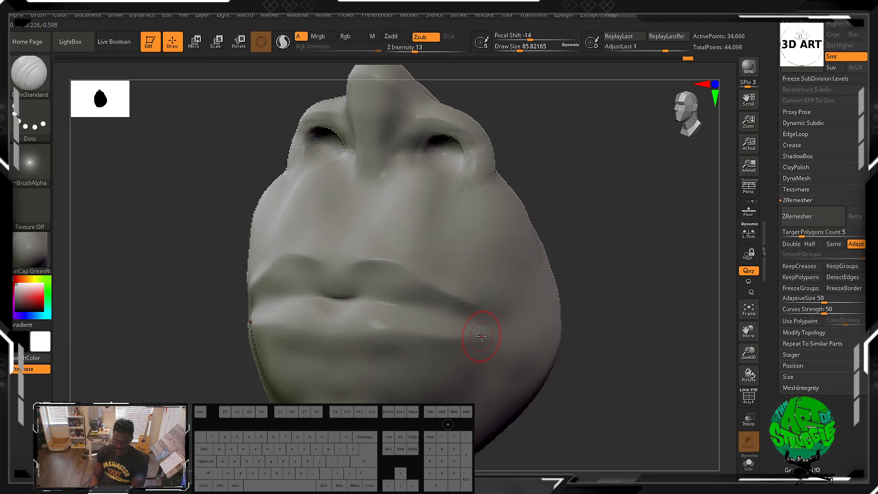
{"action": "left_click_drag", "start_coordinate": [488, 334], "coordinate": [438, 333], "text": "alt"}
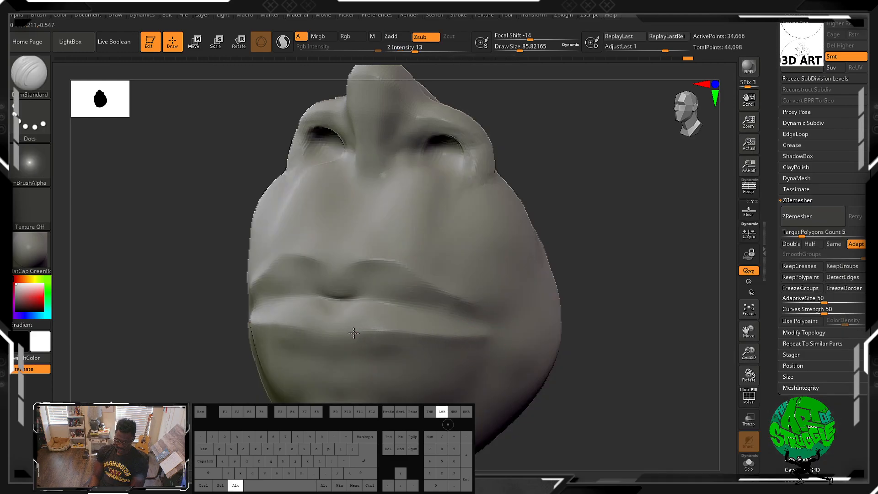
{"action": "left_click_drag", "start_coordinate": [324, 338], "coordinate": [306, 330], "text": "alt"}
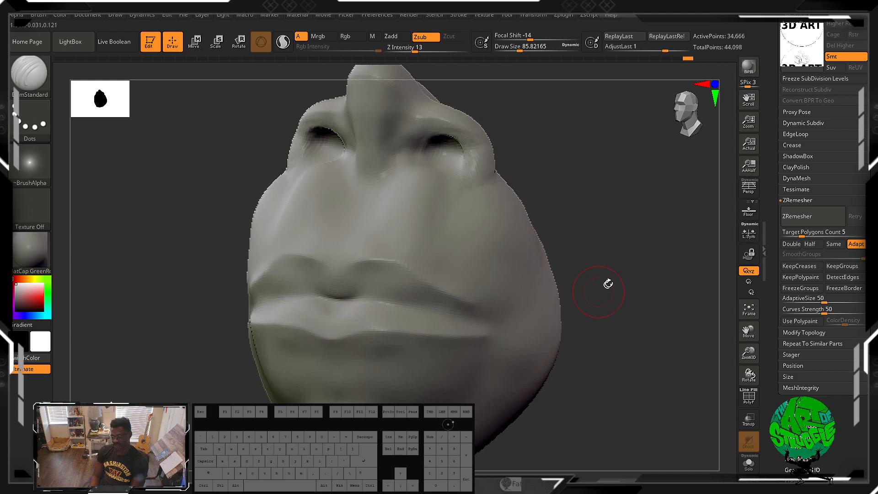
Step: Define the upper lip's border from the mouth corner to its centre with DamStandard strokes
{"action": "left_click_drag", "start_coordinate": [629, 201], "coordinate": [640, 191], "text": "alt"}
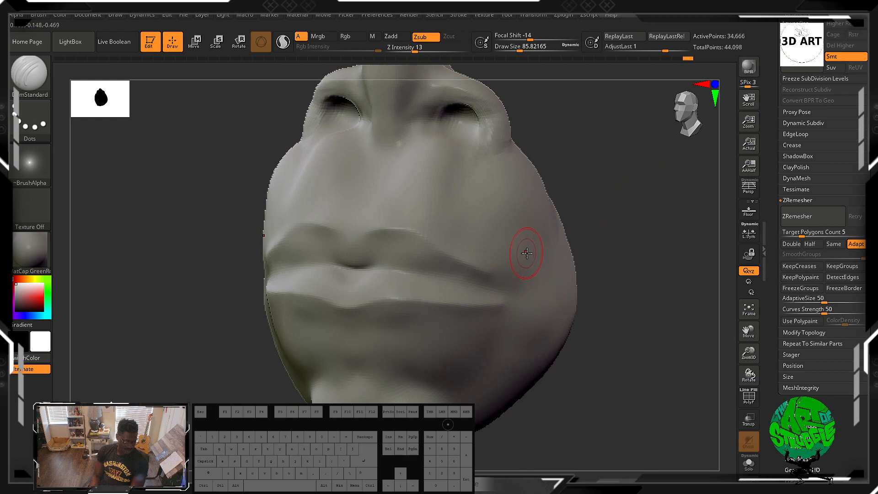
{"action": "left_click_drag", "start_coordinate": [649, 227], "coordinate": [633, 251]}
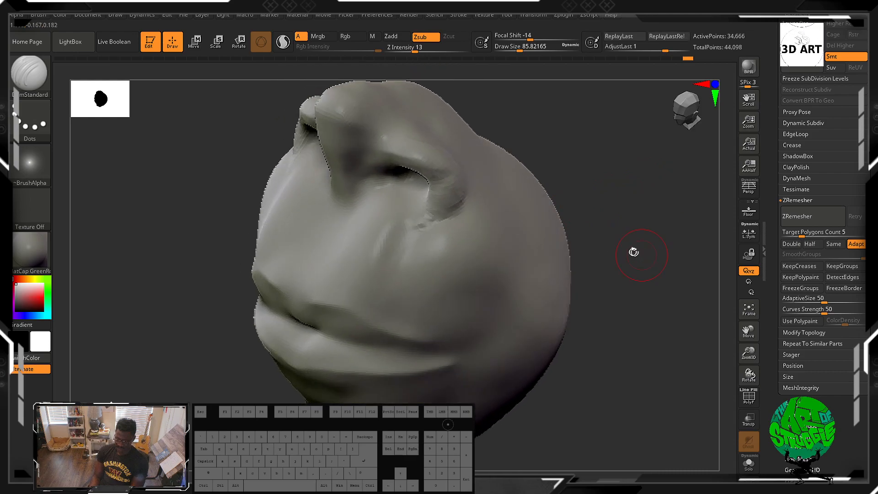
{"action": "left_click_drag", "start_coordinate": [443, 336], "coordinate": [393, 321]}
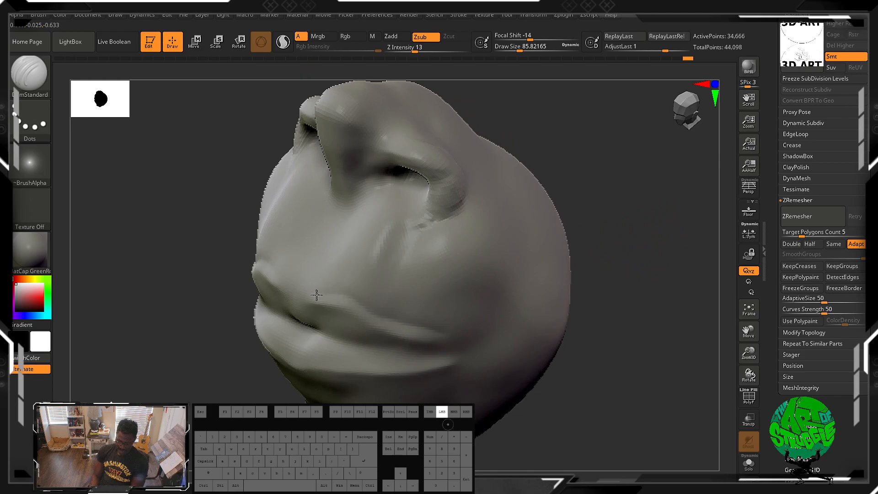
{"action": "mouse_move", "coordinate": [298, 294]}
{"action": "left_mouse_down"}
{"action": "mouse_move", "coordinate": [329, 279]}
{"action": "mouse_move", "coordinate": [420, 317]}
{"action": "left_mouse_up"}
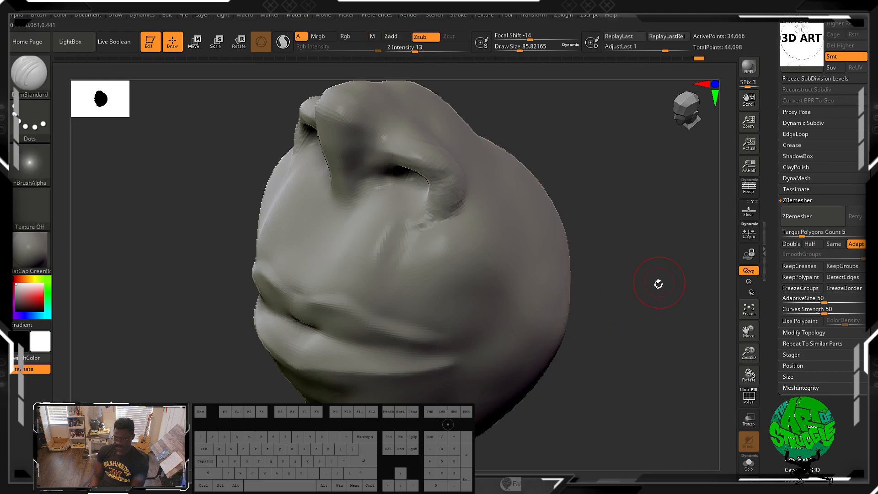
Step: Deepen the crease between the lips toward the mouth corner with repeated DamStandard strokes
{"action": "mouse_move", "coordinate": [658, 284]}
{"action": "left_mouse_down"}
{"action": "mouse_move", "coordinate": [680, 243]}
{"action": "mouse_move", "coordinate": [649, 255]}
{"action": "left_mouse_up"}
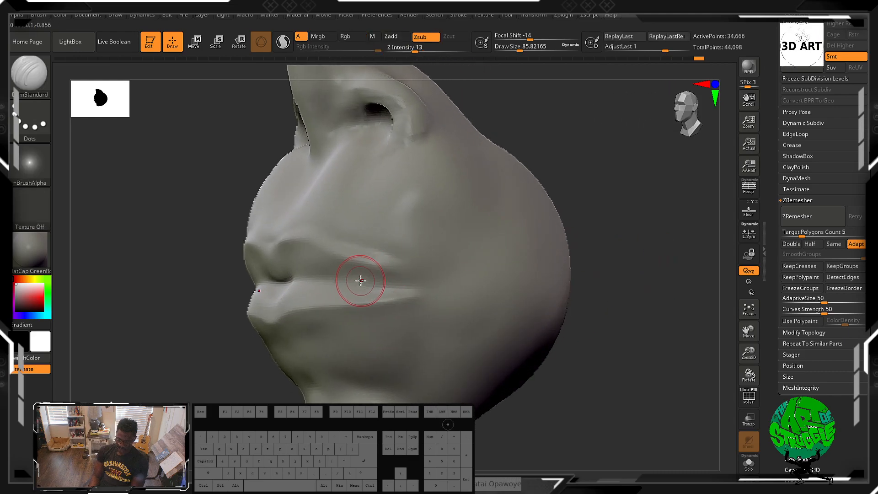
{"action": "left_click_drag", "start_coordinate": [360, 280], "coordinate": [395, 290]}
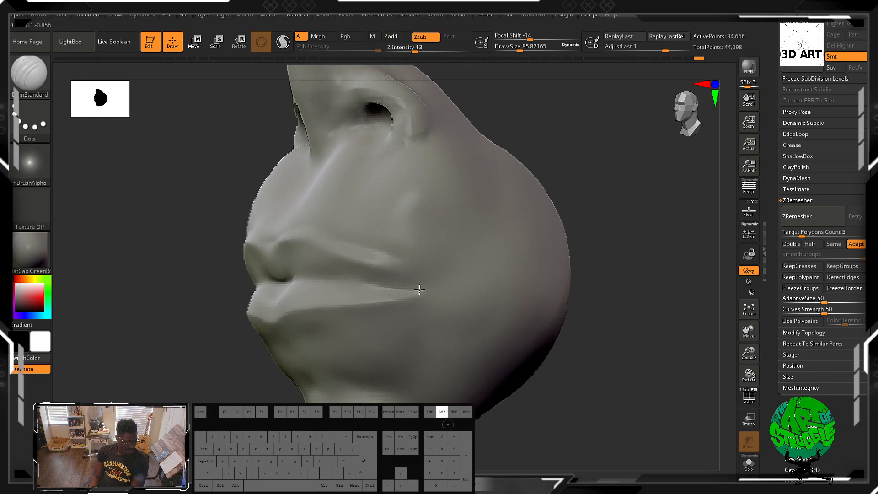
{"action": "mouse_move", "coordinate": [427, 305]}
{"action": "left_mouse_down"}
{"action": "mouse_move", "coordinate": [425, 313]}
{"action": "mouse_move", "coordinate": [404, 288]}
{"action": "mouse_move", "coordinate": [425, 307]}
{"action": "left_mouse_up"}
{"action": "left_click_drag", "start_coordinate": [375, 290], "coordinate": [424, 304]}
{"action": "mouse_move", "coordinate": [375, 291]}
{"action": "left_mouse_down"}
{"action": "mouse_move", "coordinate": [426, 296]}
{"action": "mouse_move", "coordinate": [425, 314]}
{"action": "left_mouse_up"}
Step: Carve grooves around the upper lip's central bump and add fine vertical creases across the lower lip
{"action": "left_click_drag", "start_coordinate": [198, 270], "coordinate": [229, 272]}
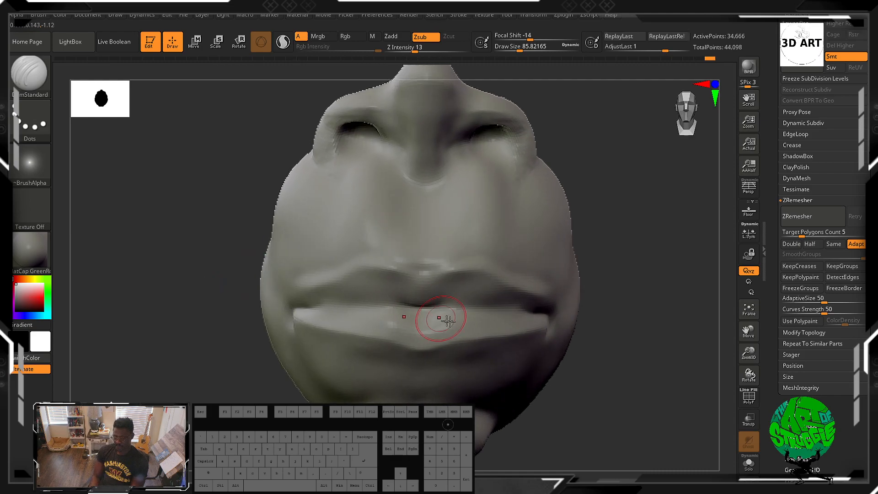
{"action": "mouse_move", "coordinate": [620, 370]}
{"action": "left_mouse_down"}
{"action": "mouse_move", "coordinate": [526, 292]}
{"action": "mouse_move", "coordinate": [487, 285]}
{"action": "left_mouse_up"}
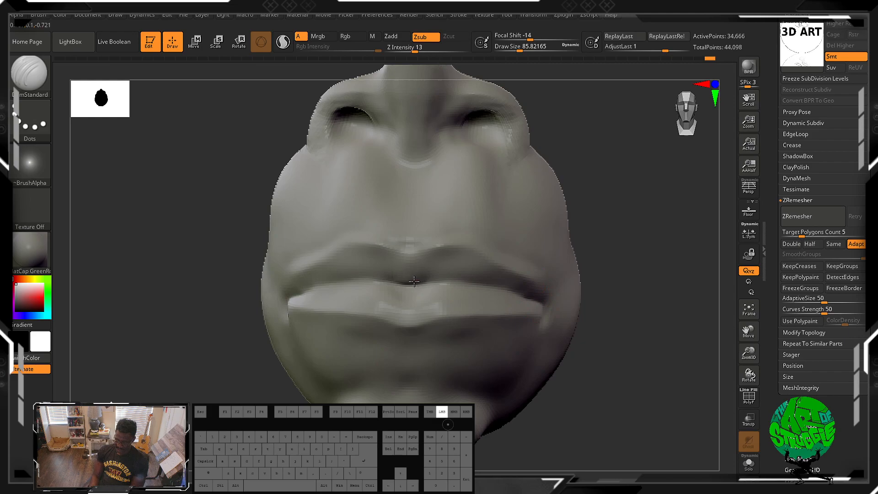
{"action": "mouse_move", "coordinate": [433, 267]}
{"action": "left_mouse_down"}
{"action": "mouse_move", "coordinate": [420, 280]}
{"action": "mouse_move", "coordinate": [437, 262]}
{"action": "left_mouse_up"}
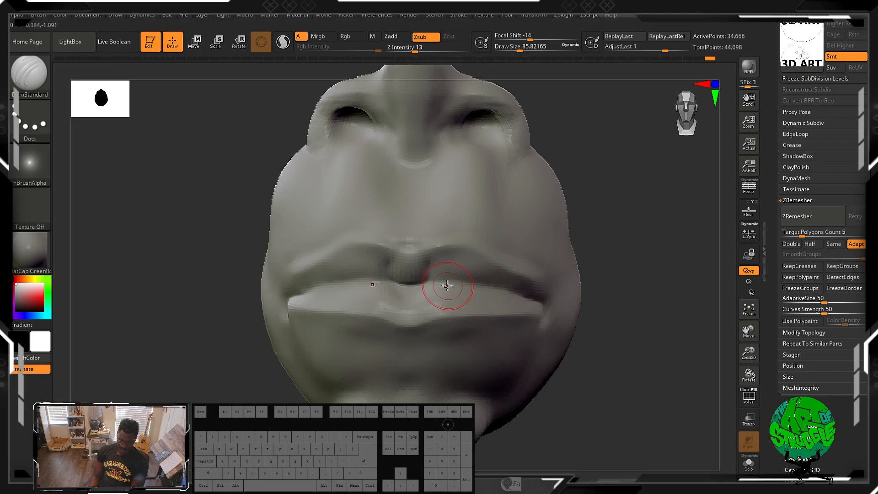
{"action": "left_click_drag", "start_coordinate": [449, 289], "coordinate": [510, 297]}
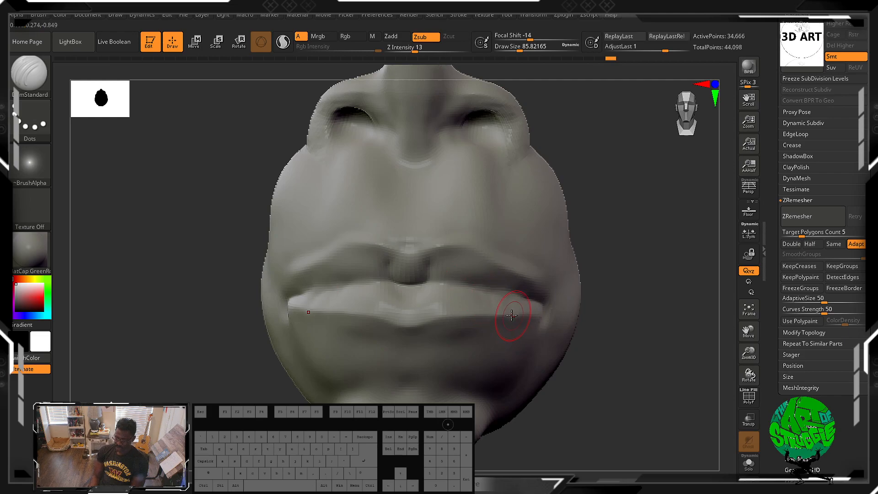
{"action": "left_click_drag", "start_coordinate": [450, 291], "coordinate": [464, 311]}
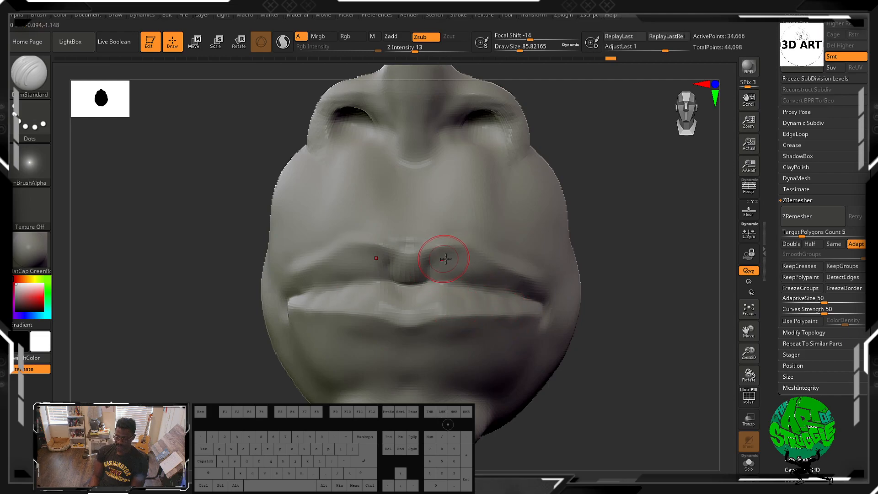
{"action": "mouse_move", "coordinate": [653, 329]}
{"action": "left_mouse_down"}
{"action": "mouse_move", "coordinate": [633, 333]}
{"action": "mouse_move", "coordinate": [603, 325]}
{"action": "mouse_move", "coordinate": [656, 325]}
{"action": "mouse_move", "coordinate": [594, 315]}
{"action": "left_mouse_up"}
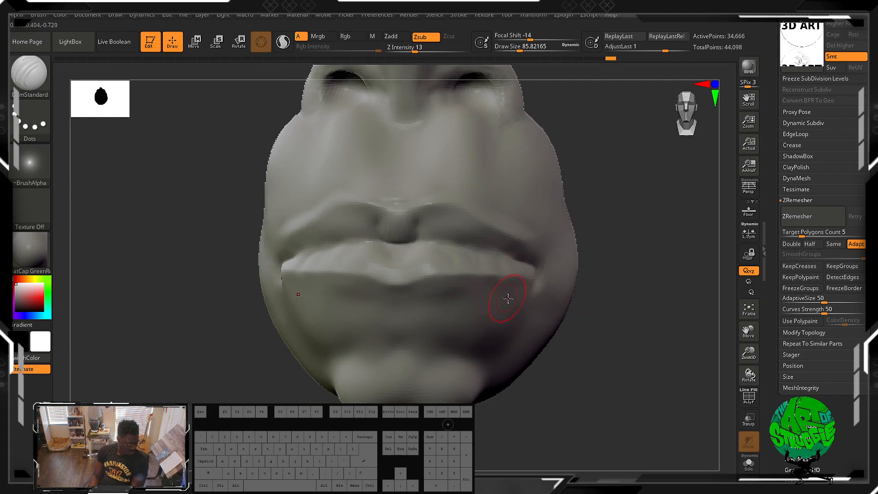
Step: Smooth the area beneath the lower lip, and build up and blend the mouth corner with ClayBuildup at Z Intensity 3
{"action": "left_click_drag", "start_coordinate": [588, 392], "coordinate": [578, 343], "text": "alt"}
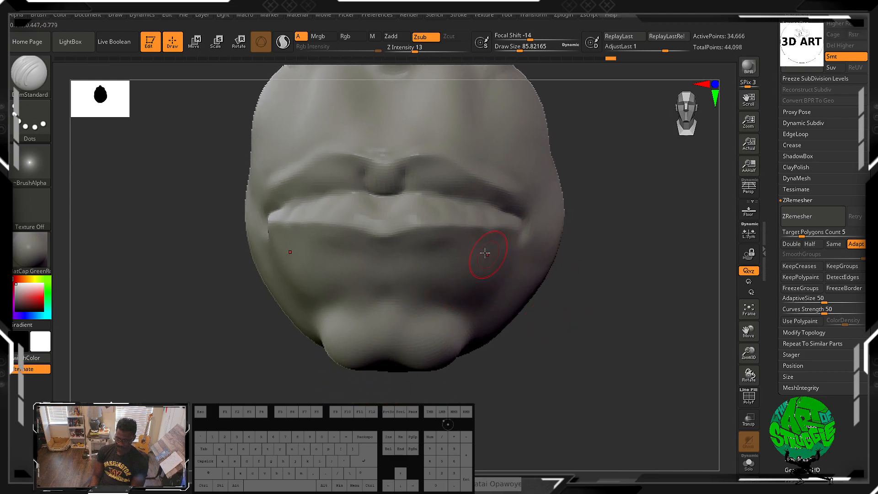
{"action": "left_click_drag", "start_coordinate": [451, 244], "coordinate": [386, 254]}
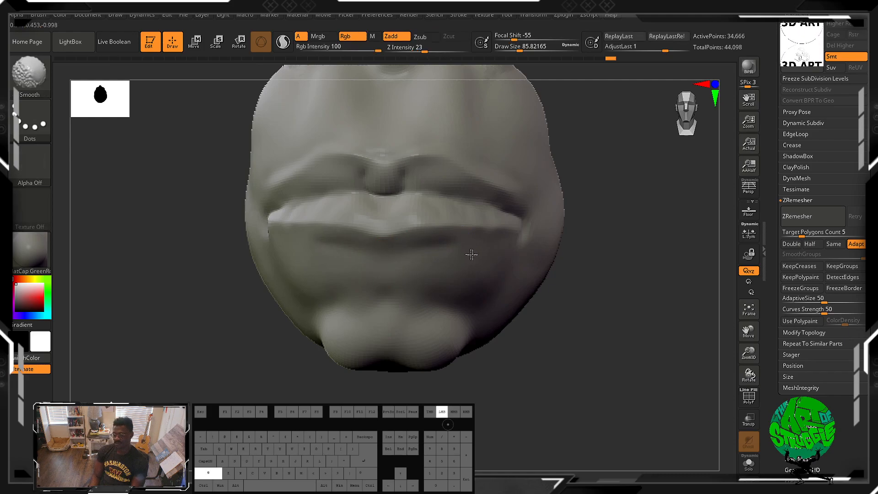
{"action": "mouse_move", "coordinate": [608, 331]}
{"action": "left_mouse_down"}
{"action": "mouse_move", "coordinate": [591, 290]}
{"action": "mouse_move", "coordinate": [554, 323]}
{"action": "mouse_move", "coordinate": [589, 349]}
{"action": "mouse_move", "coordinate": [590, 366]}
{"action": "mouse_move", "coordinate": [605, 337]}
{"action": "mouse_move", "coordinate": [598, 273]}
{"action": "mouse_move", "coordinate": [562, 267]}
{"action": "mouse_move", "coordinate": [623, 270]}
{"action": "mouse_move", "coordinate": [580, 270]}
{"action": "mouse_move", "coordinate": [588, 350]}
{"action": "left_mouse_up"}
{"action": "key", "text": "b"}
{"action": "key", "text": "c"}
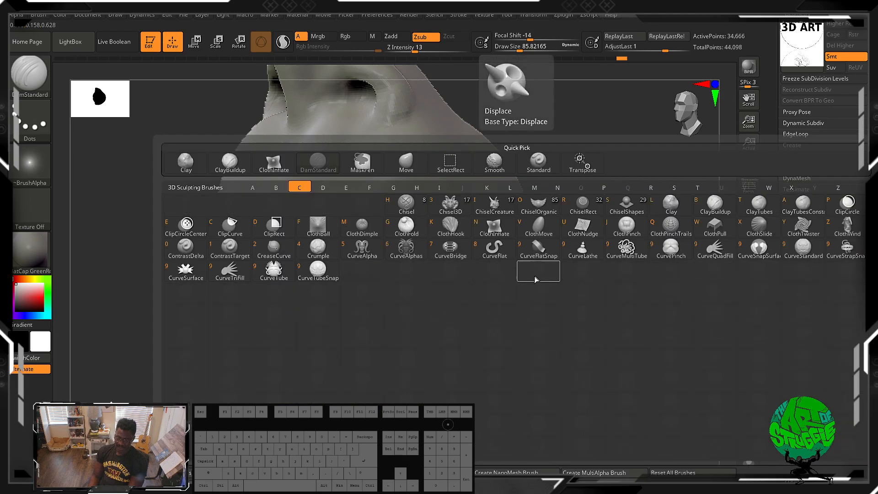
{"action": "key", "text": "b"}
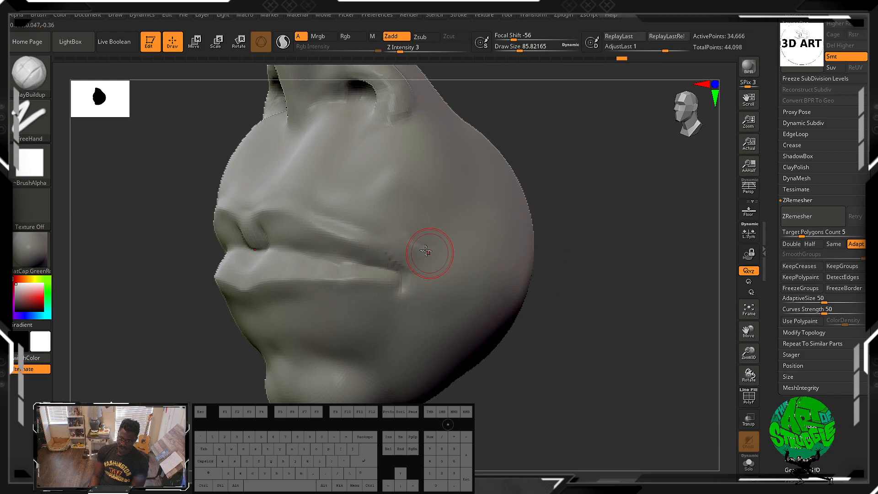
{"action": "left_click_drag", "start_coordinate": [415, 250], "coordinate": [409, 247], "text": "shift"}
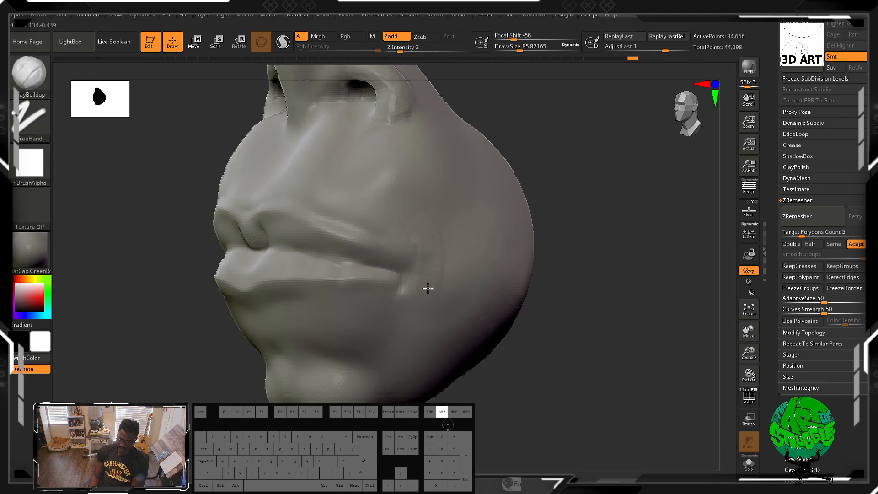
{"action": "left_click_drag", "start_coordinate": [435, 300], "coordinate": [427, 289], "text": "shift"}
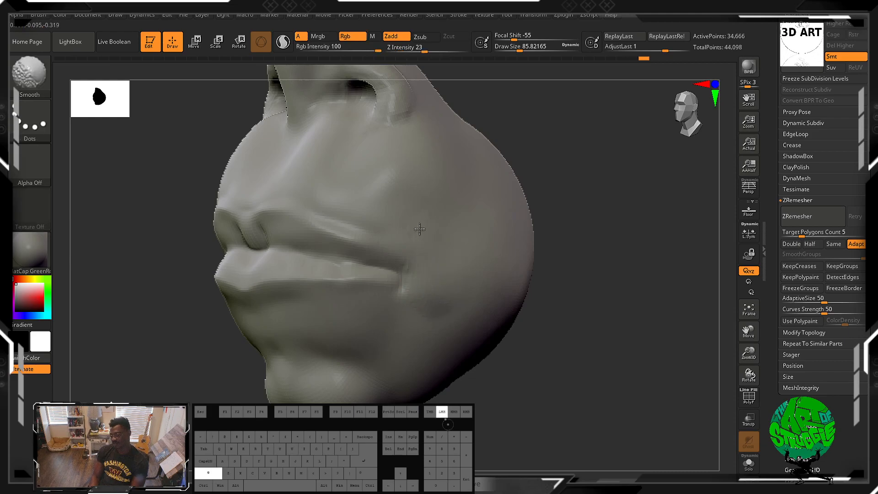
Step: Soften the grooves beside the upper lip's central bump by smoothing them
{"action": "mouse_move", "coordinate": [580, 354]}
{"action": "left_mouse_down"}
{"action": "mouse_move", "coordinate": [599, 356]}
{"action": "mouse_move", "coordinate": [584, 347]}
{"action": "mouse_move", "coordinate": [603, 358]}
{"action": "mouse_move", "coordinate": [550, 355]}
{"action": "mouse_move", "coordinate": [599, 352]}
{"action": "mouse_move", "coordinate": [567, 353]}
{"action": "mouse_move", "coordinate": [589, 345]}
{"action": "left_mouse_up"}
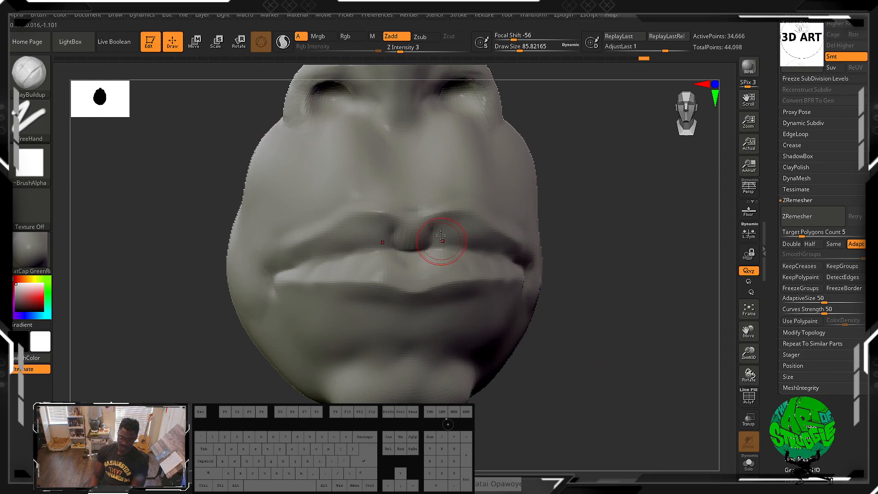
{"action": "key", "text": "shift"}
{"action": "left_click_drag", "start_coordinate": [428, 228], "coordinate": [432, 234], "text": "shift"}
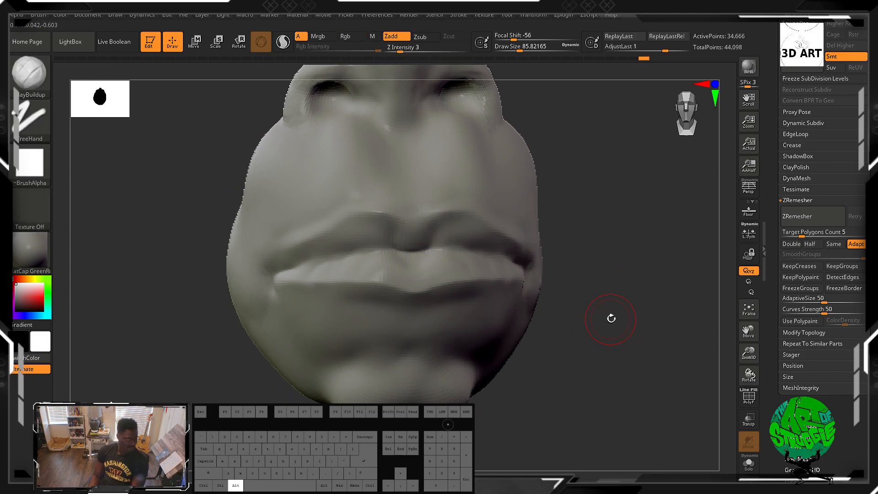
Step: Build up the nose tip and underside with ClayBuildup strokes and smooth them into a rounded form
{"action": "mouse_move", "coordinate": [623, 246]}
{"action": "left_mouse_down"}
{"action": "mouse_move", "coordinate": [615, 286]}
{"action": "mouse_move", "coordinate": [643, 247]}
{"action": "mouse_move", "coordinate": [632, 291]}
{"action": "mouse_move", "coordinate": [639, 268]}
{"action": "mouse_move", "coordinate": [596, 239]}
{"action": "mouse_move", "coordinate": [631, 245]}
{"action": "mouse_move", "coordinate": [631, 255]}
{"action": "left_mouse_up"}
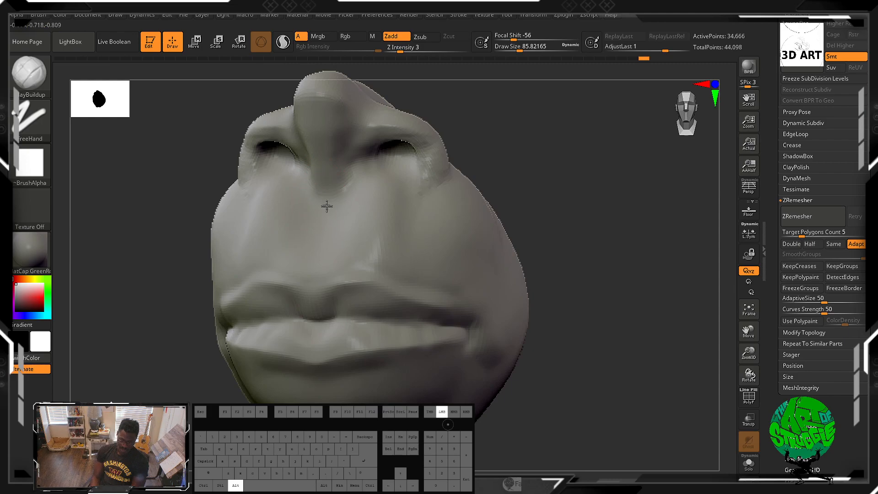
{"action": "key", "text": "shift"}
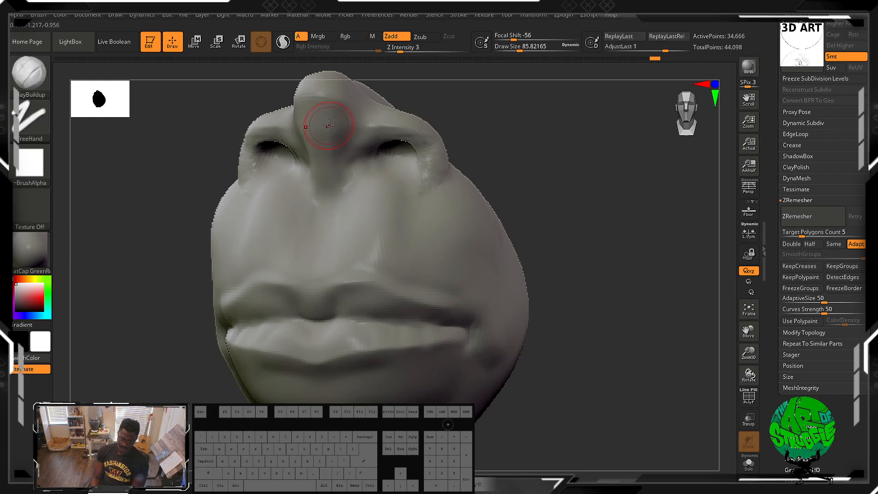
{"action": "mouse_move", "coordinate": [330, 128]}
{"action": "left_mouse_down"}
{"action": "mouse_move", "coordinate": [331, 174]}
{"action": "mouse_move", "coordinate": [321, 139]}
{"action": "left_mouse_up"}
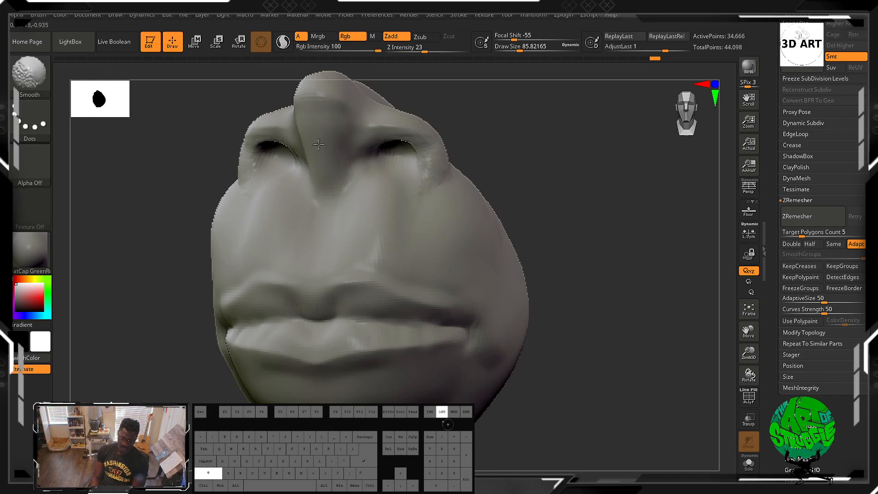
{"action": "left_click_drag", "start_coordinate": [318, 145], "coordinate": [318, 109], "text": "shift"}
{"action": "mouse_move", "coordinate": [545, 213]}
{"action": "left_mouse_down"}
{"action": "mouse_move", "coordinate": [528, 251]}
{"action": "mouse_move", "coordinate": [535, 237]}
{"action": "left_mouse_up"}
{"action": "mouse_move", "coordinate": [387, 220]}
{"action": "left_mouse_down"}
{"action": "mouse_move", "coordinate": [405, 226]}
{"action": "mouse_move", "coordinate": [388, 242]}
{"action": "mouse_move", "coordinate": [385, 215]}
{"action": "mouse_move", "coordinate": [396, 230]}
{"action": "left_mouse_up"}
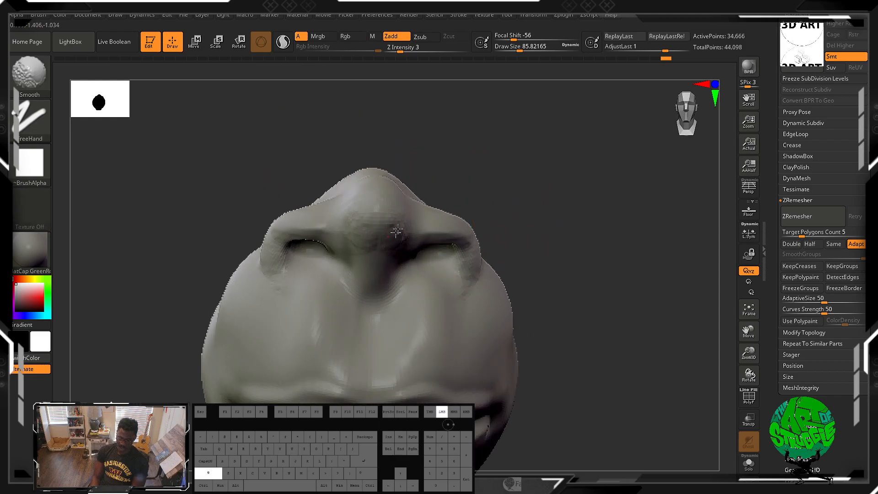
{"action": "mouse_move", "coordinate": [386, 191]}
{"action": "left_mouse_down", "text": "shift"}
{"action": "mouse_move", "coordinate": [349, 208]}
{"action": "mouse_move", "coordinate": [377, 238]}
{"action": "left_mouse_up", "text": "shift"}
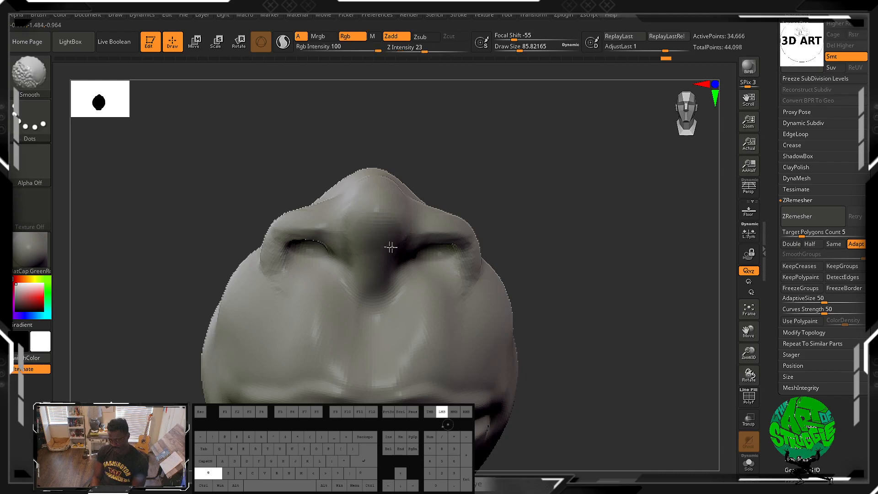
{"action": "mouse_move", "coordinate": [556, 188]}
{"action": "left_mouse_down"}
{"action": "mouse_move", "coordinate": [574, 243]}
{"action": "mouse_move", "coordinate": [505, 331]}
{"action": "mouse_move", "coordinate": [514, 316]}
{"action": "mouse_move", "coordinate": [488, 341]}
{"action": "mouse_move", "coordinate": [500, 354]}
{"action": "mouse_move", "coordinate": [520, 334]}
{"action": "mouse_move", "coordinate": [479, 332]}
{"action": "mouse_move", "coordinate": [484, 363]}
{"action": "mouse_move", "coordinate": [491, 365]}
{"action": "mouse_move", "coordinate": [496, 351]}
{"action": "left_mouse_up"}
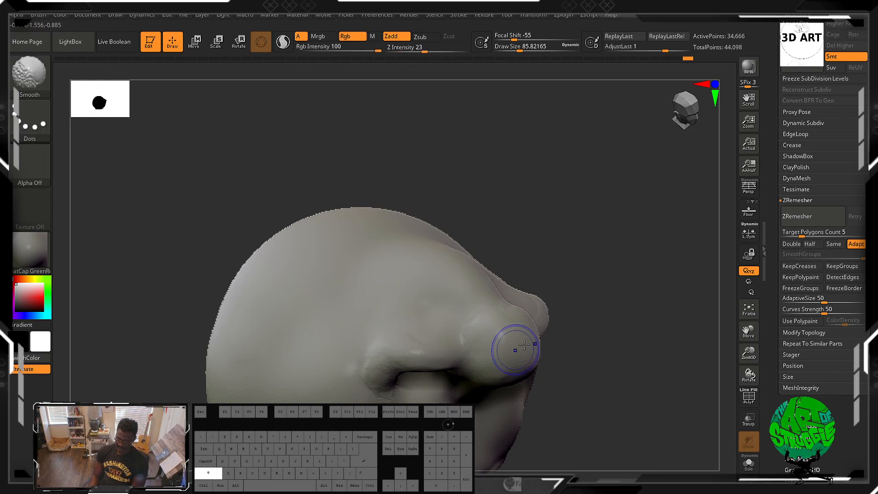
{"action": "left_click_drag", "start_coordinate": [603, 258], "coordinate": [549, 199]}
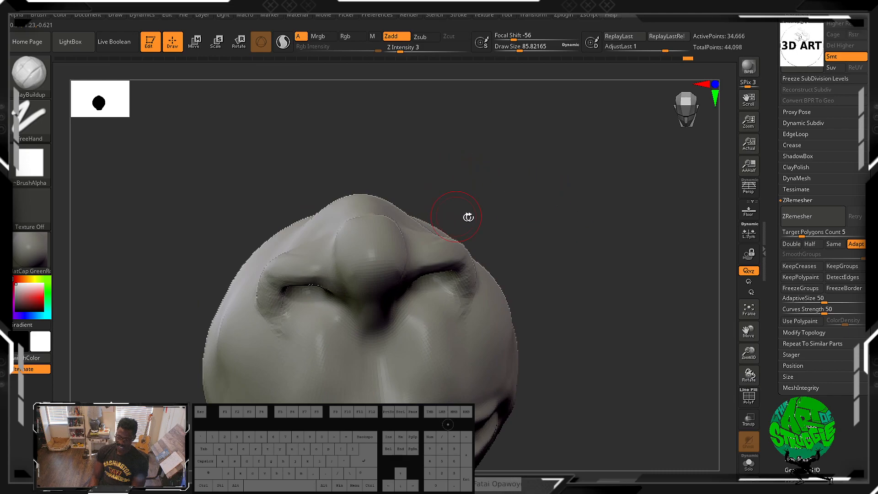
Step: Thicken the rim of the nostril wing with ClayBuildup strokes and smooth it into the cheek
{"action": "mouse_move", "coordinate": [468, 217]}
{"action": "left_mouse_down"}
{"action": "mouse_move", "coordinate": [528, 221]}
{"action": "mouse_move", "coordinate": [512, 211]}
{"action": "left_mouse_up"}
{"action": "left_click_drag", "start_coordinate": [256, 293], "coordinate": [288, 295]}
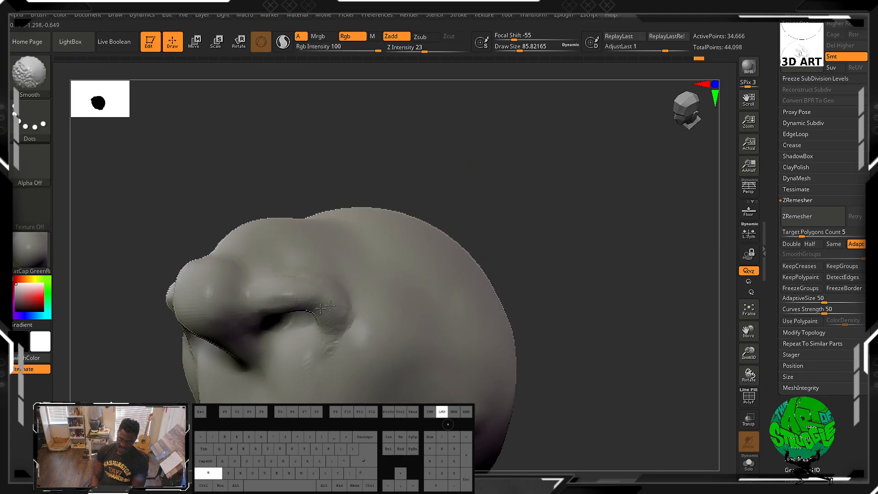
{"action": "mouse_move", "coordinate": [331, 341]}
{"action": "left_mouse_down", "text": "shift"}
{"action": "mouse_move", "coordinate": [345, 322]}
{"action": "mouse_move", "coordinate": [337, 327]}
{"action": "mouse_move", "coordinate": [343, 305]}
{"action": "mouse_move", "coordinate": [321, 287]}
{"action": "mouse_move", "coordinate": [284, 286]}
{"action": "left_mouse_up", "text": "shift"}
{"action": "mouse_move", "coordinate": [285, 286]}
{"action": "left_mouse_down"}
{"action": "mouse_move", "coordinate": [292, 284]}
{"action": "mouse_move", "coordinate": [252, 297]}
{"action": "left_mouse_up"}
{"action": "left_click_drag", "start_coordinate": [251, 298], "coordinate": [283, 290], "text": "shift"}
{"action": "left_click_drag", "start_coordinate": [332, 324], "coordinate": [328, 327], "text": "shift"}
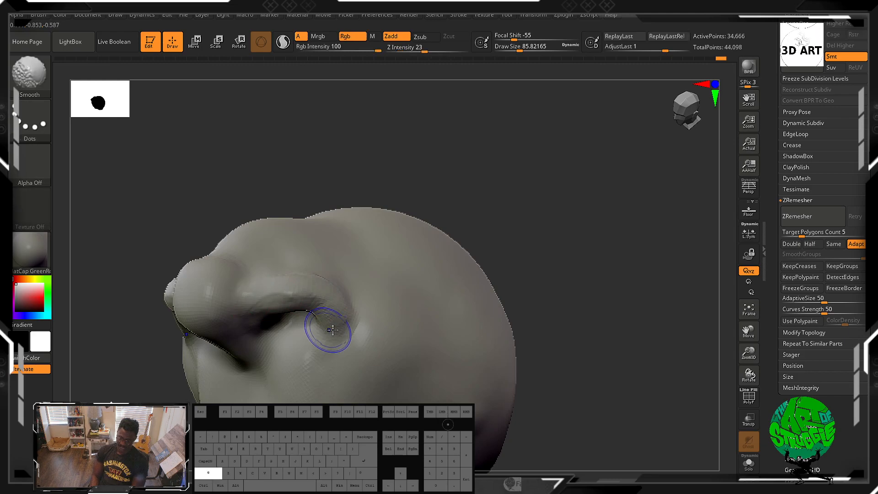
{"action": "mouse_move", "coordinate": [266, 291]}
{"action": "left_mouse_down", "text": "shift"}
{"action": "mouse_move", "coordinate": [277, 289]}
{"action": "mouse_move", "coordinate": [252, 312]}
{"action": "left_mouse_up", "text": "shift"}
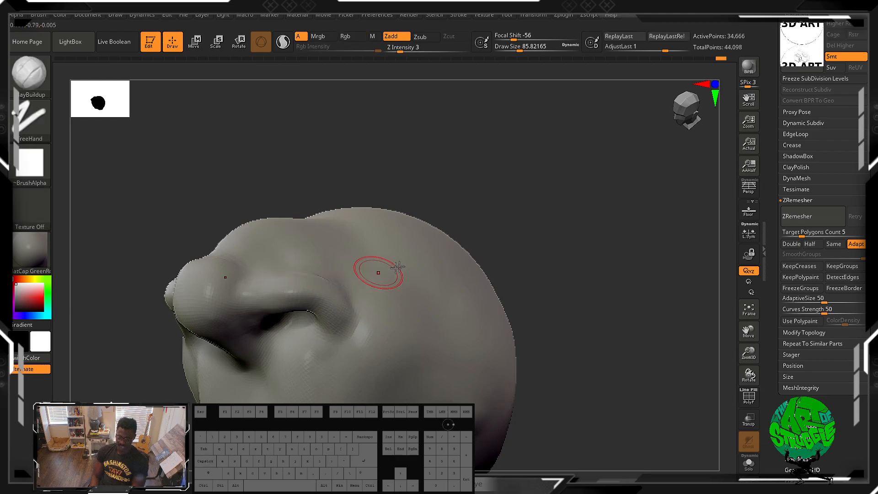
Step: Add volume to the outer side of the nostril wing with ClayBuildup at a draw size of about 102 and smooth it
{"action": "left_click_drag", "start_coordinate": [577, 211], "coordinate": [539, 258]}
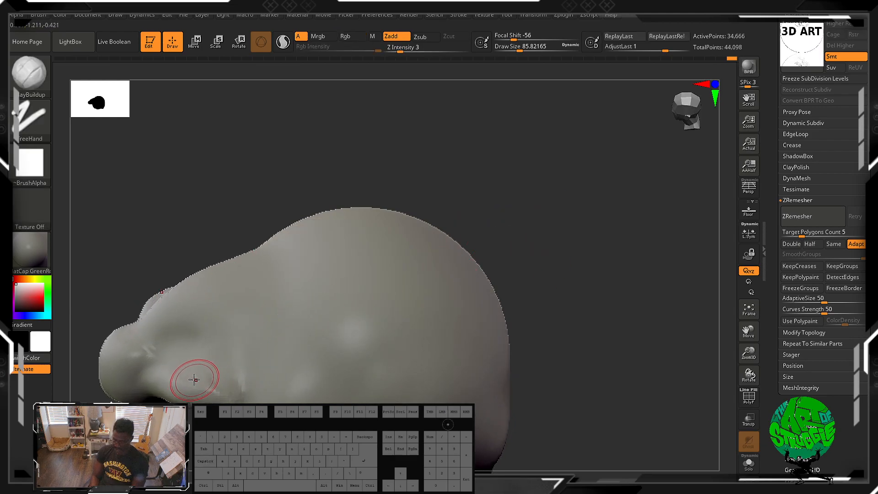
{"action": "key", "text": "bracketright"}
{"action": "key", "text": "bracketright"}
{"action": "mouse_move", "coordinate": [199, 368]}
{"action": "left_mouse_down"}
{"action": "mouse_move", "coordinate": [216, 391]}
{"action": "mouse_move", "coordinate": [179, 365]}
{"action": "mouse_move", "coordinate": [208, 354]}
{"action": "mouse_move", "coordinate": [241, 400]}
{"action": "mouse_move", "coordinate": [180, 378]}
{"action": "mouse_move", "coordinate": [182, 363]}
{"action": "mouse_move", "coordinate": [193, 375]}
{"action": "mouse_move", "coordinate": [194, 364]}
{"action": "mouse_move", "coordinate": [184, 378]}
{"action": "left_mouse_up"}
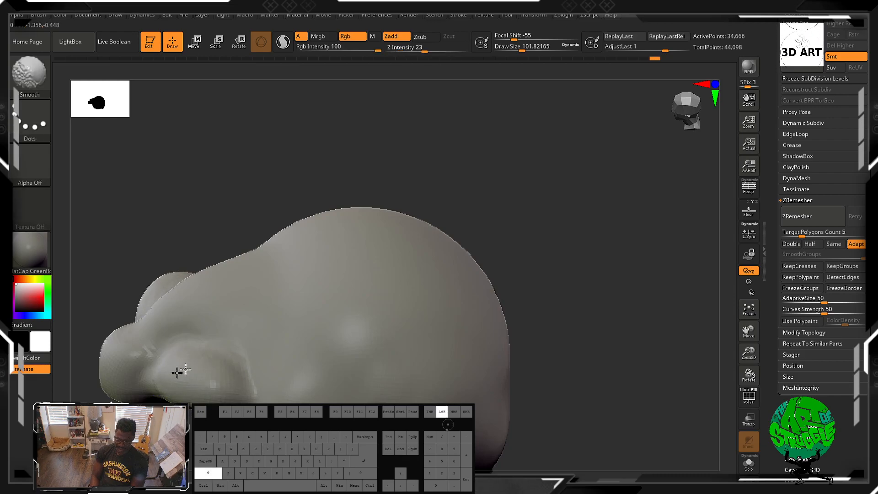
Step: Deepen the nostril openings with inverted ClayBuildup strokes
{"action": "mouse_move", "coordinate": [564, 255]}
{"action": "left_mouse_down"}
{"action": "mouse_move", "coordinate": [641, 212]}
{"action": "mouse_move", "coordinate": [608, 216]}
{"action": "mouse_move", "coordinate": [582, 235]}
{"action": "mouse_move", "coordinate": [576, 166]}
{"action": "mouse_move", "coordinate": [550, 188]}
{"action": "mouse_move", "coordinate": [519, 191]}
{"action": "left_mouse_up"}
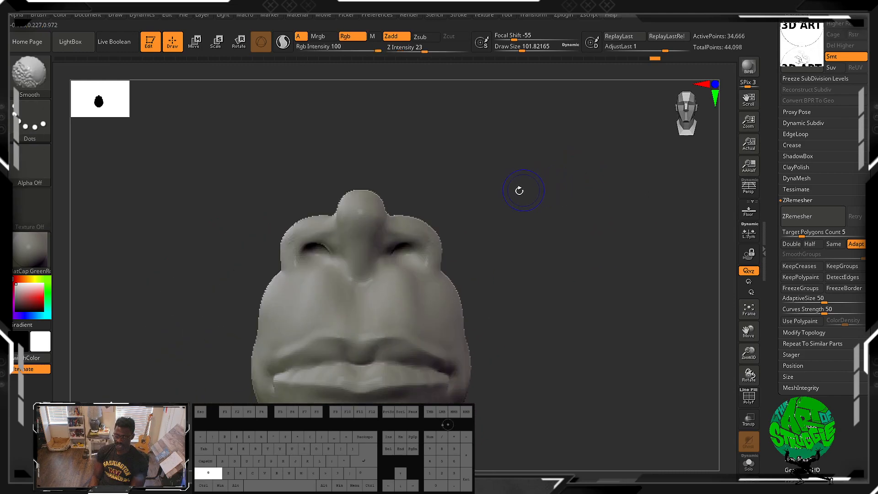
{"action": "left_click_drag", "start_coordinate": [486, 235], "coordinate": [513, 278], "text": "alt"}
{"action": "left_click_drag", "start_coordinate": [539, 213], "coordinate": [536, 236], "text": "alt"}
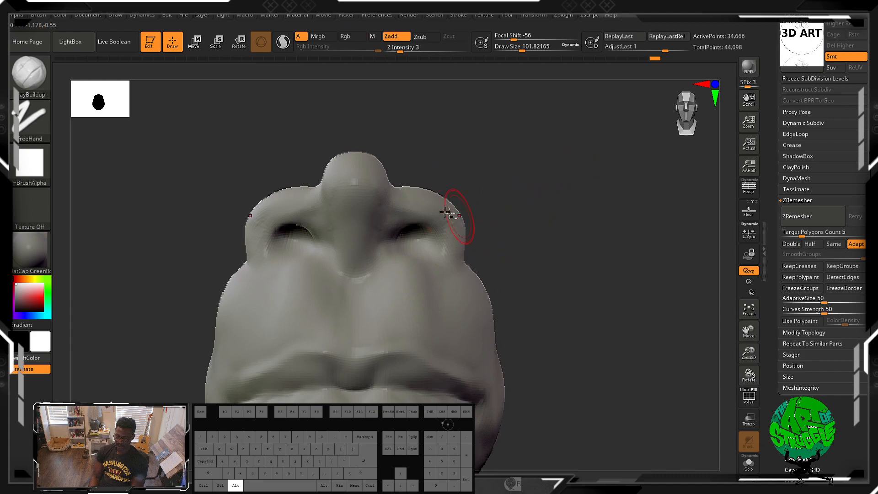
{"action": "mouse_move", "coordinate": [428, 230]}
{"action": "left_mouse_down", "text": "alt"}
{"action": "mouse_move", "coordinate": [405, 231]}
{"action": "mouse_move", "coordinate": [421, 230]}
{"action": "mouse_move", "coordinate": [410, 228]}
{"action": "mouse_move", "coordinate": [418, 242]}
{"action": "mouse_move", "coordinate": [434, 224]}
{"action": "mouse_move", "coordinate": [418, 233]}
{"action": "mouse_move", "coordinate": [404, 212]}
{"action": "mouse_move", "coordinate": [413, 210]}
{"action": "mouse_move", "coordinate": [431, 241]}
{"action": "left_mouse_up", "text": "alt"}
Step: Build up the area between the nostril and upper lip beside the philtrum, and smooth the strokes
{"action": "mouse_move", "coordinate": [543, 252]}
{"action": "left_mouse_down", "text": "alt"}
{"action": "mouse_move", "coordinate": [520, 195]}
{"action": "mouse_move", "coordinate": [484, 202]}
{"action": "mouse_move", "coordinate": [503, 232]}
{"action": "mouse_move", "coordinate": [505, 177]}
{"action": "mouse_move", "coordinate": [524, 145]}
{"action": "mouse_move", "coordinate": [529, 188]}
{"action": "mouse_move", "coordinate": [550, 230]}
{"action": "mouse_move", "coordinate": [544, 227]}
{"action": "left_mouse_up", "text": "alt"}
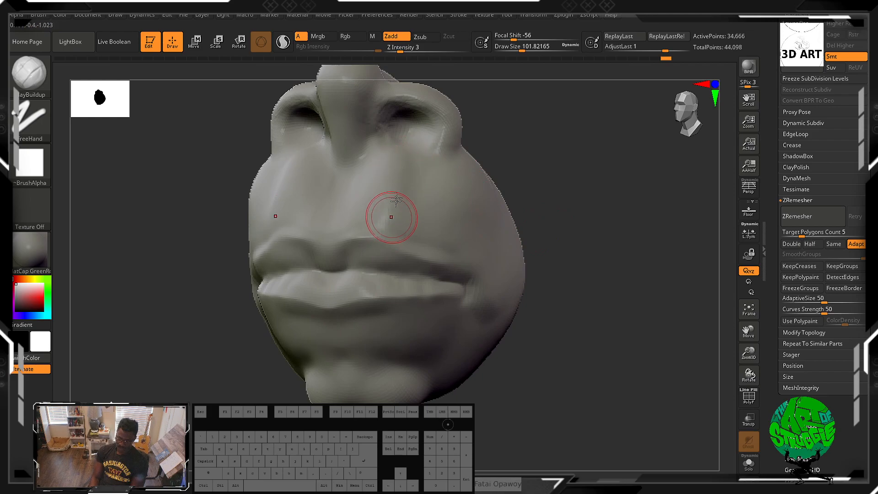
{"action": "mouse_move", "coordinate": [392, 217]}
{"action": "left_mouse_down"}
{"action": "mouse_move", "coordinate": [411, 175]}
{"action": "mouse_move", "coordinate": [387, 203]}
{"action": "mouse_move", "coordinate": [399, 176]}
{"action": "mouse_move", "coordinate": [386, 159]}
{"action": "mouse_move", "coordinate": [389, 207]}
{"action": "left_mouse_up"}
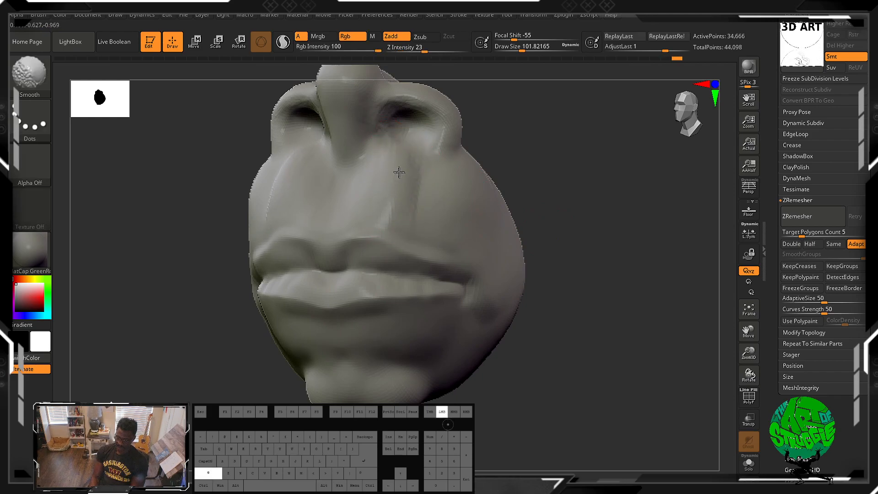
{"action": "mouse_move", "coordinate": [397, 160]}
{"action": "left_mouse_down", "text": "shift"}
{"action": "mouse_move", "coordinate": [385, 169]}
{"action": "mouse_move", "coordinate": [409, 201]}
{"action": "left_mouse_up", "text": "shift"}
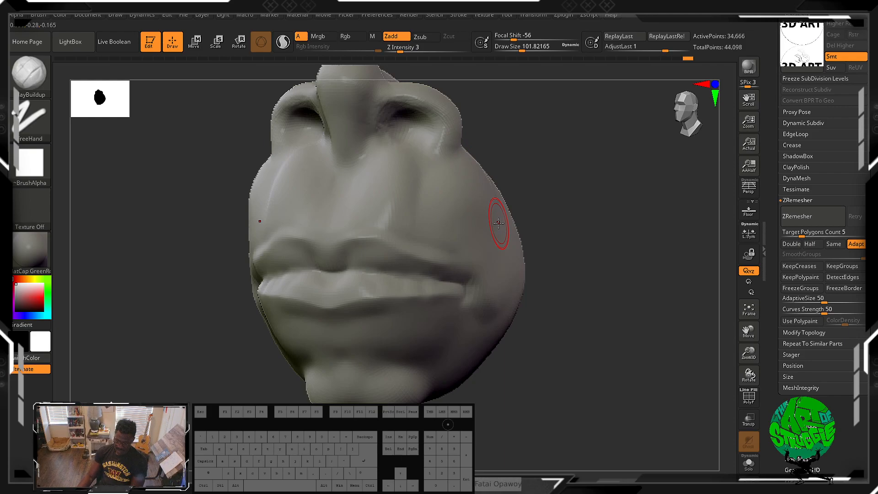
Step: Reshape the chin's lower lobes with the Move brush at a draw size of about 150
{"action": "mouse_move", "coordinate": [525, 356]}
{"action": "left_mouse_down", "text": "alt"}
{"action": "mouse_move", "coordinate": [541, 398]}
{"action": "mouse_move", "coordinate": [555, 360]}
{"action": "left_mouse_up", "text": "alt"}
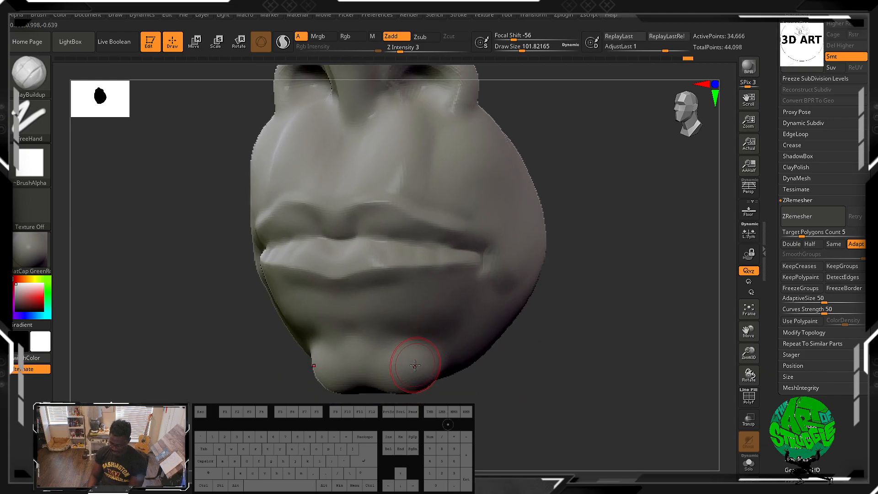
{"action": "key", "text": "b"}
{"action": "key", "text": "m"}
{"action": "key", "text": "v"}
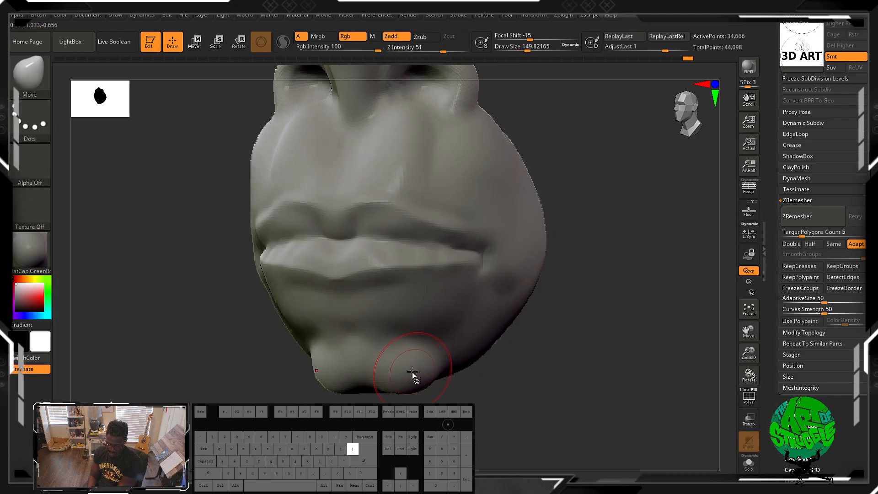
{"action": "left_click_drag", "start_coordinate": [409, 372], "coordinate": [415, 385]}
{"action": "left_click_drag", "start_coordinate": [397, 359], "coordinate": [398, 364]}
Step: Pull the chin forward and adjust the area under the lower lip with the Move brush at a draw size of about 214
{"action": "mouse_move", "coordinate": [470, 383]}
{"action": "left_mouse_down"}
{"action": "mouse_move", "coordinate": [468, 397]}
{"action": "mouse_move", "coordinate": [411, 393]}
{"action": "left_mouse_up"}
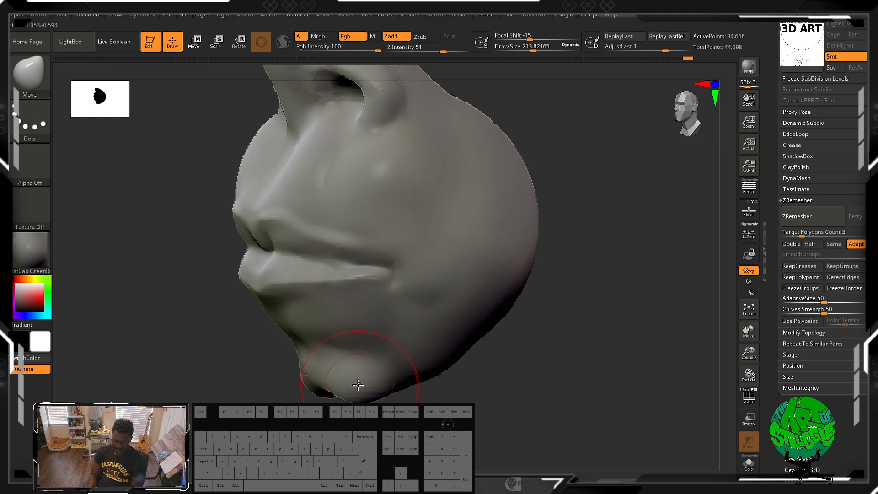
{"action": "mouse_move", "coordinate": [344, 363]}
{"action": "left_mouse_down"}
{"action": "mouse_move", "coordinate": [352, 381]}
{"action": "mouse_move", "coordinate": [317, 374]}
{"action": "mouse_move", "coordinate": [290, 317]}
{"action": "left_mouse_up"}
{"action": "left_click_drag", "start_coordinate": [200, 339], "coordinate": [228, 322]}
{"action": "left_click_drag", "start_coordinate": [480, 313], "coordinate": [481, 301]}
{"action": "left_click_drag", "start_coordinate": [440, 279], "coordinate": [442, 293]}
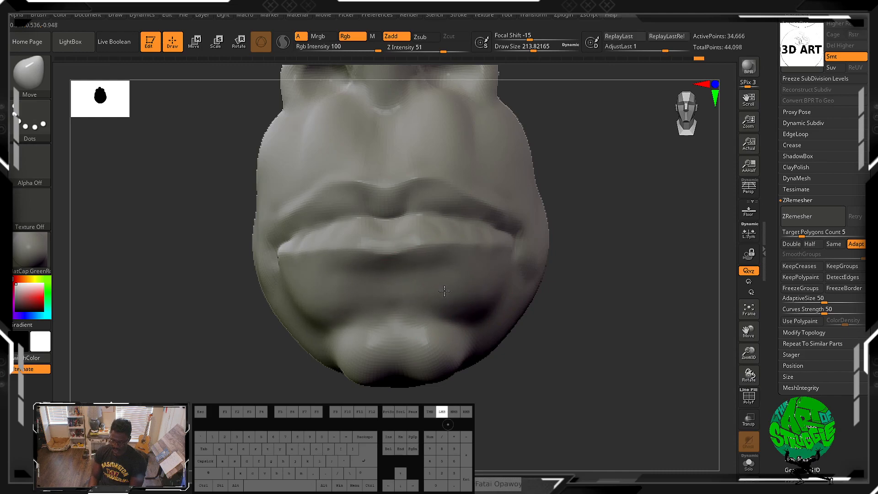
Step: Try pulling the mouth corners up and down with the Move brush
{"action": "mouse_move", "coordinate": [577, 360]}
{"action": "left_mouse_down"}
{"action": "mouse_move", "coordinate": [566, 370]}
{"action": "mouse_move", "coordinate": [613, 392]}
{"action": "mouse_move", "coordinate": [608, 375]}
{"action": "left_mouse_up"}
{"action": "left_click_drag", "start_coordinate": [540, 167], "coordinate": [521, 167]}
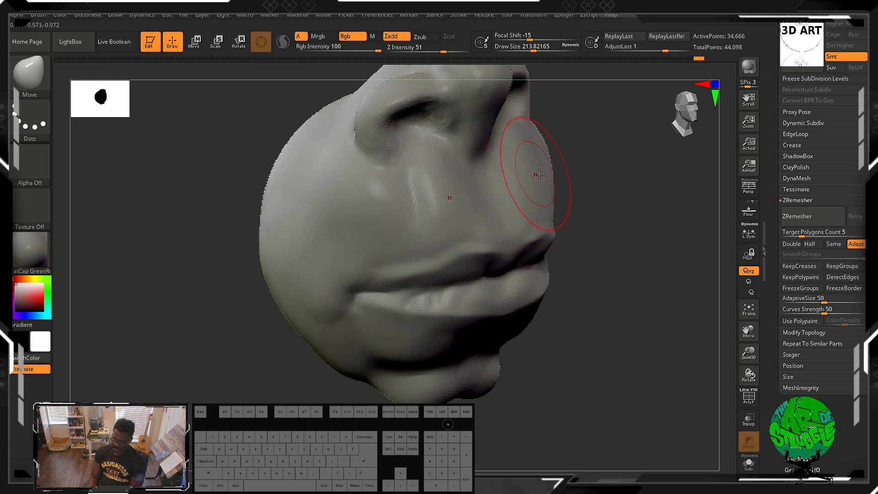
{"action": "mouse_move", "coordinate": [573, 234]}
{"action": "left_mouse_down"}
{"action": "mouse_move", "coordinate": [583, 280]}
{"action": "mouse_move", "coordinate": [591, 276]}
{"action": "mouse_move", "coordinate": [585, 204]}
{"action": "mouse_move", "coordinate": [512, 223]}
{"action": "left_mouse_up"}
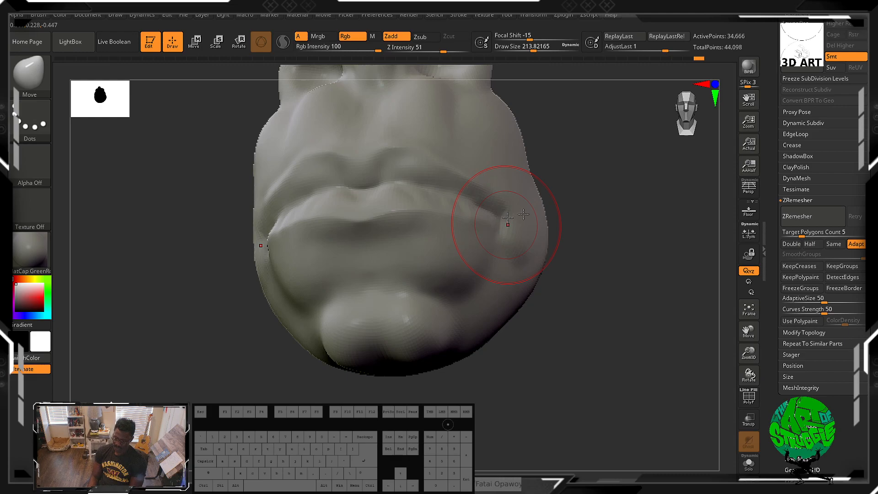
{"action": "left_click_drag", "start_coordinate": [506, 202], "coordinate": [506, 170]}
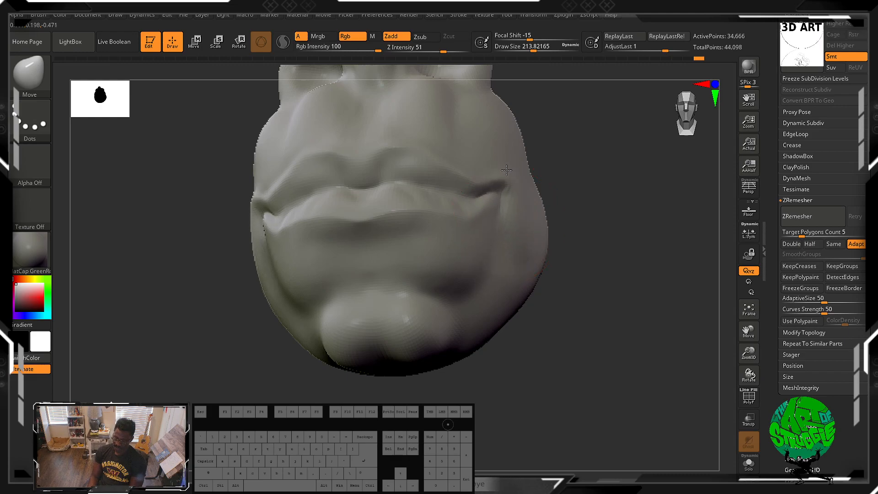
{"action": "mouse_move", "coordinate": [579, 180]}
{"action": "left_mouse_down"}
{"action": "mouse_move", "coordinate": [598, 224]}
{"action": "mouse_move", "coordinate": [572, 206]}
{"action": "left_mouse_up"}
{"action": "mouse_move", "coordinate": [478, 218]}
{"action": "left_mouse_down"}
{"action": "mouse_move", "coordinate": [477, 269]}
{"action": "mouse_move", "coordinate": [476, 261]}
{"action": "left_mouse_up"}
{"action": "key", "text": "ctrl"}
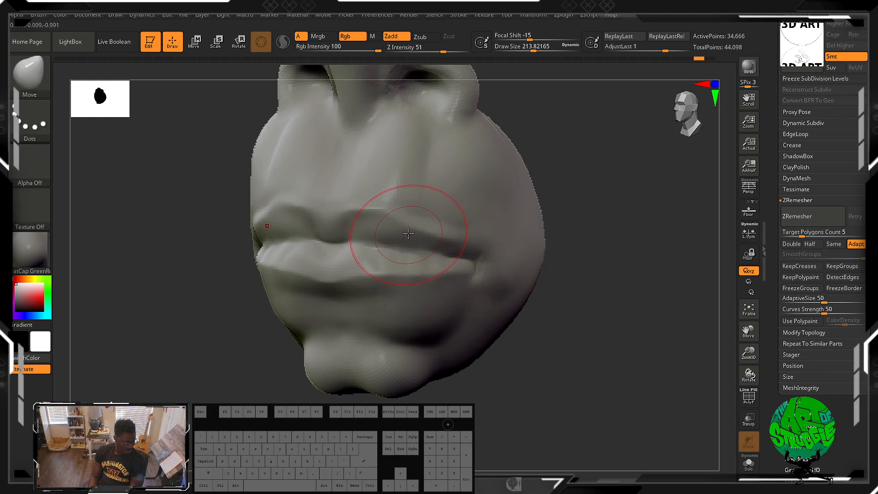
Step: Reshape the upper lip's peak beside the philtrum with the Move brush at a draw size of about 146
{"action": "key", "text": "bracketleft"}
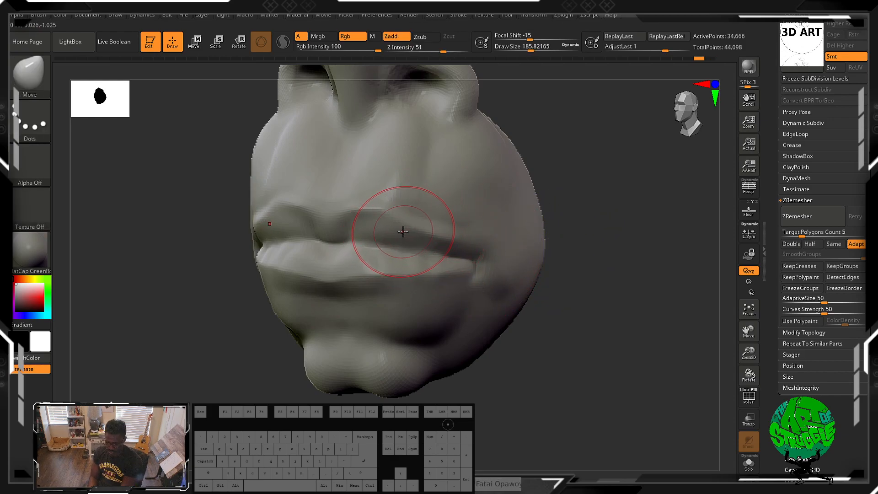
{"action": "key", "text": "bracketleft"}
{"action": "key", "text": "bracketleft"}
{"action": "key", "text": "bracketleft"}
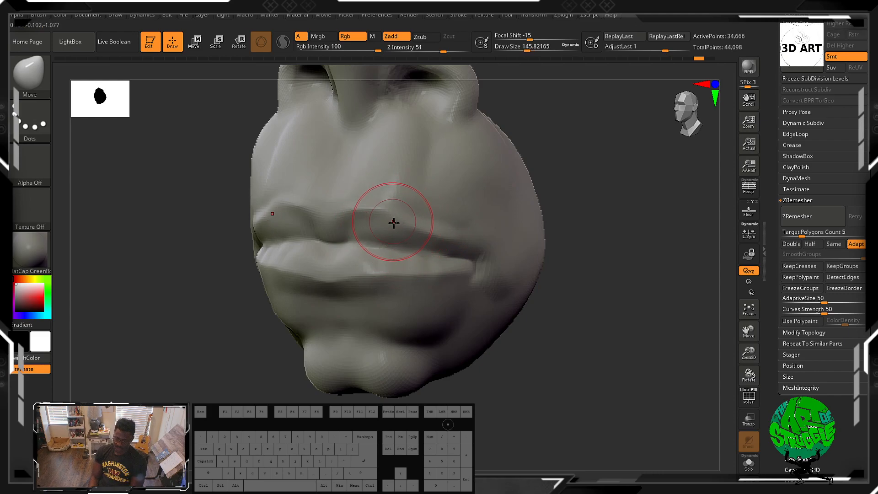
{"action": "left_click_drag", "start_coordinate": [401, 224], "coordinate": [406, 224]}
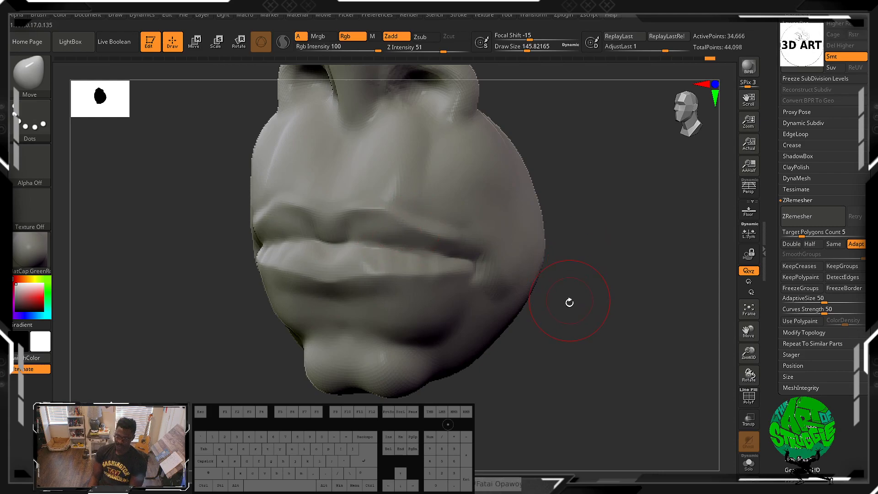
Step: Build up and smooth the area around the mouth corner with the ClayBuildup brush at a draw size of about 114
{"action": "mouse_move", "coordinate": [569, 302]}
{"action": "left_mouse_down"}
{"action": "mouse_move", "coordinate": [568, 293]}
{"action": "mouse_move", "coordinate": [566, 312]}
{"action": "left_mouse_up"}
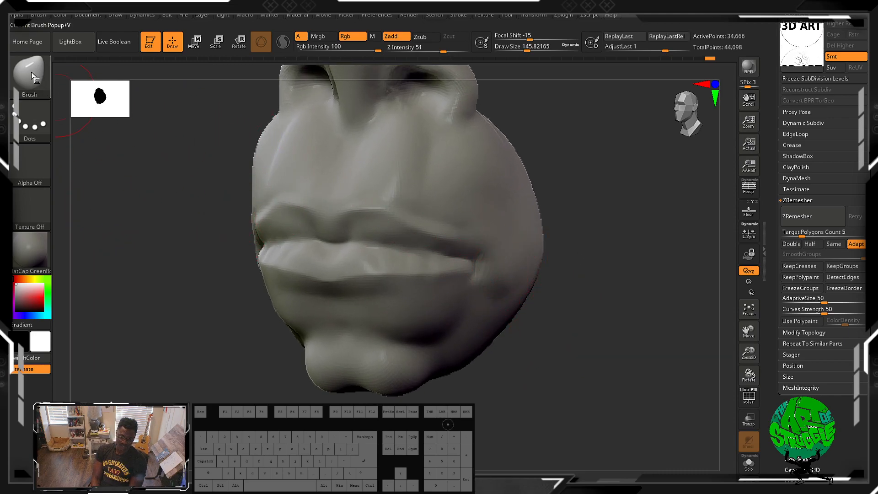
{"action": "key", "text": "b"}
{"action": "key", "text": "c"}
{"action": "key", "text": "b"}
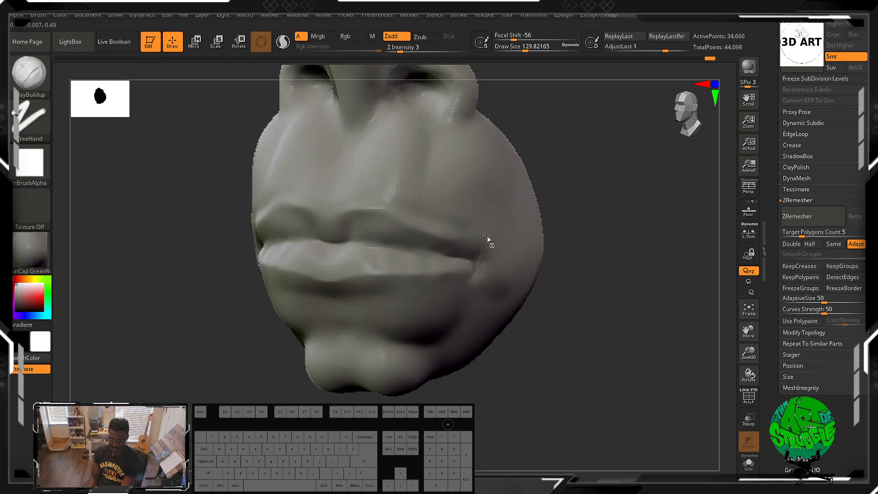
{"action": "key", "text": "bracketleft"}
{"action": "mouse_move", "coordinate": [539, 343]}
{"action": "left_mouse_down"}
{"action": "mouse_move", "coordinate": [526, 346]}
{"action": "mouse_move", "coordinate": [555, 352]}
{"action": "left_mouse_up"}
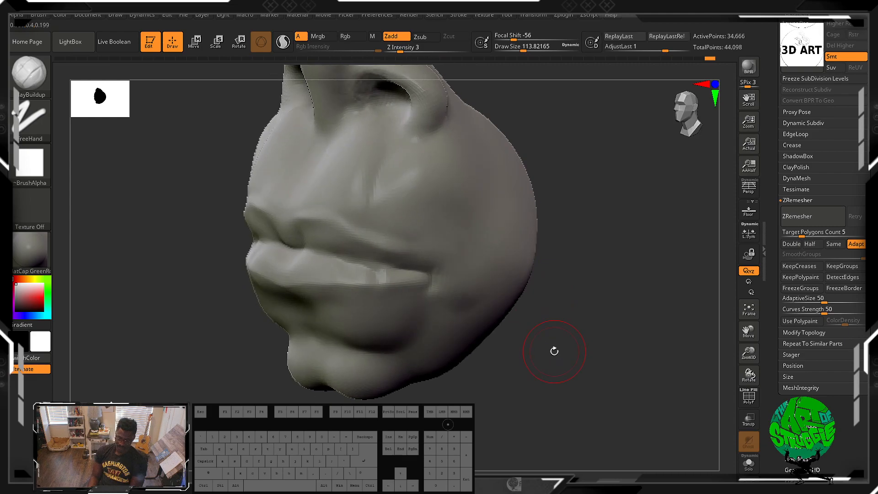
{"action": "key", "text": "shift"}
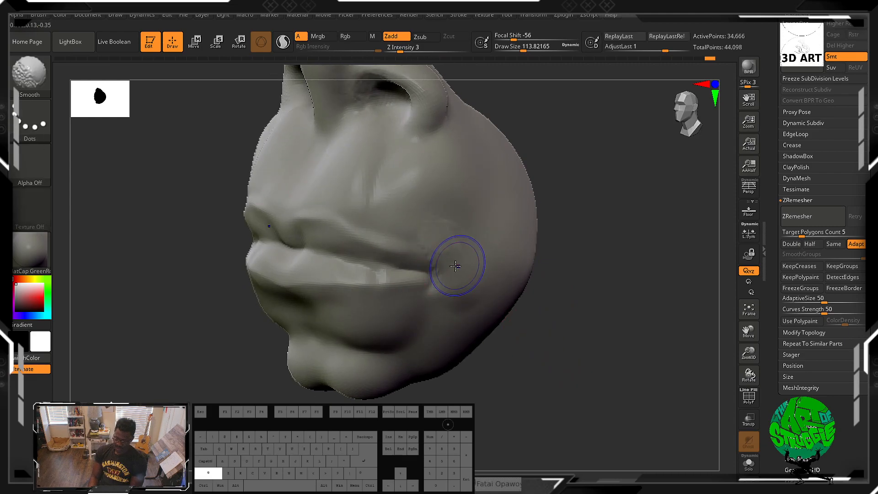
{"action": "mouse_move", "coordinate": [448, 285]}
{"action": "left_mouse_down"}
{"action": "mouse_move", "coordinate": [457, 292]}
{"action": "mouse_move", "coordinate": [455, 279]}
{"action": "left_mouse_up"}
{"action": "key", "text": "shift"}
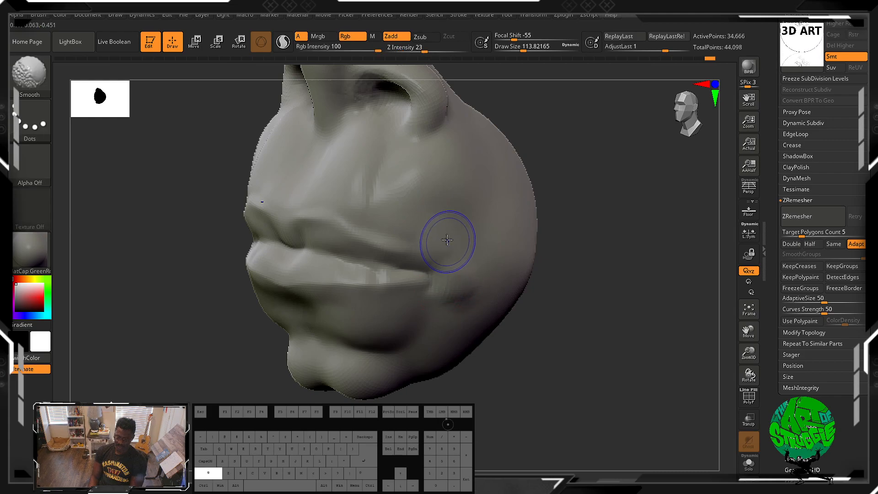
{"action": "mouse_move", "coordinate": [431, 248]}
{"action": "left_mouse_down", "text": "shift"}
{"action": "mouse_move", "coordinate": [456, 293]}
{"action": "mouse_move", "coordinate": [452, 279]}
{"action": "left_mouse_up", "text": "shift"}
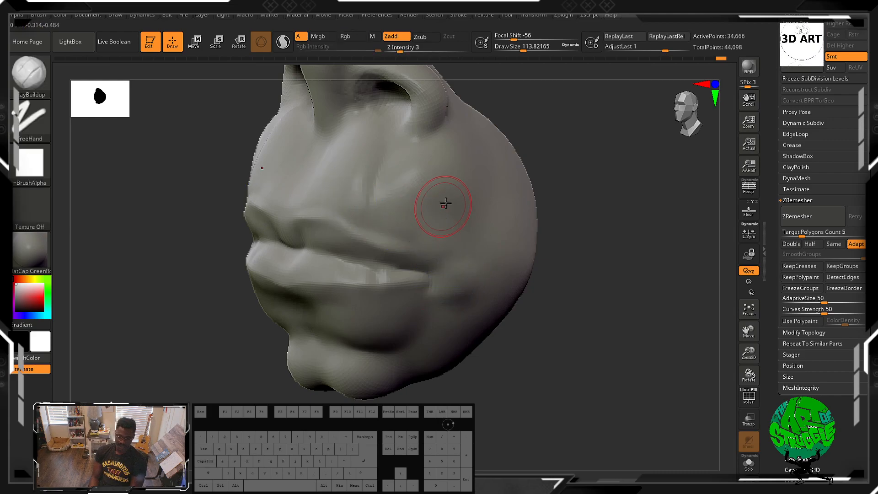
Step: Smooth the cheek surface beside the nostril and above the mouth corner
{"action": "left_click_drag", "start_coordinate": [603, 168], "coordinate": [513, 227]}
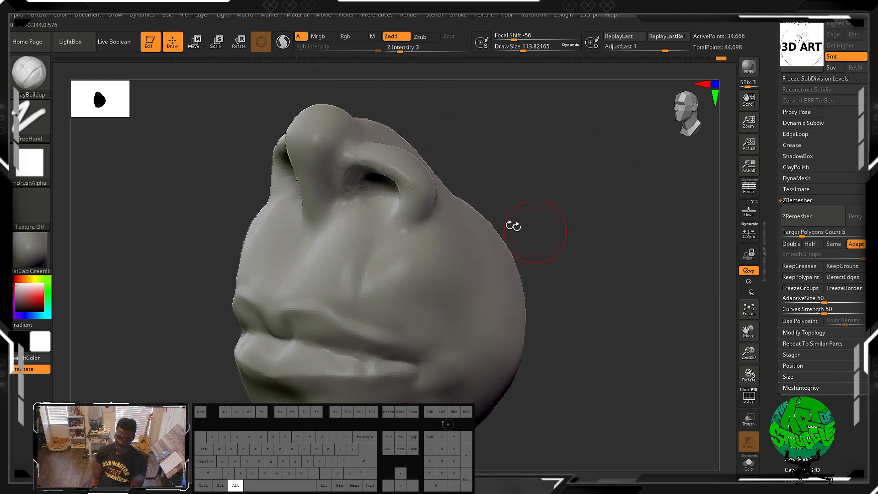
{"action": "key", "text": "shift"}
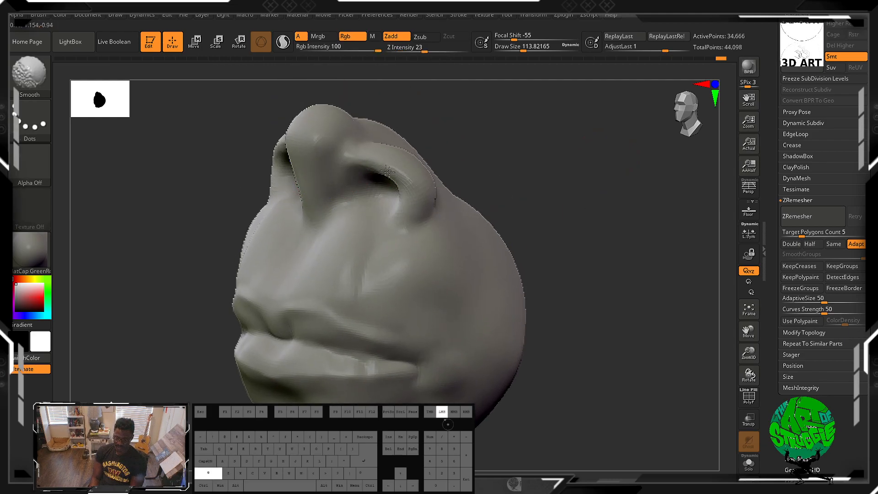
{"action": "mouse_move", "coordinate": [421, 238]}
{"action": "left_mouse_down", "text": "shift"}
{"action": "mouse_move", "coordinate": [414, 205]}
{"action": "mouse_move", "coordinate": [410, 219]}
{"action": "mouse_move", "coordinate": [372, 215]}
{"action": "mouse_move", "coordinate": [417, 214]}
{"action": "mouse_move", "coordinate": [422, 197]}
{"action": "left_mouse_up", "text": "shift"}
{"action": "mouse_move", "coordinate": [575, 201]}
{"action": "left_mouse_down"}
{"action": "mouse_move", "coordinate": [604, 209]}
{"action": "mouse_move", "coordinate": [586, 191]}
{"action": "left_mouse_up"}
{"action": "left_click_drag", "start_coordinate": [576, 227], "coordinate": [521, 173], "text": "alt"}
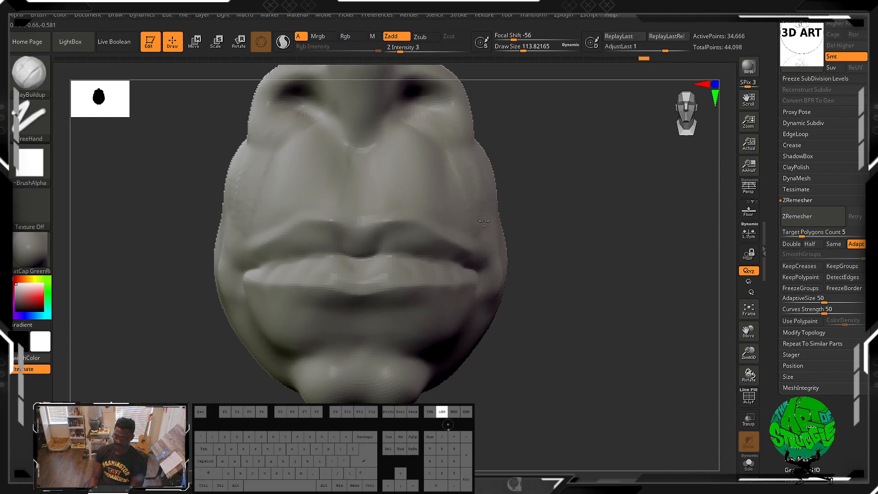
{"action": "key", "text": "shift"}
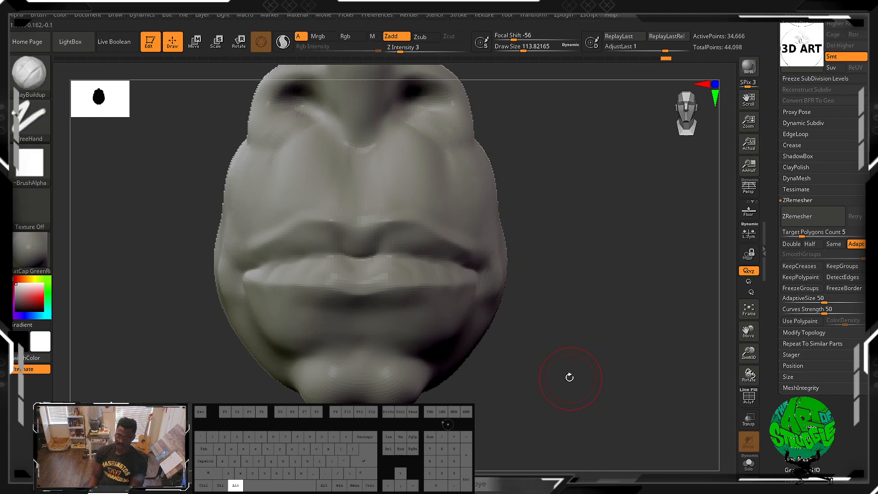
Step: Sharpen the lower lip's border with raised DamStandard strokes at a draw size of about 74
{"action": "mouse_move", "coordinate": [568, 376]}
{"action": "left_mouse_down", "text": "alt"}
{"action": "mouse_move", "coordinate": [551, 335]}
{"action": "mouse_move", "coordinate": [522, 315]}
{"action": "left_mouse_up", "text": "alt"}
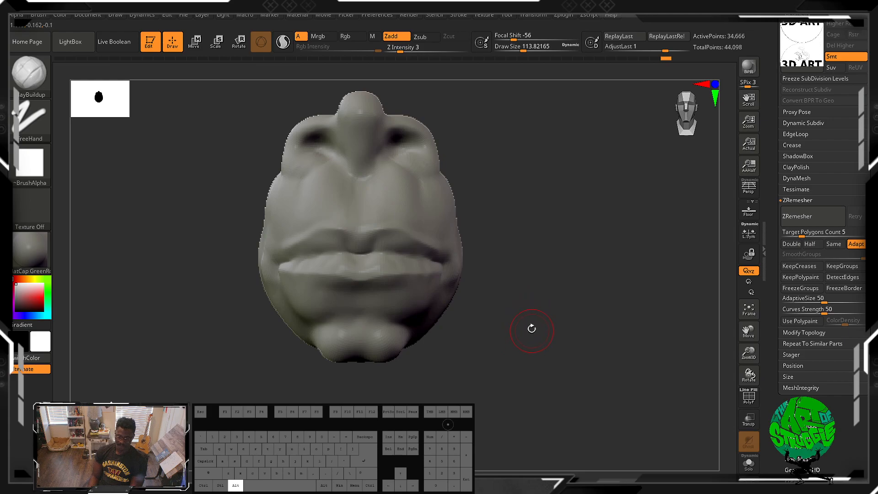
{"action": "left_click_drag", "start_coordinate": [531, 329], "coordinate": [579, 365], "text": "alt"}
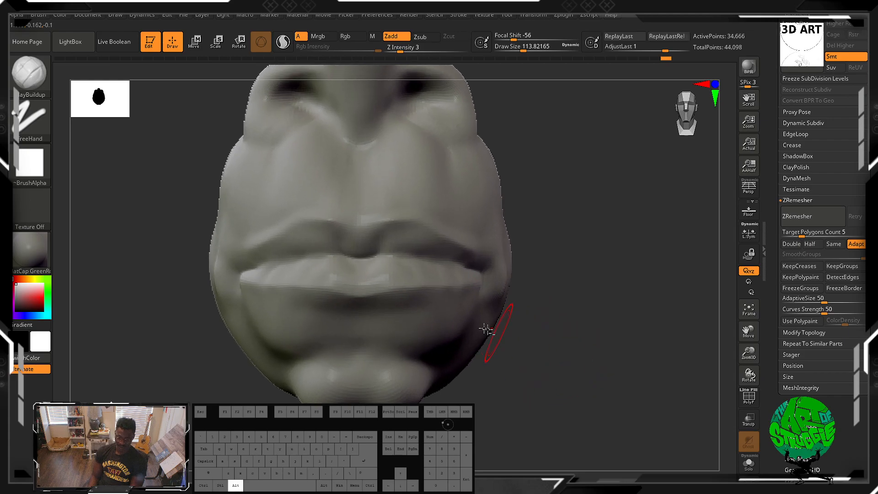
{"action": "key", "text": "b"}
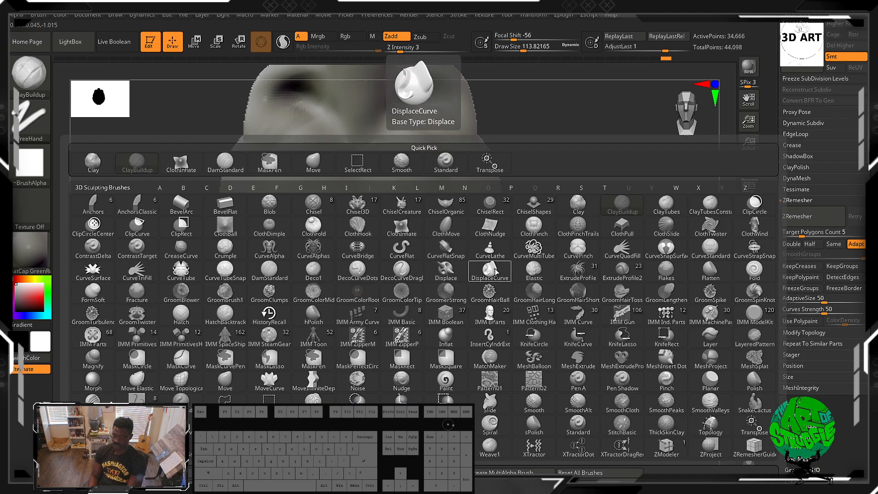
{"action": "key", "text": "c"}
{"action": "key", "text": "b"}
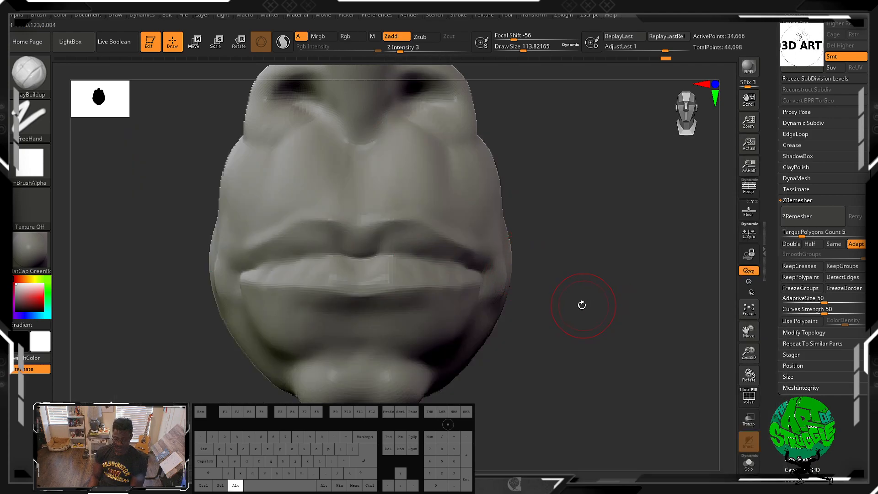
{"action": "key", "text": "b"}
{"action": "key", "text": "d"}
{"action": "key", "text": "s"}
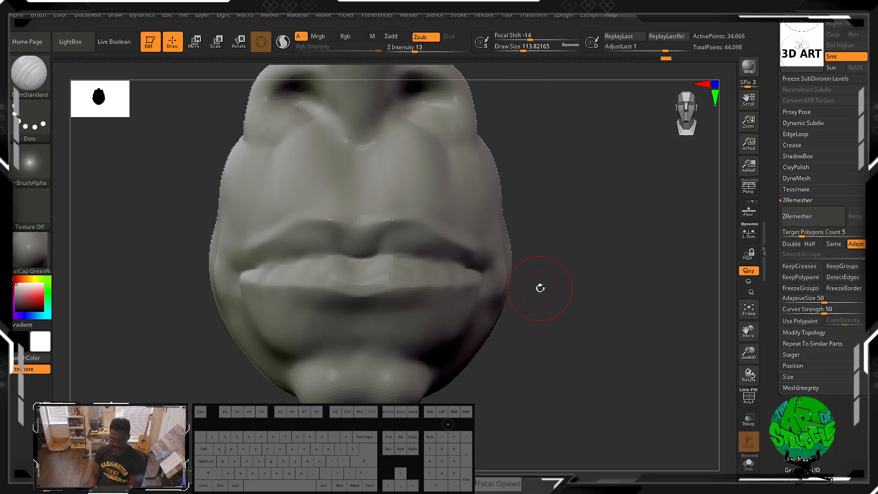
{"action": "key", "text": "bracketleft"}
{"action": "key", "text": "bracketleft"}
{"action": "key", "text": "bracketleft"}
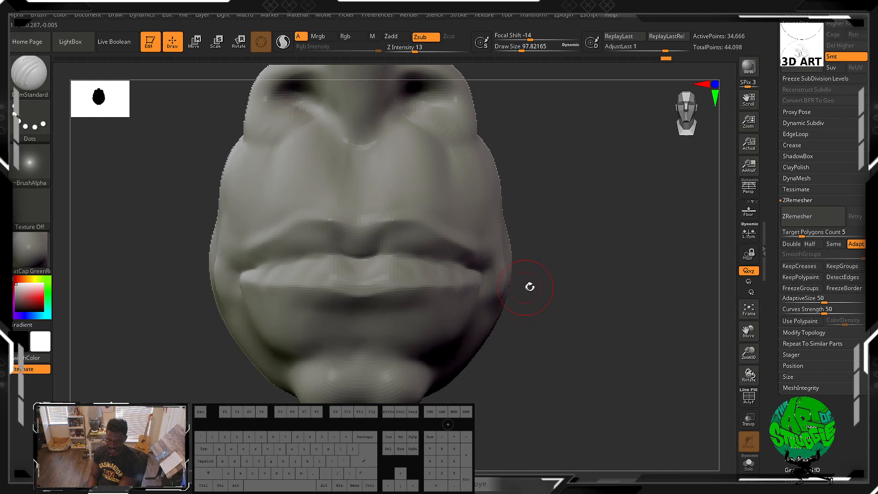
{"action": "left_click_drag", "start_coordinate": [593, 293], "coordinate": [592, 296]}
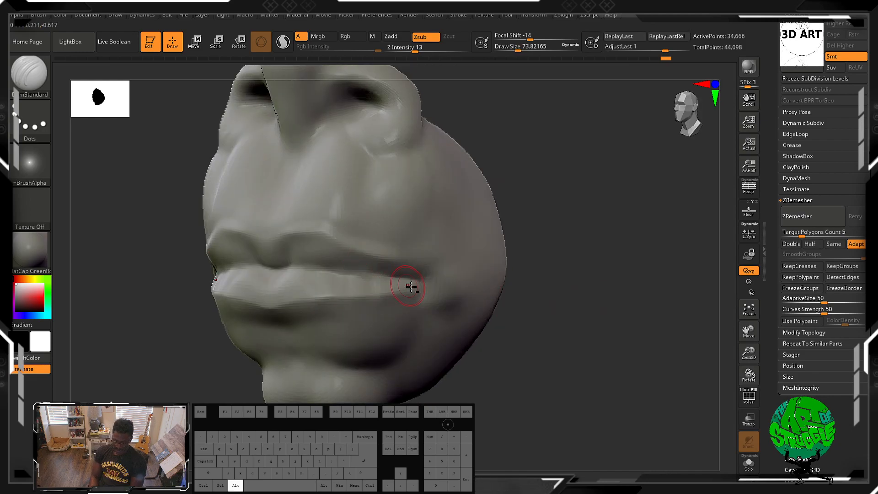
{"action": "left_click_drag", "start_coordinate": [421, 287], "coordinate": [389, 290], "text": "alt"}
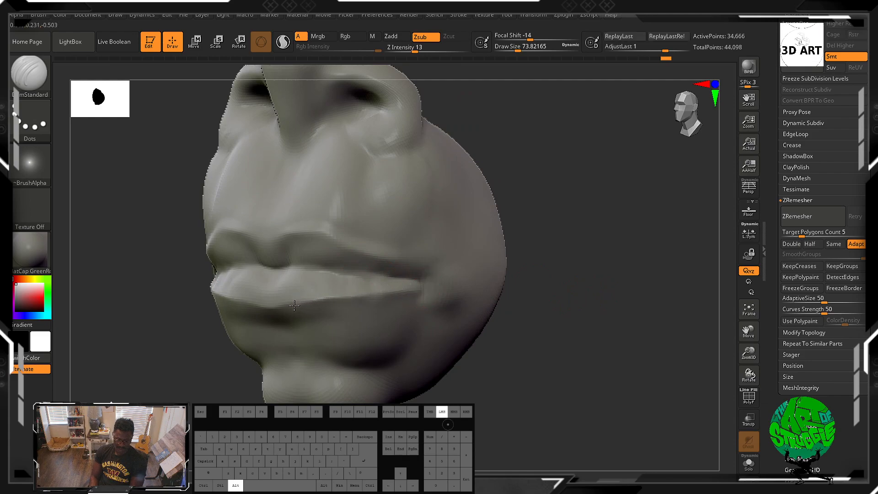
{"action": "left_click_drag", "start_coordinate": [294, 305], "coordinate": [255, 305], "text": "alt"}
Step: Raise a crisp edge along the upper lip's border out to the mouth corner with inverted DamStandard strokes
{"action": "left_click_drag", "start_coordinate": [623, 303], "coordinate": [549, 292]}
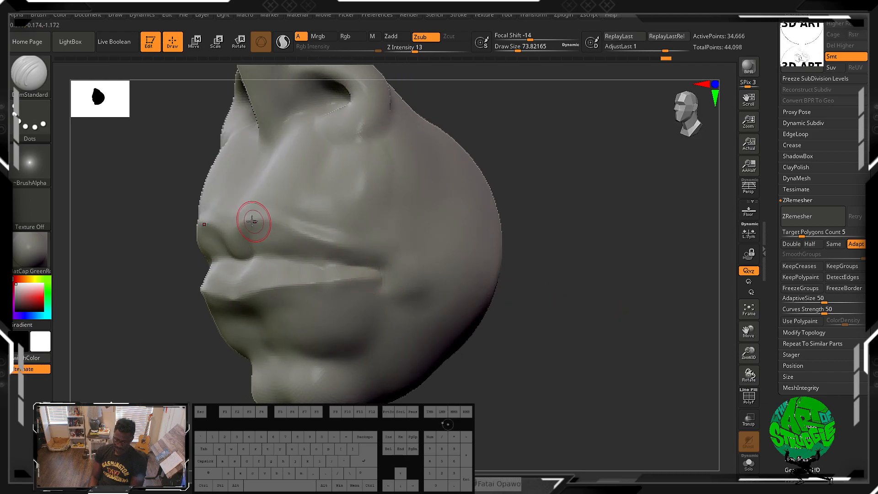
{"action": "left_click_drag", "start_coordinate": [236, 221], "coordinate": [273, 220], "text": "alt"}
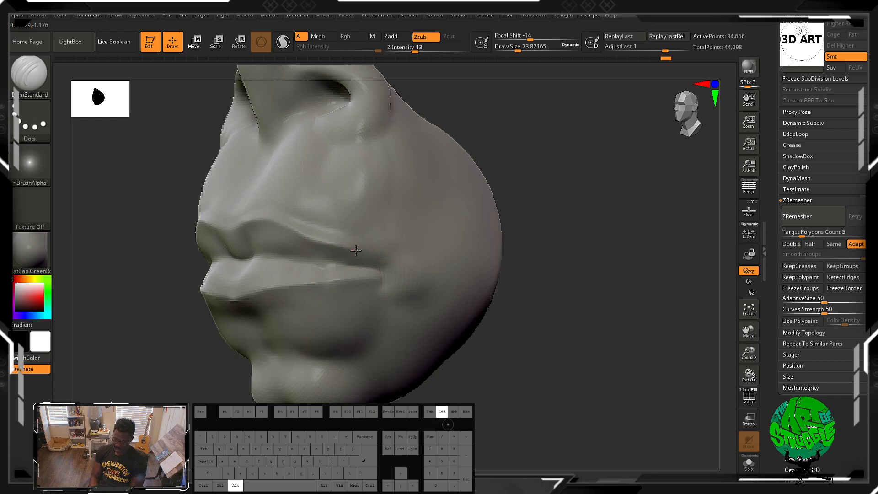
{"action": "left_click_drag", "start_coordinate": [381, 262], "coordinate": [392, 260], "text": "alt"}
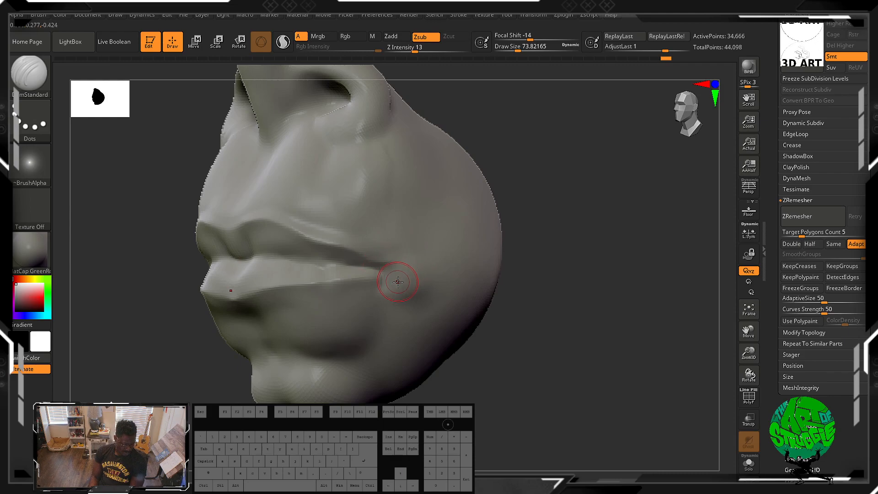
Step: Carve a short crease at the mouth corner with DamStandard and smooth the surface around it
{"action": "mouse_move", "coordinate": [376, 269]}
{"action": "left_mouse_down"}
{"action": "mouse_move", "coordinate": [387, 294]}
{"action": "mouse_move", "coordinate": [363, 273]}
{"action": "mouse_move", "coordinate": [385, 292]}
{"action": "mouse_move", "coordinate": [363, 273]}
{"action": "mouse_move", "coordinate": [389, 286]}
{"action": "left_mouse_up"}
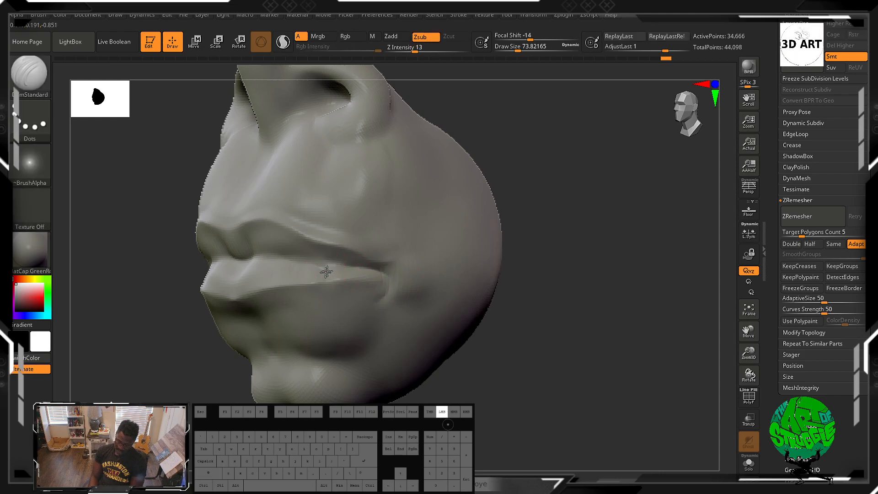
{"action": "key", "text": "shift"}
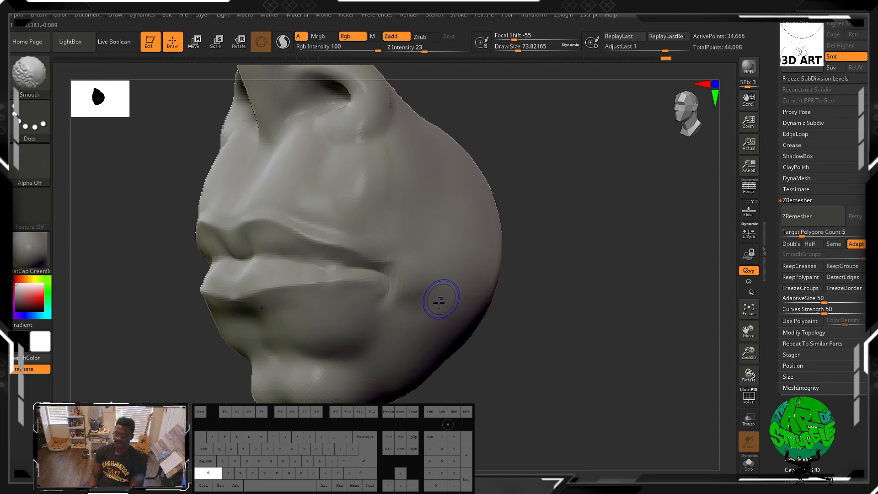
{"action": "mouse_move", "coordinate": [557, 362]}
{"action": "left_mouse_down", "text": "alt"}
{"action": "mouse_move", "coordinate": [545, 301]}
{"action": "mouse_move", "coordinate": [514, 305]}
{"action": "mouse_move", "coordinate": [580, 296]}
{"action": "mouse_move", "coordinate": [539, 290]}
{"action": "left_mouse_up", "text": "alt"}
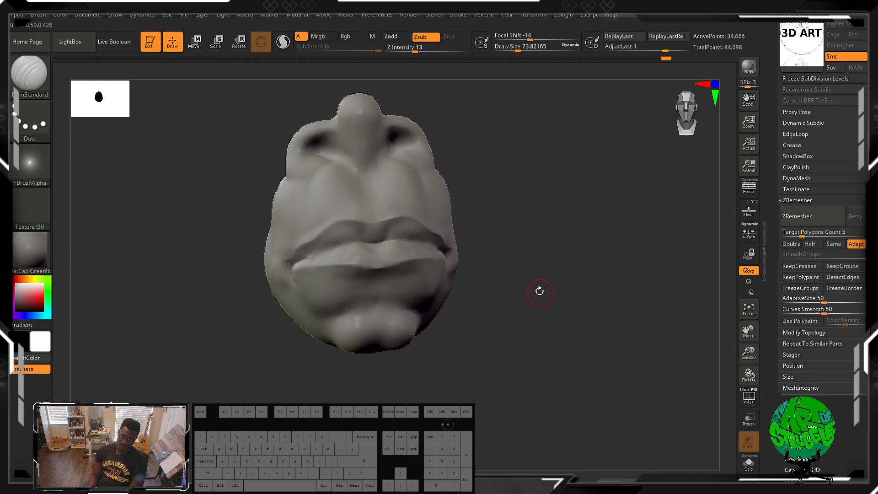
Step: Set the DamStandard brush to Alpha 22 with the DragRect stroke
{"action": "left_click", "coordinate": [29, 164]}
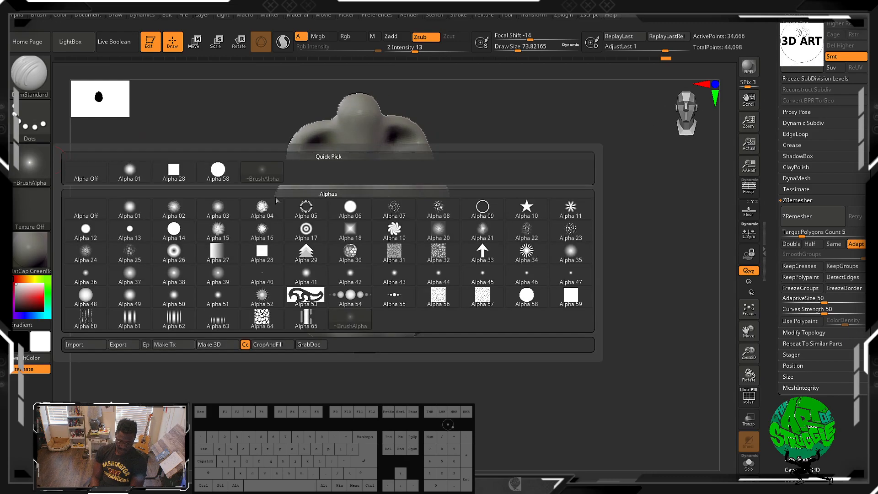
{"action": "left_click", "coordinate": [531, 234]}
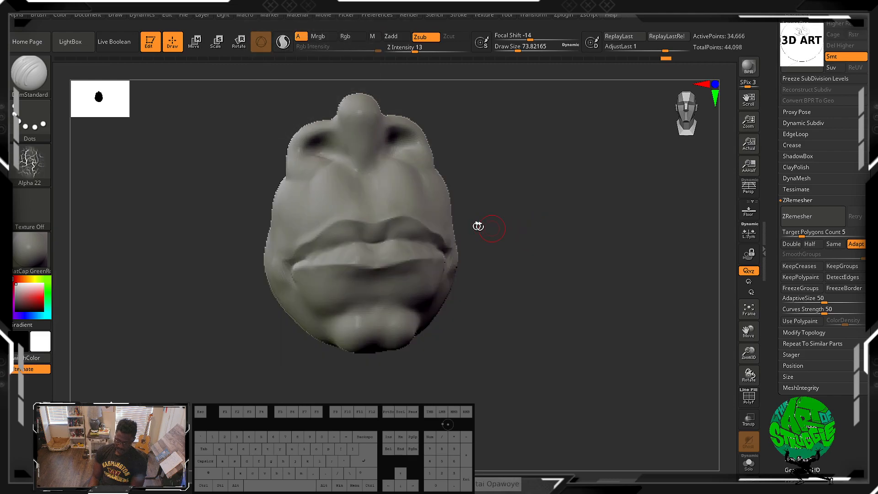
{"action": "left_click", "coordinate": [34, 108]}
{"action": "left_click", "coordinate": [128, 128]}
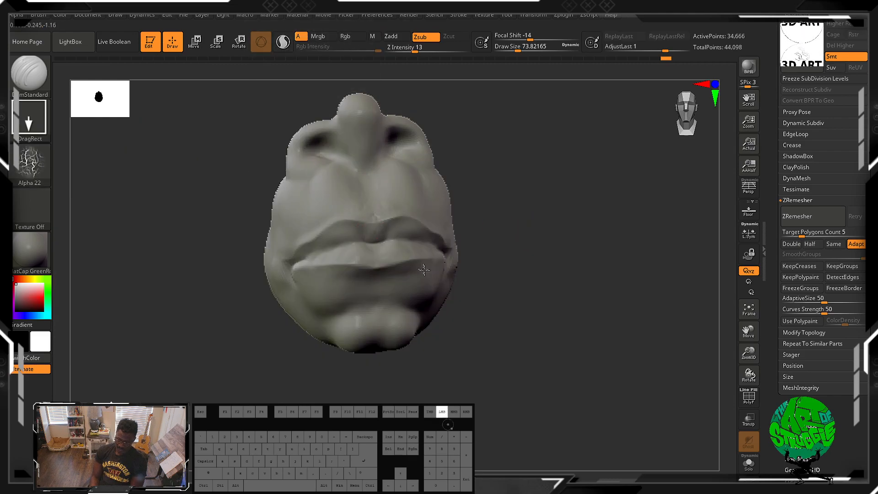
Step: Try stamping the Alpha 22 pattern over the lower lip and chin, and undo the stamps
{"action": "left_click_drag", "start_coordinate": [423, 269], "coordinate": [428, 320]}
{"action": "key", "text": "ctrl+z"}
{"action": "left_click_drag", "start_coordinate": [509, 284], "coordinate": [497, 343], "text": "alt"}
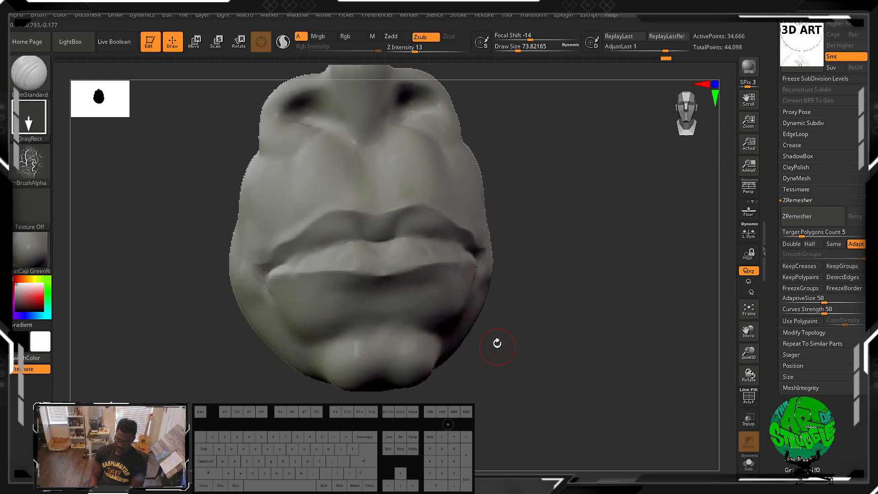
{"action": "left_click_drag", "start_coordinate": [431, 252], "coordinate": [442, 275]}
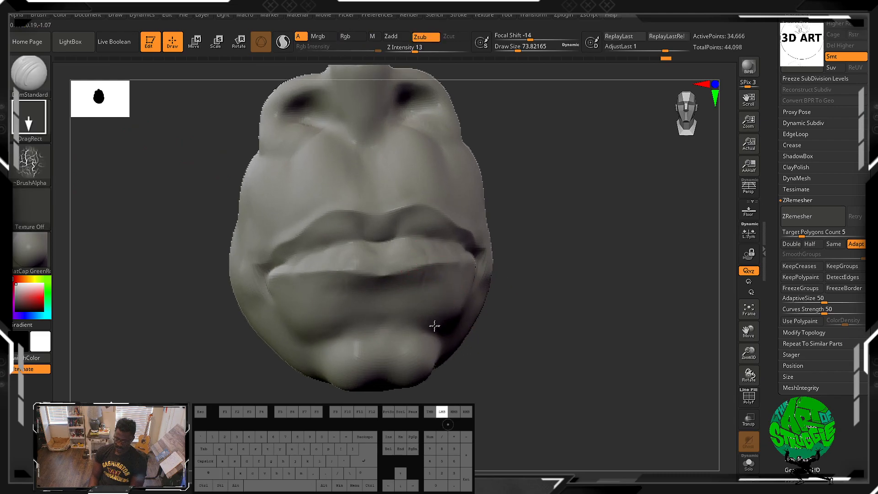
{"action": "left_click_drag", "start_coordinate": [363, 300], "coordinate": [364, 294]}
{"action": "key", "text": "ctrl+z"}
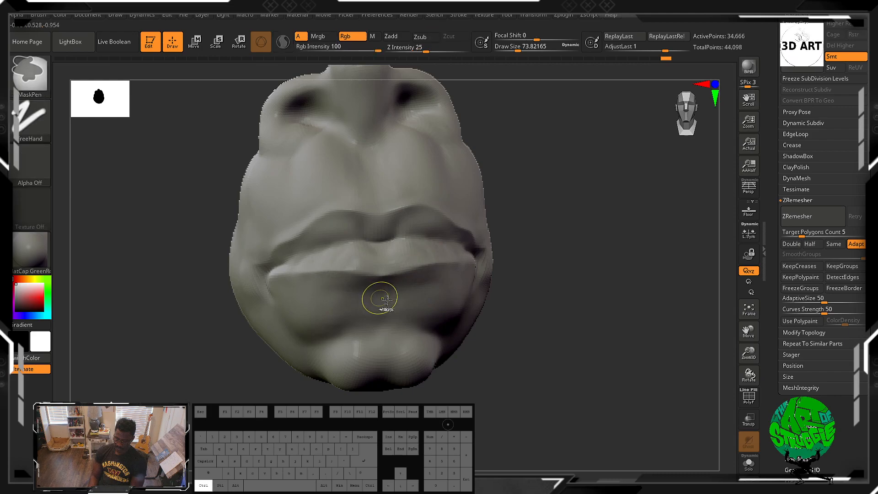
{"action": "left_click_drag", "start_coordinate": [423, 324], "coordinate": [424, 326]}
{"action": "mouse_move", "coordinate": [393, 382]}
{"action": "left_mouse_down"}
{"action": "mouse_move", "coordinate": [410, 315]}
{"action": "mouse_move", "coordinate": [331, 326]}
{"action": "mouse_move", "coordinate": [315, 316]}
{"action": "left_mouse_up"}
{"action": "mouse_move", "coordinate": [503, 321]}
{"action": "left_mouse_down"}
{"action": "mouse_move", "coordinate": [474, 317]}
{"action": "mouse_move", "coordinate": [492, 283]}
{"action": "left_mouse_up"}
{"action": "key", "text": "ctrl+z"}
{"action": "mouse_move", "coordinate": [373, 297]}
{"action": "left_mouse_down"}
{"action": "mouse_move", "coordinate": [413, 343]}
{"action": "mouse_move", "coordinate": [402, 362]}
{"action": "left_mouse_up"}
Step: Raise the DamStandard brush's Z Intensity to 52, try stamping the alpha pattern again, and undo the stamp
{"action": "mouse_move", "coordinate": [568, 251]}
{"action": "left_mouse_down"}
{"action": "mouse_move", "coordinate": [588, 225]}
{"action": "mouse_move", "coordinate": [539, 265]}
{"action": "mouse_move", "coordinate": [576, 231]}
{"action": "left_mouse_up"}
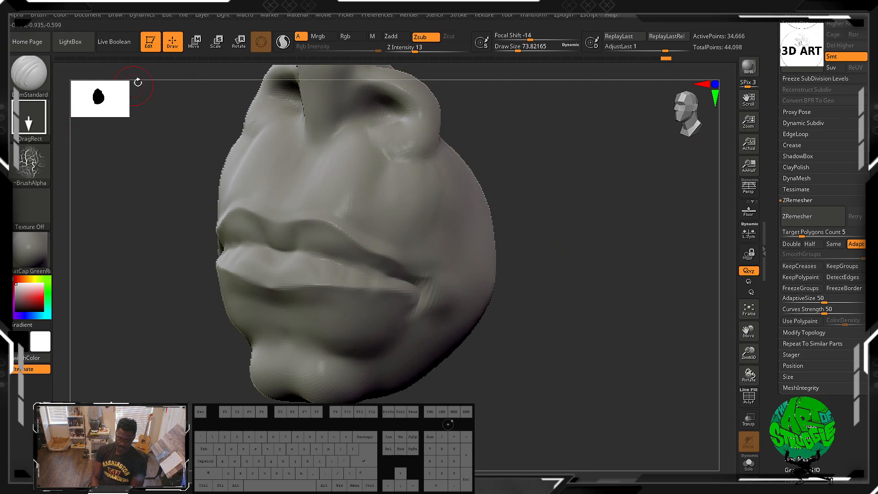
{"action": "left_click", "coordinate": [418, 51]}
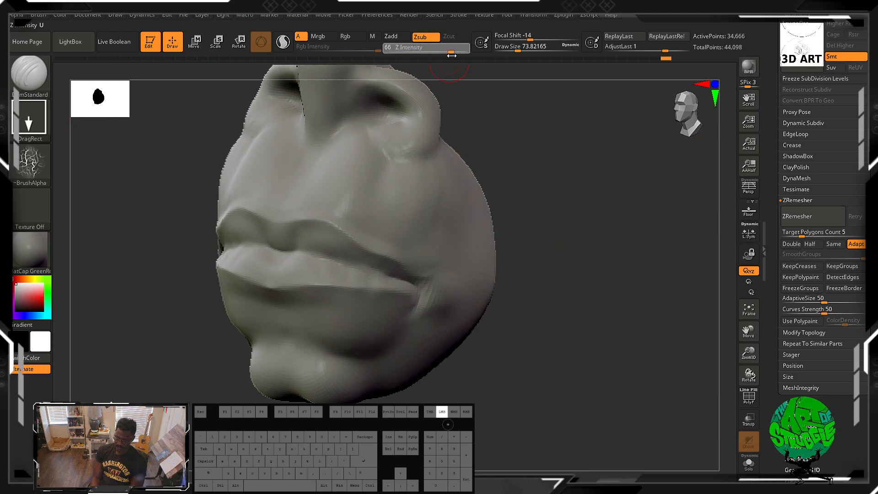
{"action": "left_click_drag", "start_coordinate": [446, 56], "coordinate": [444, 55]}
{"action": "mouse_move", "coordinate": [446, 221]}
{"action": "left_mouse_down"}
{"action": "mouse_move", "coordinate": [460, 288]}
{"action": "mouse_move", "coordinate": [394, 315]}
{"action": "mouse_move", "coordinate": [183, 303]}
{"action": "mouse_move", "coordinate": [98, 324]}
{"action": "mouse_move", "coordinate": [583, 242]}
{"action": "left_mouse_up"}
{"action": "key", "text": "ctrl+z"}
{"action": "left_click_drag", "start_coordinate": [548, 277], "coordinate": [580, 279]}
Step: Show the nose subtool PM3D_Sphere3D_1 over the mouth sculpt in the subtool list, and hide it again
{"action": "left_click_drag", "start_coordinate": [867, 321], "coordinate": [867, 403]}
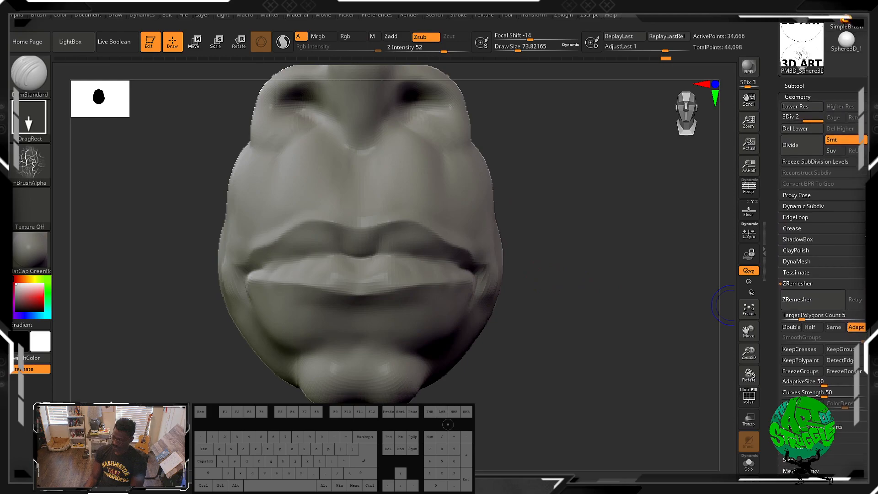
{"action": "left_click", "coordinate": [794, 86]}
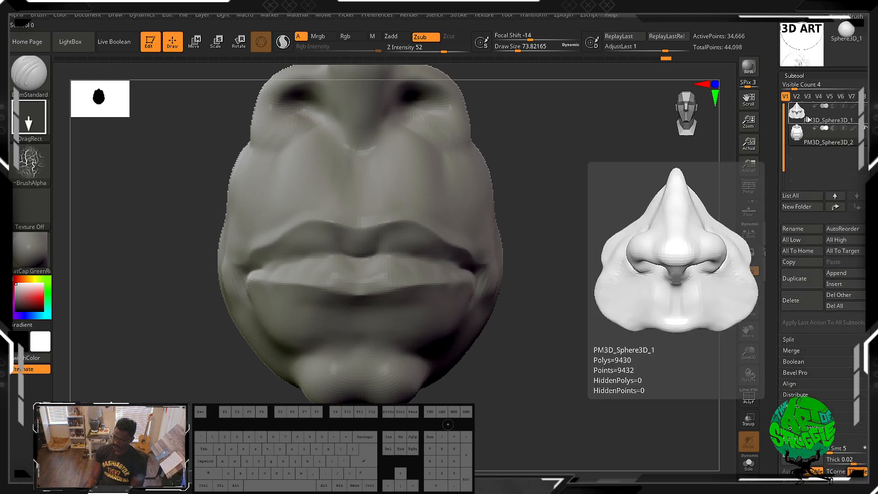
{"action": "left_click", "coordinate": [807, 119]}
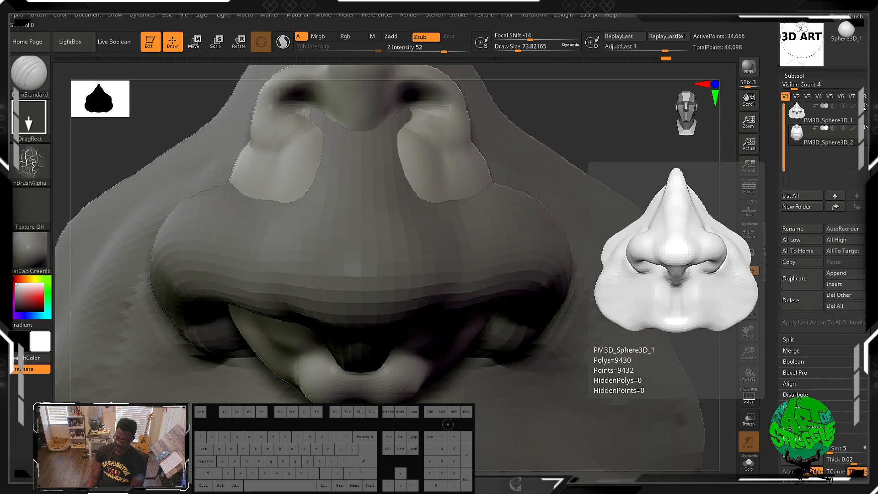
{"action": "left_click", "coordinate": [865, 109]}
Step: Sculpt fine vertical wrinkles across the upper and lower lips using the ClayBuildup brush at a draw size of about 26
{"action": "left_click_drag", "start_coordinate": [578, 225], "coordinate": [516, 214], "text": "alt"}
{"action": "left_click_drag", "start_coordinate": [517, 275], "coordinate": [477, 278]}
{"action": "left_click_drag", "start_coordinate": [490, 230], "coordinate": [505, 330], "text": "alt"}
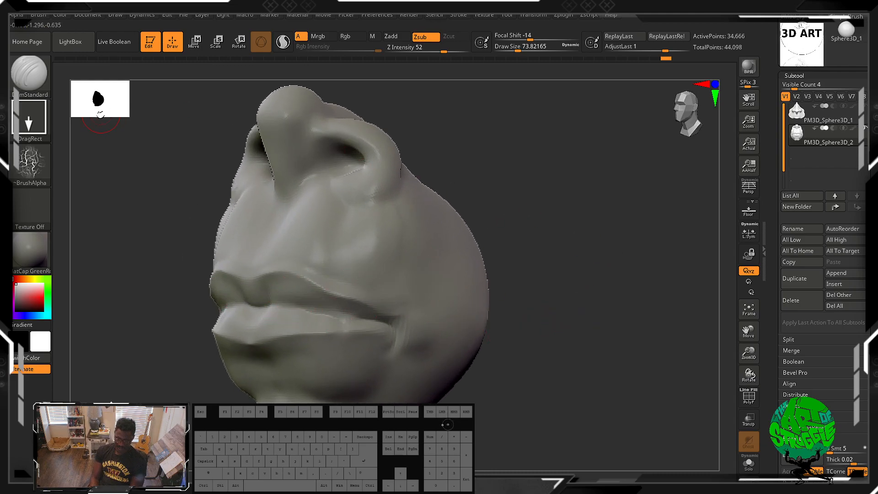
{"action": "key", "text": "b"}
{"action": "key", "text": "c"}
{"action": "key", "text": "b"}
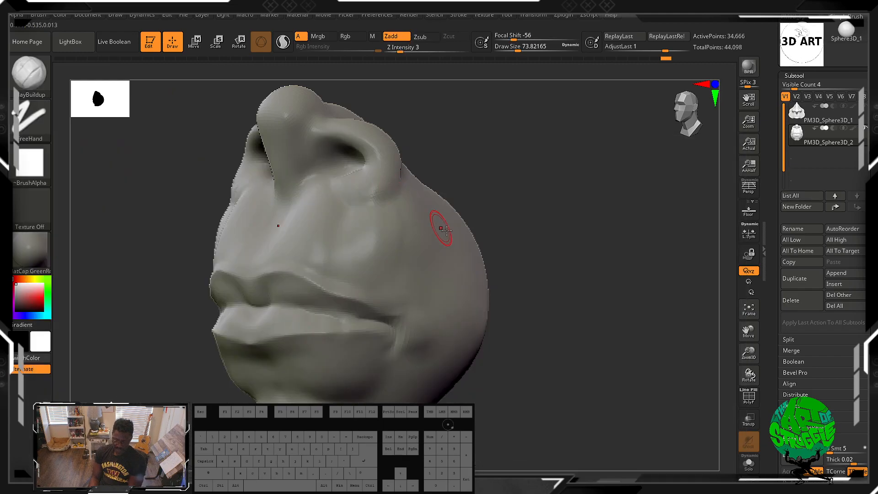
{"action": "mouse_move", "coordinate": [555, 216]}
{"action": "left_mouse_down"}
{"action": "mouse_move", "coordinate": [552, 255]}
{"action": "mouse_move", "coordinate": [570, 240]}
{"action": "mouse_move", "coordinate": [598, 269]}
{"action": "mouse_move", "coordinate": [592, 233]}
{"action": "left_mouse_up"}
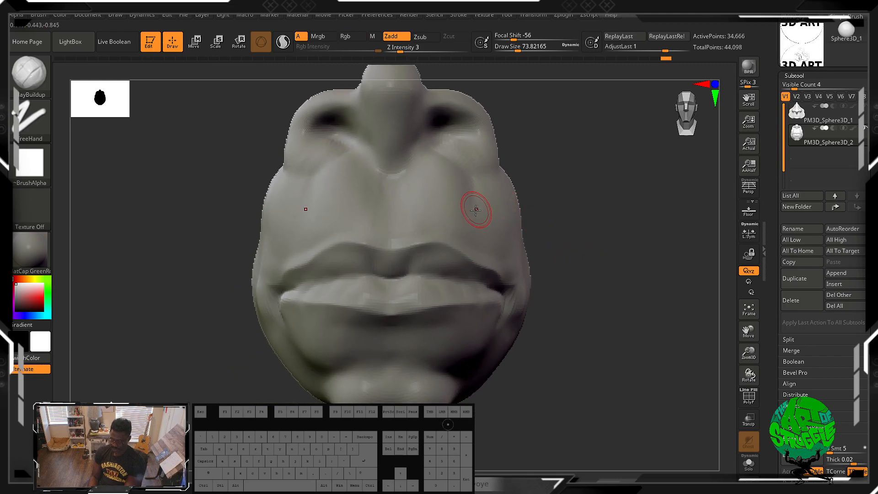
{"action": "key", "text": "bracketleft"}
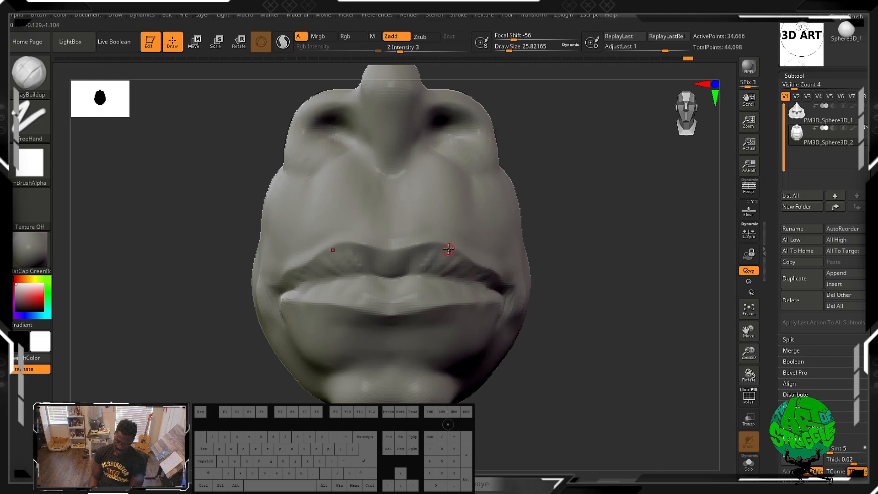
{"action": "mouse_move", "coordinate": [437, 246]}
{"action": "left_mouse_down"}
{"action": "mouse_move", "coordinate": [425, 263]}
{"action": "mouse_move", "coordinate": [412, 250]}
{"action": "left_mouse_up"}
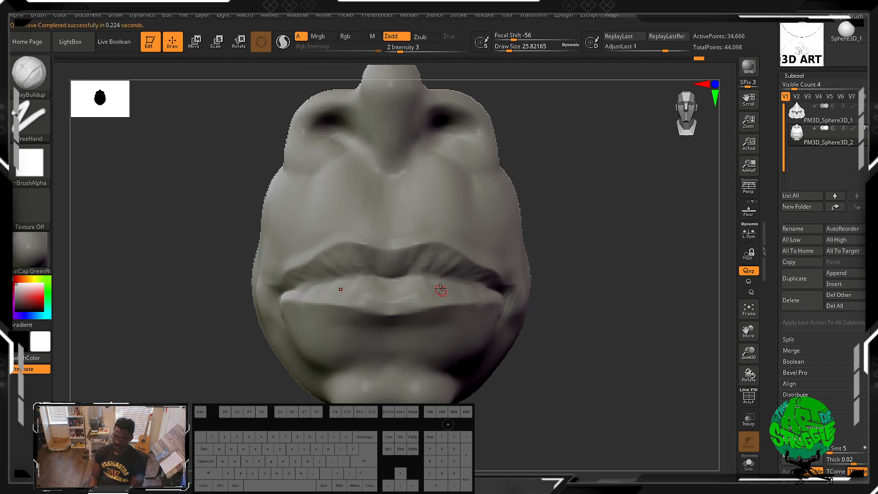
{"action": "mouse_move", "coordinate": [463, 295]}
{"action": "left_mouse_down"}
{"action": "mouse_move", "coordinate": [463, 284]}
{"action": "mouse_move", "coordinate": [491, 297]}
{"action": "left_mouse_up"}
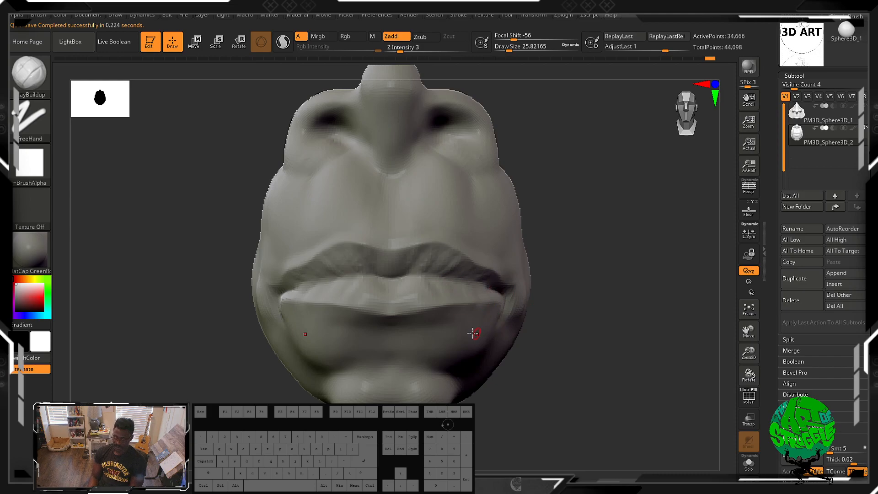
Step: Carve a central hollow beneath the lower lip with inverted ClayBuildup strokes at a draw size of about 42, smoothing between strokes
{"action": "mouse_move", "coordinate": [395, 333]}
{"action": "left_mouse_down", "text": "alt"}
{"action": "mouse_move", "coordinate": [414, 329]}
{"action": "mouse_move", "coordinate": [402, 329]}
{"action": "mouse_move", "coordinate": [406, 336]}
{"action": "left_mouse_up", "text": "alt"}
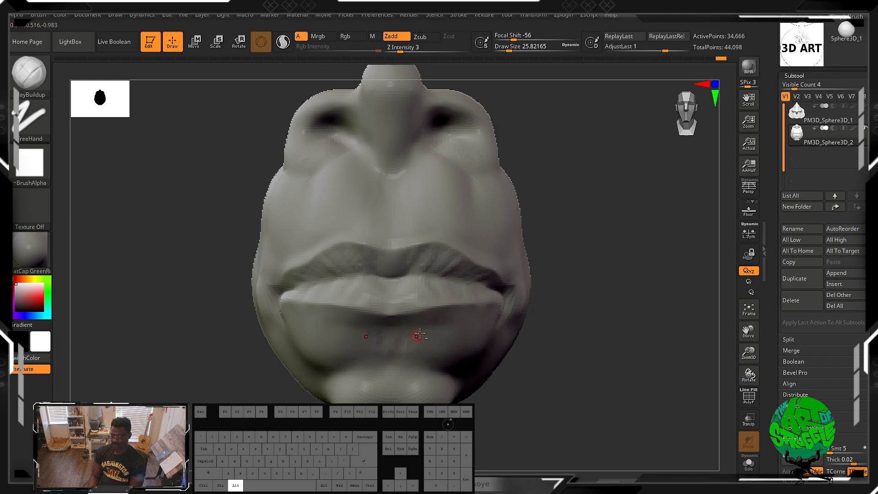
{"action": "key", "text": "]"}
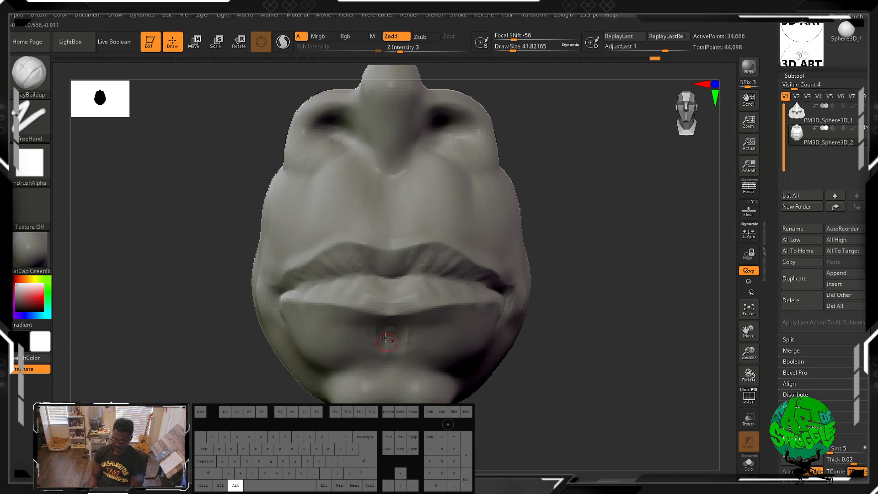
{"action": "left_click_drag", "start_coordinate": [402, 328], "coordinate": [405, 348], "text": "alt"}
{"action": "left_click_drag", "start_coordinate": [393, 348], "coordinate": [388, 350], "text": "shift"}
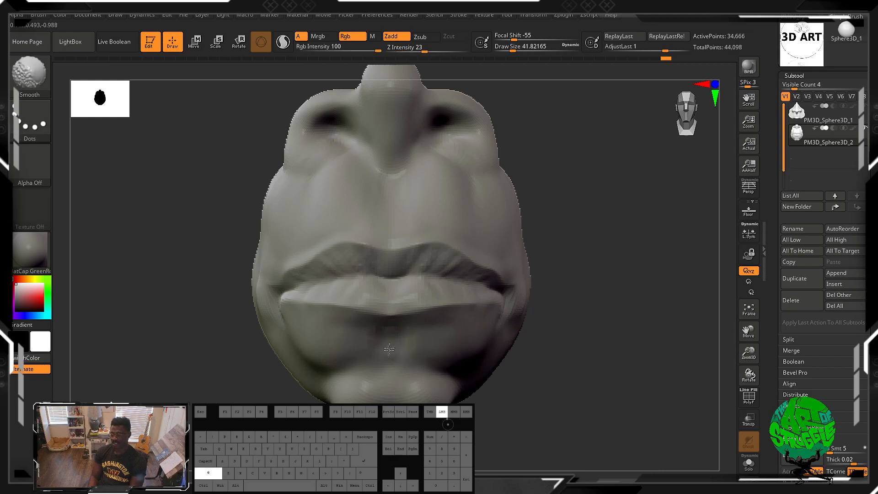
{"action": "left_click_drag", "start_coordinate": [396, 359], "coordinate": [390, 327], "text": "alt"}
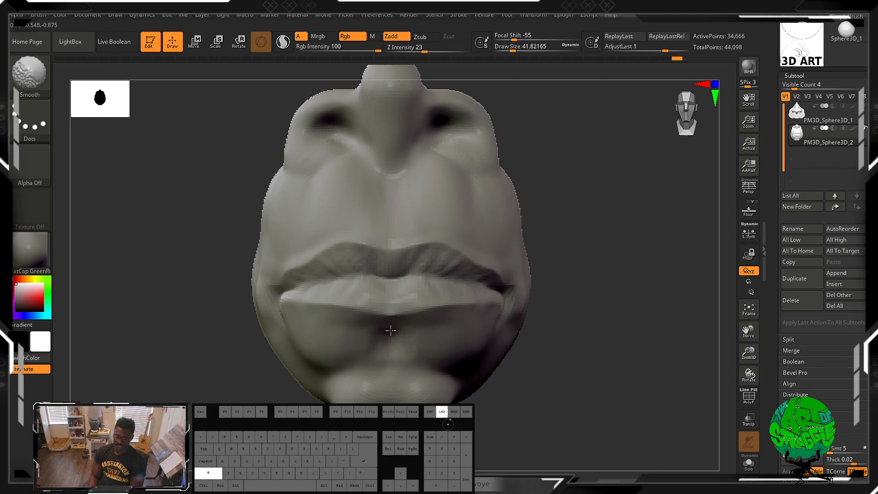
{"action": "key", "text": "alt"}
{"action": "mouse_move", "coordinate": [397, 354]}
{"action": "left_mouse_down", "text": "shift"}
{"action": "mouse_move", "coordinate": [393, 329]}
{"action": "mouse_move", "coordinate": [402, 368]}
{"action": "left_mouse_up", "text": "shift"}
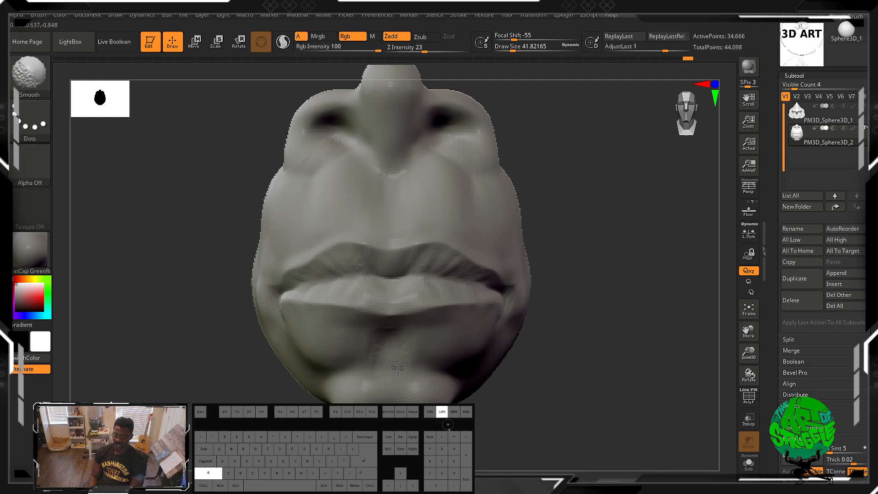
{"action": "key", "text": "alt"}
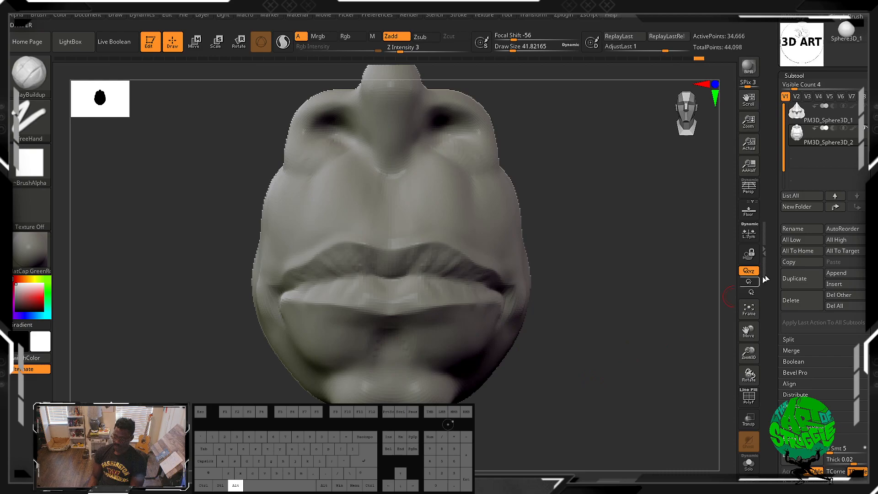
Step: Paint a symmetrical moustache-shaped mask above the upper lip, leaving the philtrum unmasked
{"action": "mouse_move", "coordinate": [579, 354]}
{"action": "left_mouse_down", "text": "alt"}
{"action": "mouse_move", "coordinate": [591, 288]}
{"action": "mouse_move", "coordinate": [558, 328]}
{"action": "left_mouse_up", "text": "alt"}
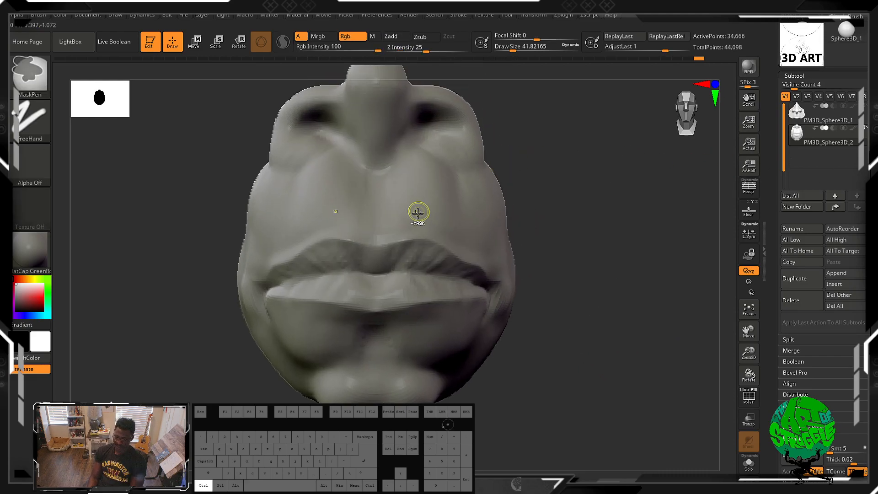
{"action": "mouse_move", "coordinate": [423, 208]}
{"action": "left_mouse_down", "text": "ctrl"}
{"action": "mouse_move", "coordinate": [466, 227]}
{"action": "mouse_move", "coordinate": [501, 259]}
{"action": "mouse_move", "coordinate": [439, 208]}
{"action": "mouse_move", "coordinate": [426, 217]}
{"action": "mouse_move", "coordinate": [469, 229]}
{"action": "mouse_move", "coordinate": [427, 220]}
{"action": "mouse_move", "coordinate": [491, 249]}
{"action": "left_mouse_up", "text": "ctrl"}
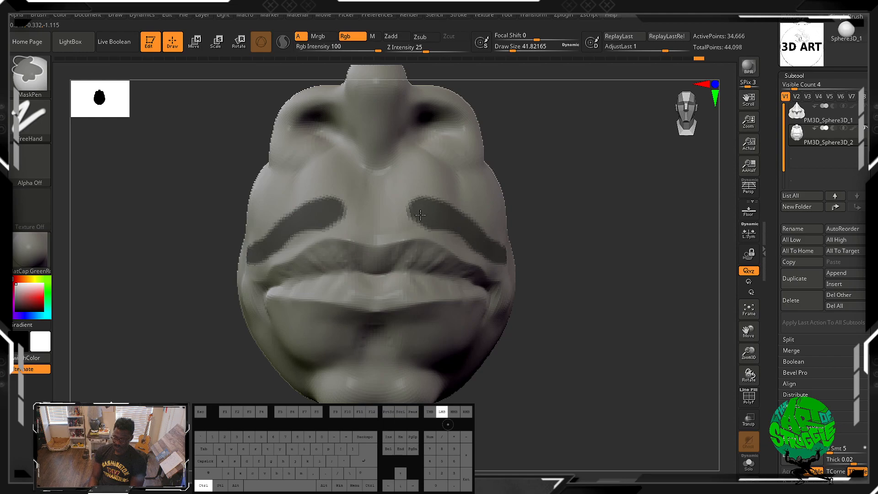
{"action": "mouse_move", "coordinate": [416, 213]}
{"action": "left_mouse_down", "text": "ctrl"}
{"action": "mouse_move", "coordinate": [392, 207]}
{"action": "mouse_move", "coordinate": [406, 191]}
{"action": "mouse_move", "coordinate": [393, 194]}
{"action": "mouse_move", "coordinate": [419, 189]}
{"action": "mouse_move", "coordinate": [398, 201]}
{"action": "mouse_move", "coordinate": [425, 197]}
{"action": "mouse_move", "coordinate": [443, 224]}
{"action": "mouse_move", "coordinate": [464, 211]}
{"action": "mouse_move", "coordinate": [430, 196]}
{"action": "mouse_move", "coordinate": [458, 215]}
{"action": "mouse_move", "coordinate": [439, 197]}
{"action": "mouse_move", "coordinate": [492, 243]}
{"action": "left_mouse_up", "text": "ctrl"}
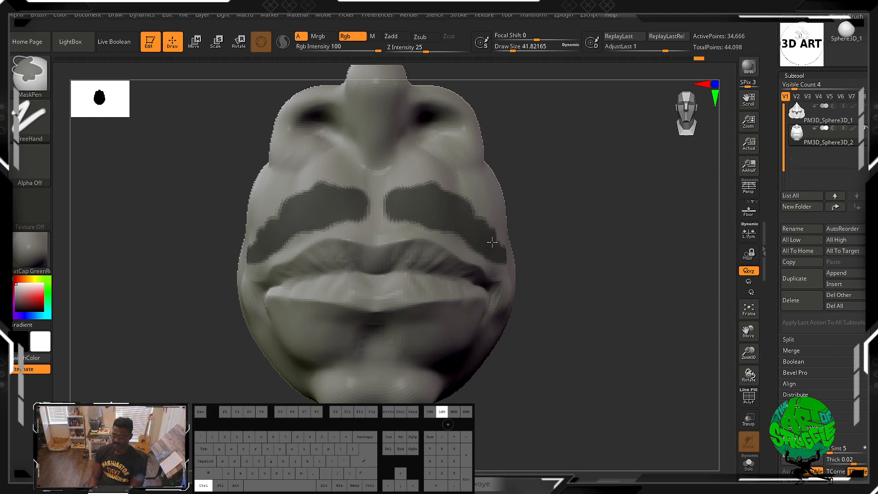
{"action": "left_click_drag", "start_coordinate": [602, 260], "coordinate": [580, 268]}
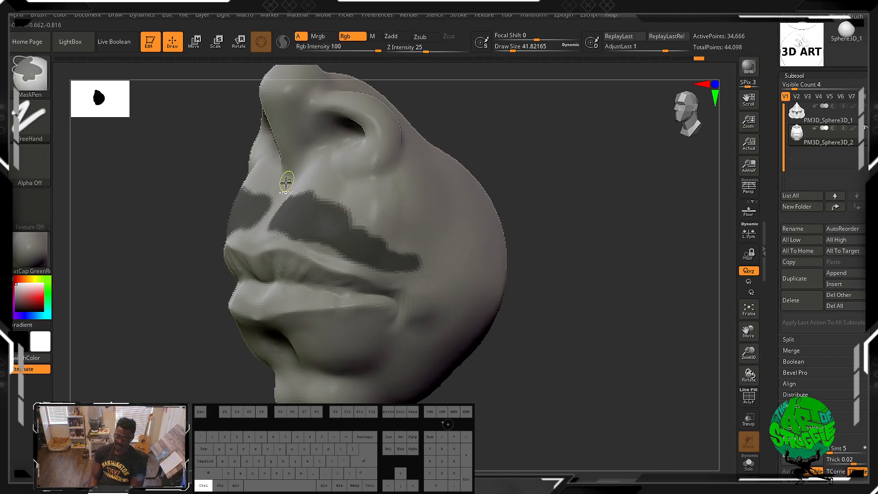
Step: Paint a rounded goatee-shaped mask in the hollow between the lower lip and the chin
{"action": "left_click_drag", "start_coordinate": [569, 283], "coordinate": [541, 285]}
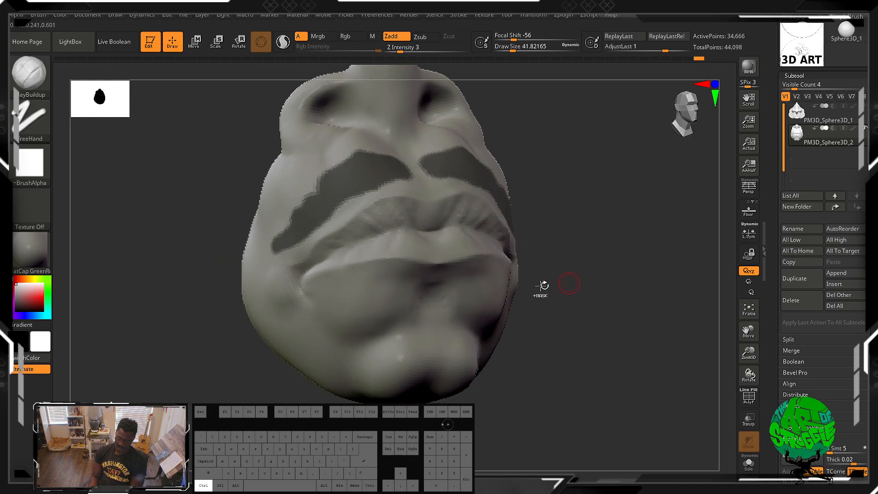
{"action": "key", "text": "ctrl"}
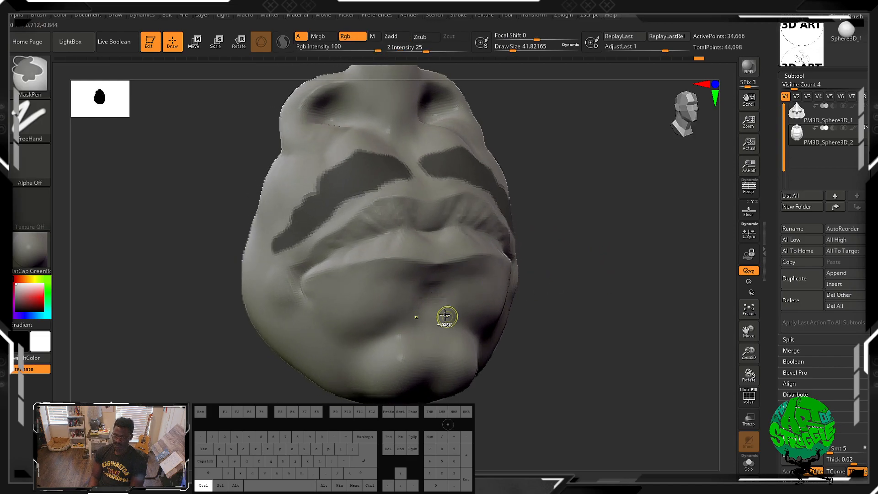
{"action": "mouse_move", "coordinate": [431, 316]}
{"action": "left_mouse_down", "text": "ctrl"}
{"action": "mouse_move", "coordinate": [429, 284]}
{"action": "mouse_move", "coordinate": [445, 298]}
{"action": "mouse_move", "coordinate": [437, 321]}
{"action": "left_mouse_up", "text": "ctrl"}
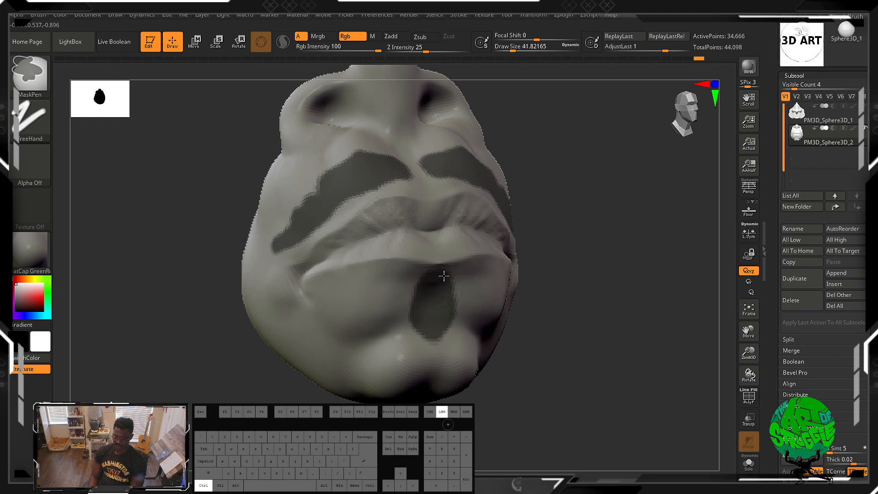
{"action": "mouse_move", "coordinate": [444, 275]}
{"action": "left_mouse_down", "text": "ctrl"}
{"action": "mouse_move", "coordinate": [455, 303]}
{"action": "mouse_move", "coordinate": [440, 342]}
{"action": "mouse_move", "coordinate": [419, 345]}
{"action": "left_mouse_up", "text": "ctrl"}
Step: Open the LightBox fiber presets and apply Fibers225 to the masked moustache and goatee areas
{"action": "left_click", "coordinate": [72, 42]}
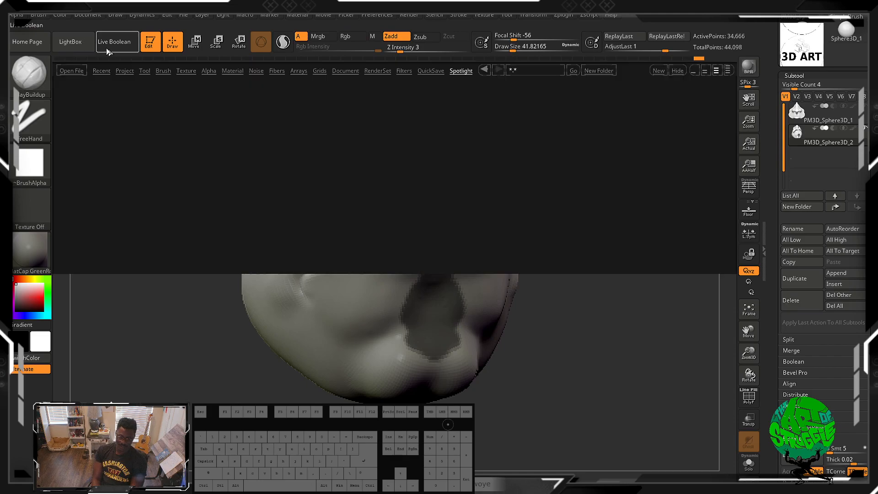
{"action": "left_click", "coordinate": [277, 71]}
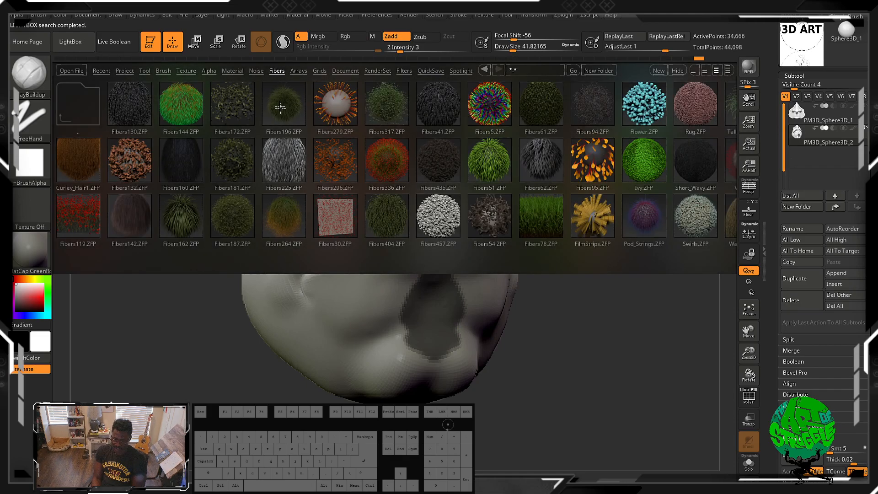
{"action": "left_click", "coordinate": [281, 161]}
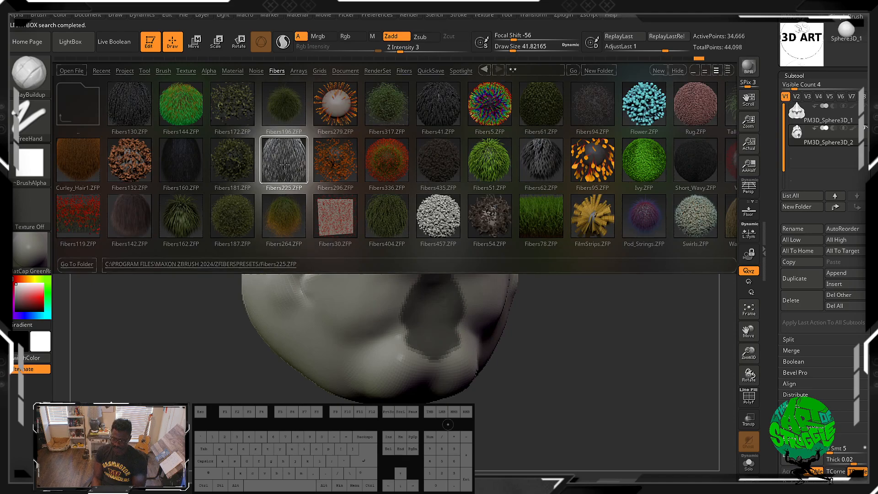
{"action": "double_click", "coordinate": [284, 165]}
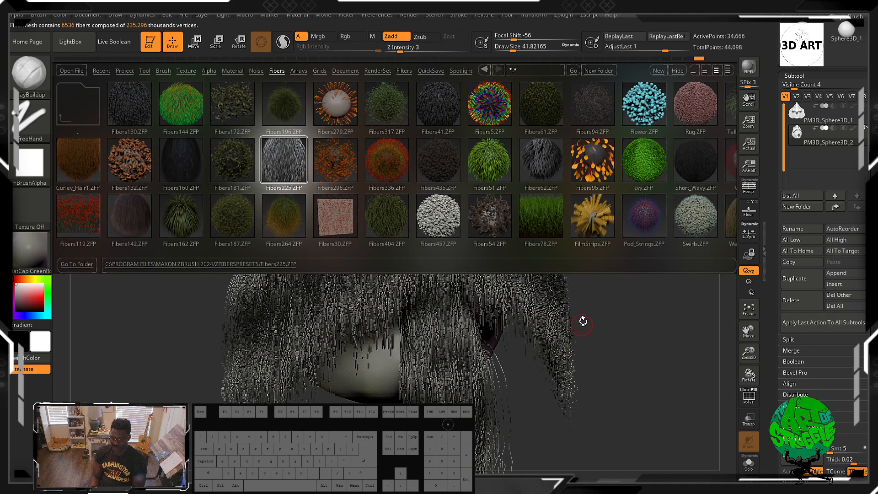
{"action": "left_click", "coordinate": [65, 44]}
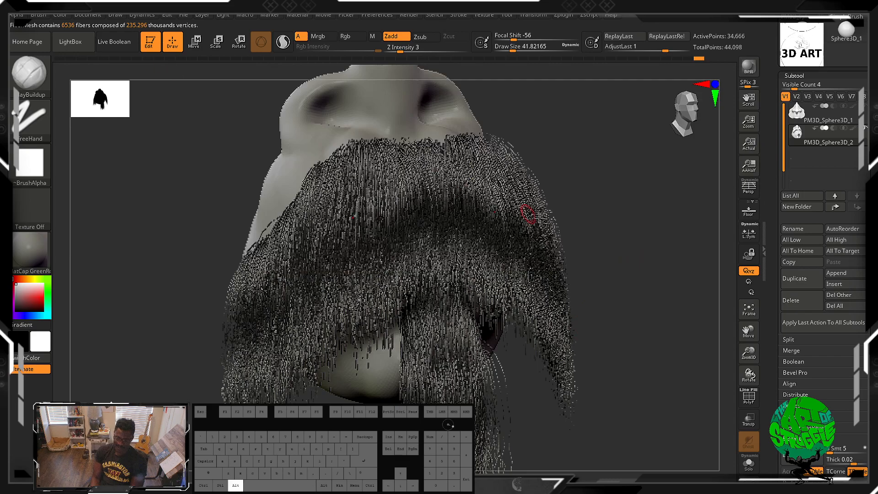
{"action": "mouse_move", "coordinate": [608, 228]}
{"action": "left_mouse_down", "text": "alt"}
{"action": "mouse_move", "coordinate": [582, 199]}
{"action": "mouse_move", "coordinate": [567, 237]}
{"action": "left_mouse_up", "text": "alt"}
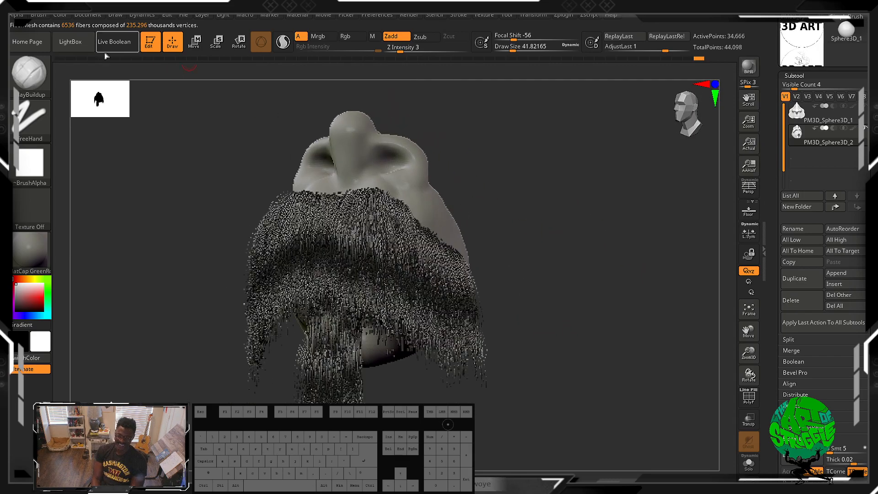
Step: Swap the facial hair to the Fibers41 preset and inspect it on the face
{"action": "left_click", "coordinate": [79, 46]}
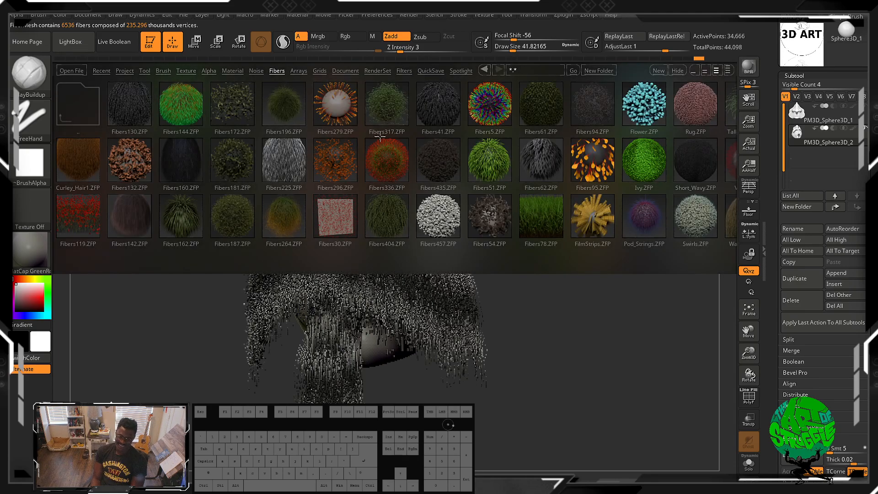
{"action": "left_click", "coordinate": [447, 115]}
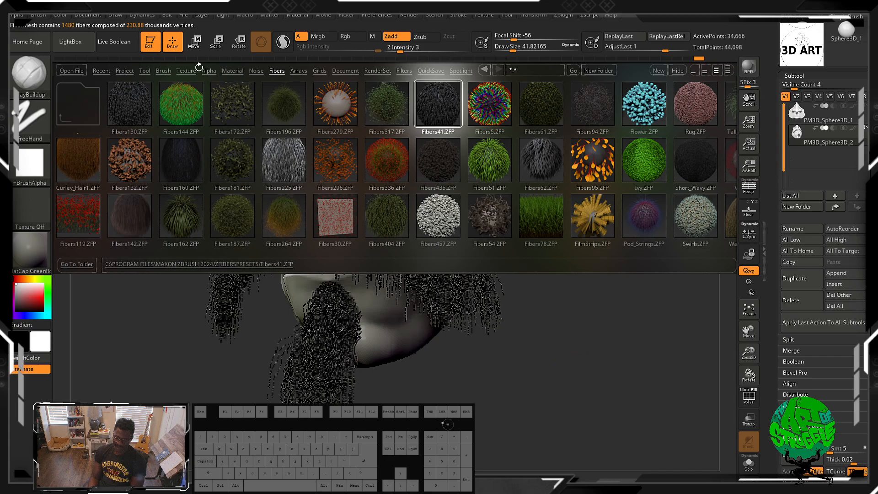
{"action": "left_click", "coordinate": [71, 43]}
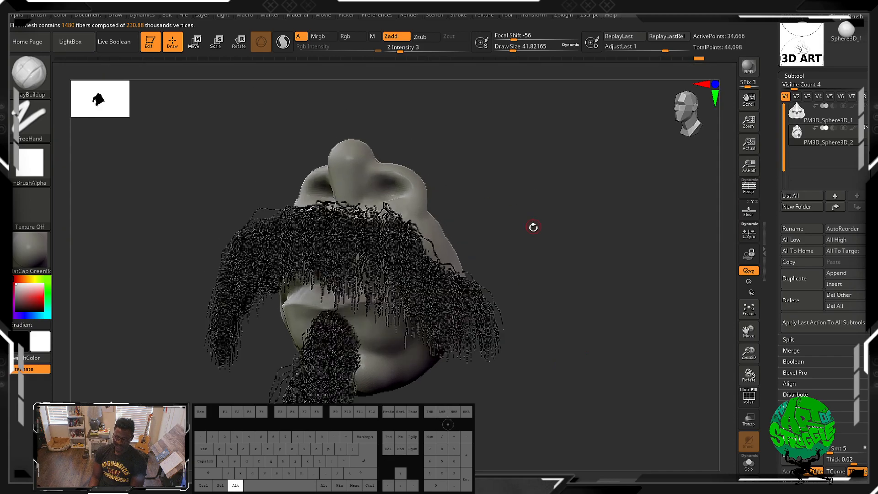
{"action": "left_click_drag", "start_coordinate": [530, 238], "coordinate": [537, 271]}
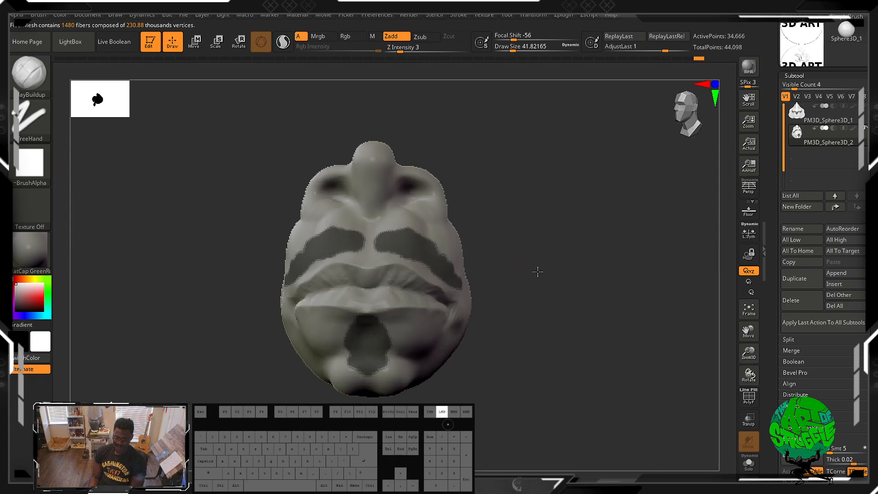
Step: Try the Fibers196 preset on the masked areas, and replace it with Fibers51 for the moustache and goatee
{"action": "left_click", "coordinate": [71, 42]}
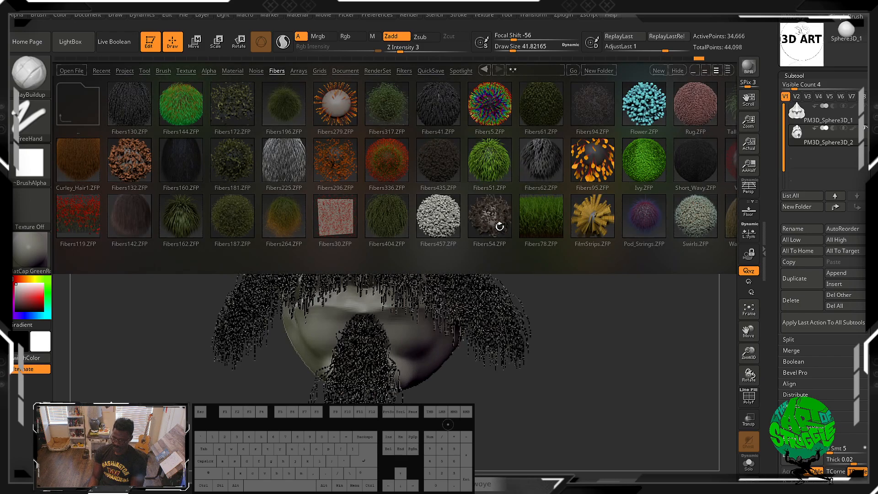
{"action": "left_click", "coordinate": [280, 107]}
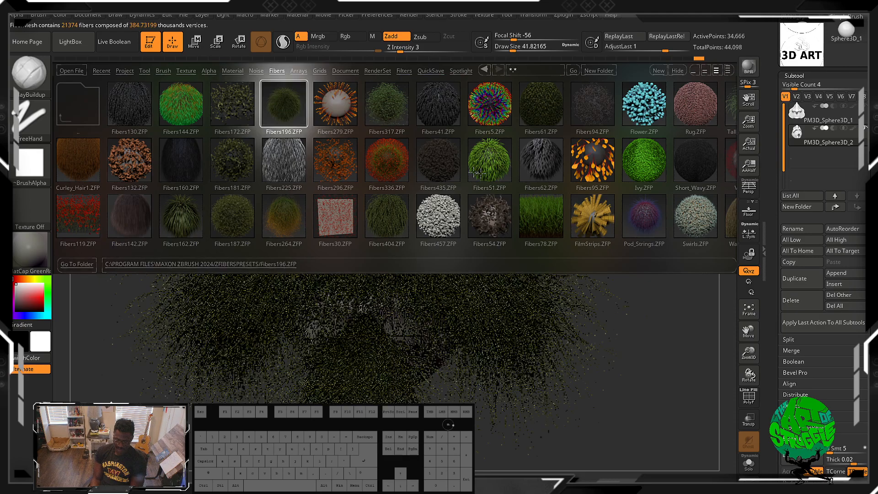
{"action": "left_click", "coordinate": [503, 166]}
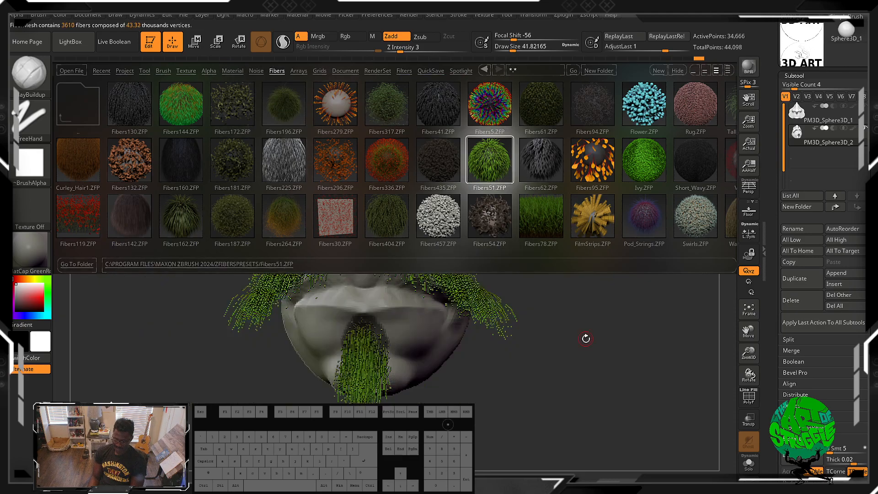
{"action": "left_click", "coordinate": [71, 42]}
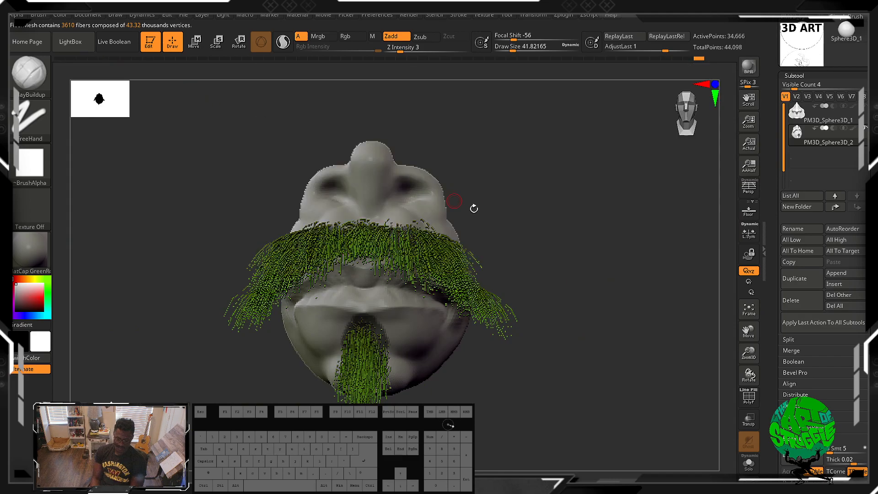
{"action": "left_click_drag", "start_coordinate": [575, 246], "coordinate": [588, 276]}
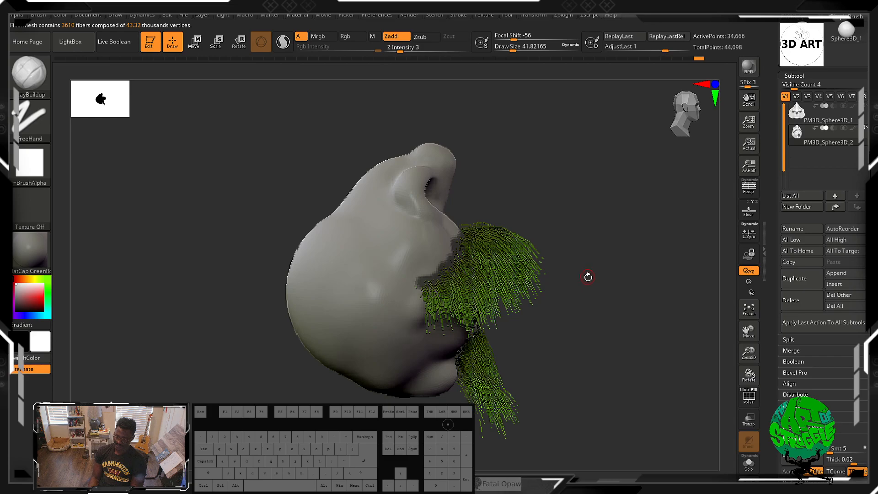
{"action": "left_click_drag", "start_coordinate": [592, 331], "coordinate": [569, 311]}
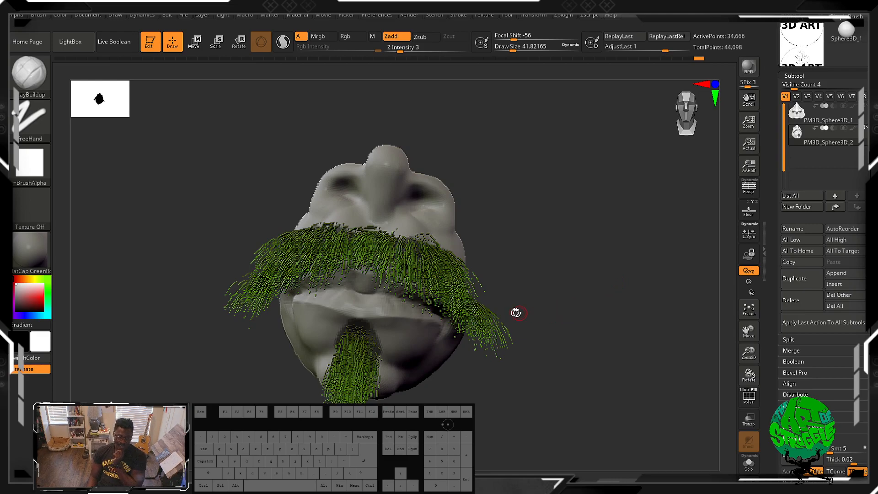